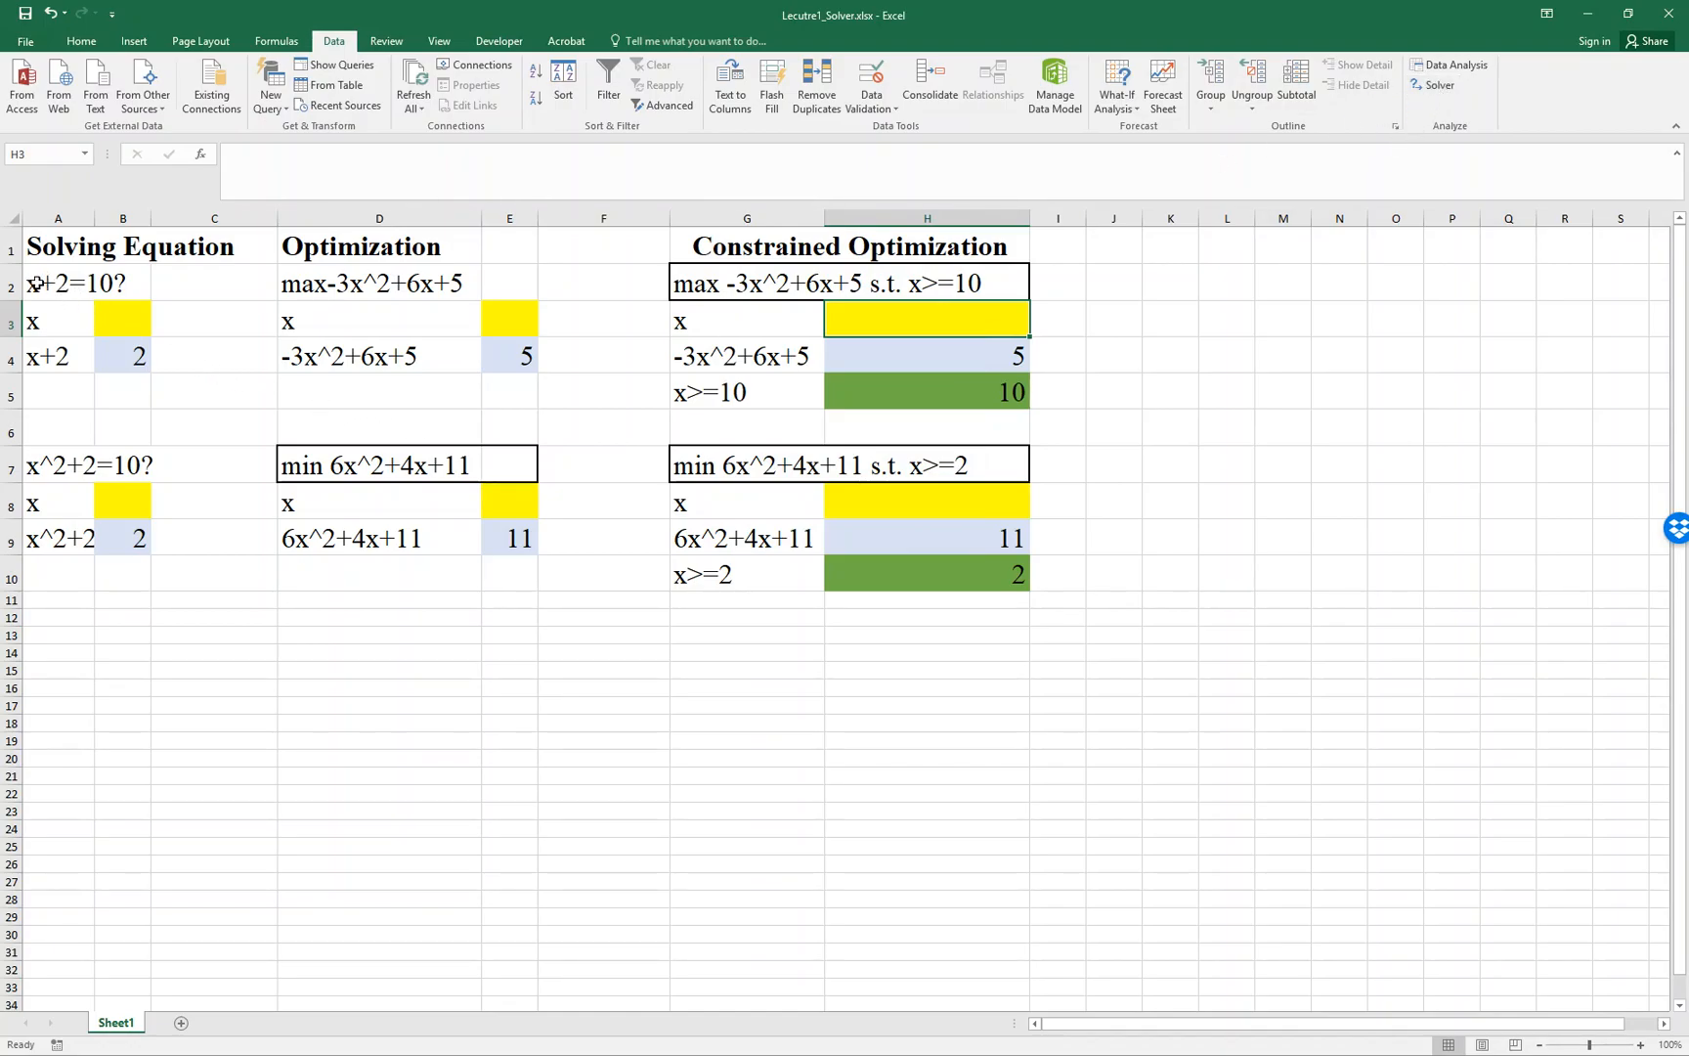
- In Solver, set the objective to cell B4 and the changing variable cell to B3 for the x+2=10 equation
click(57, 333)
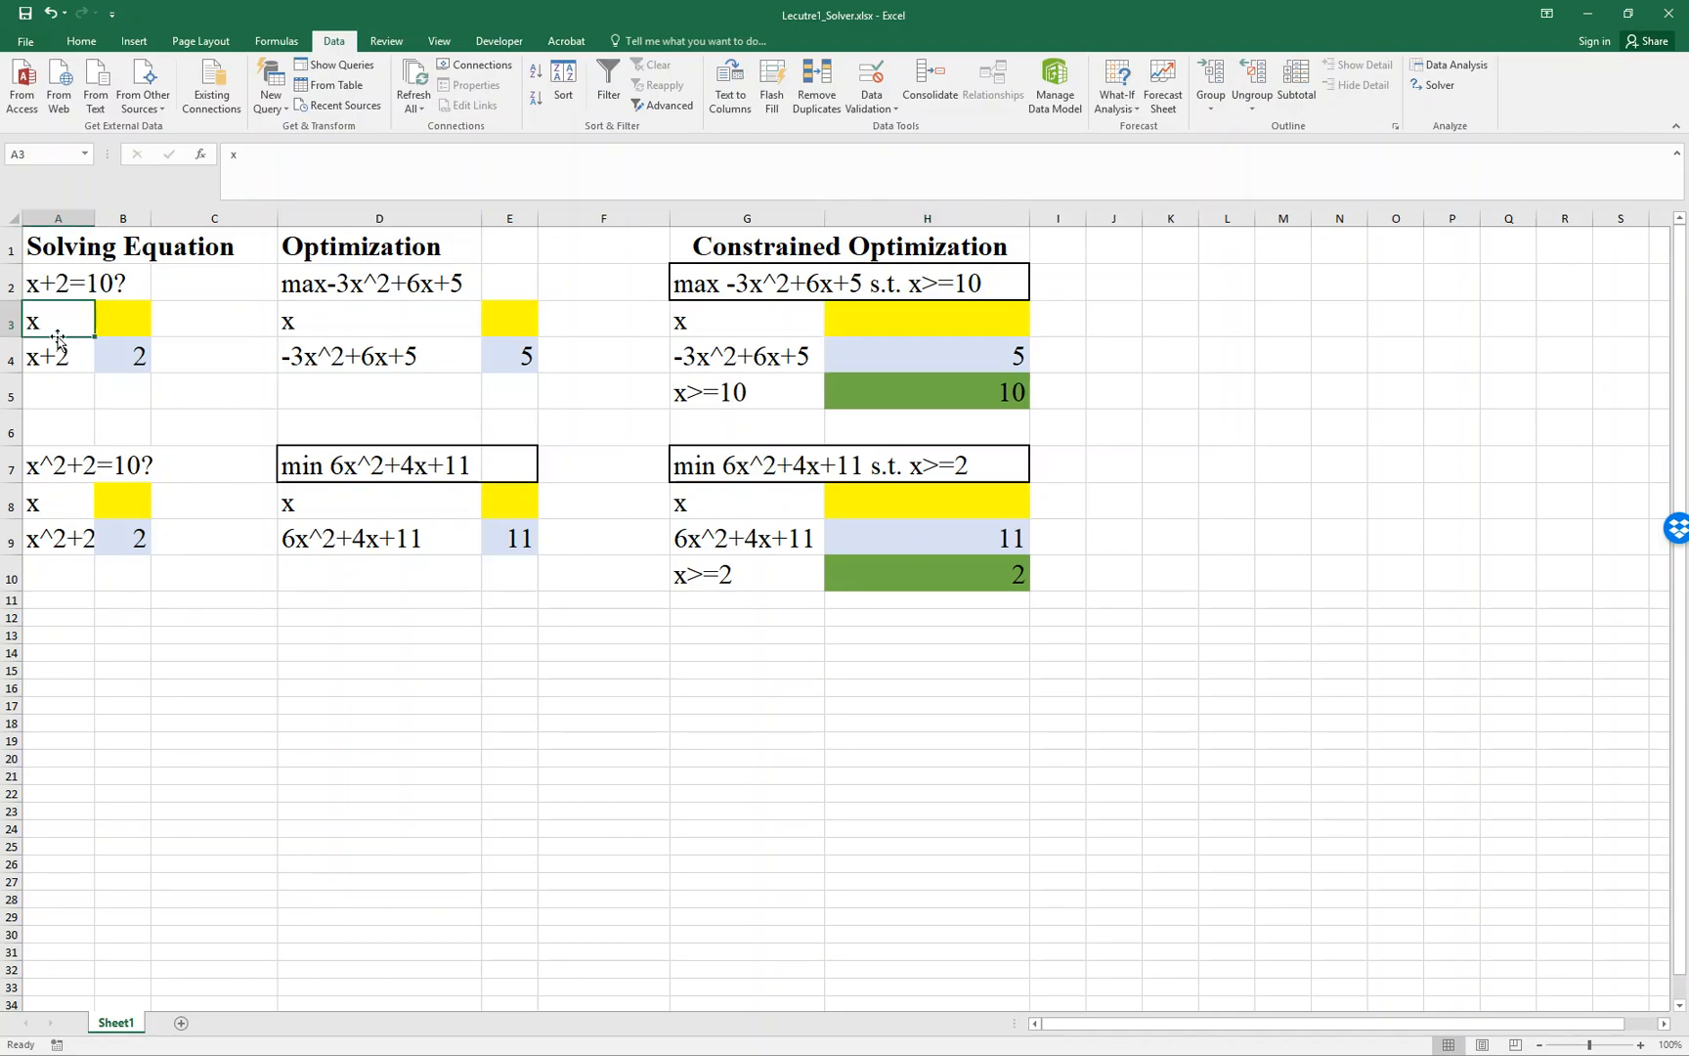
click(58, 357)
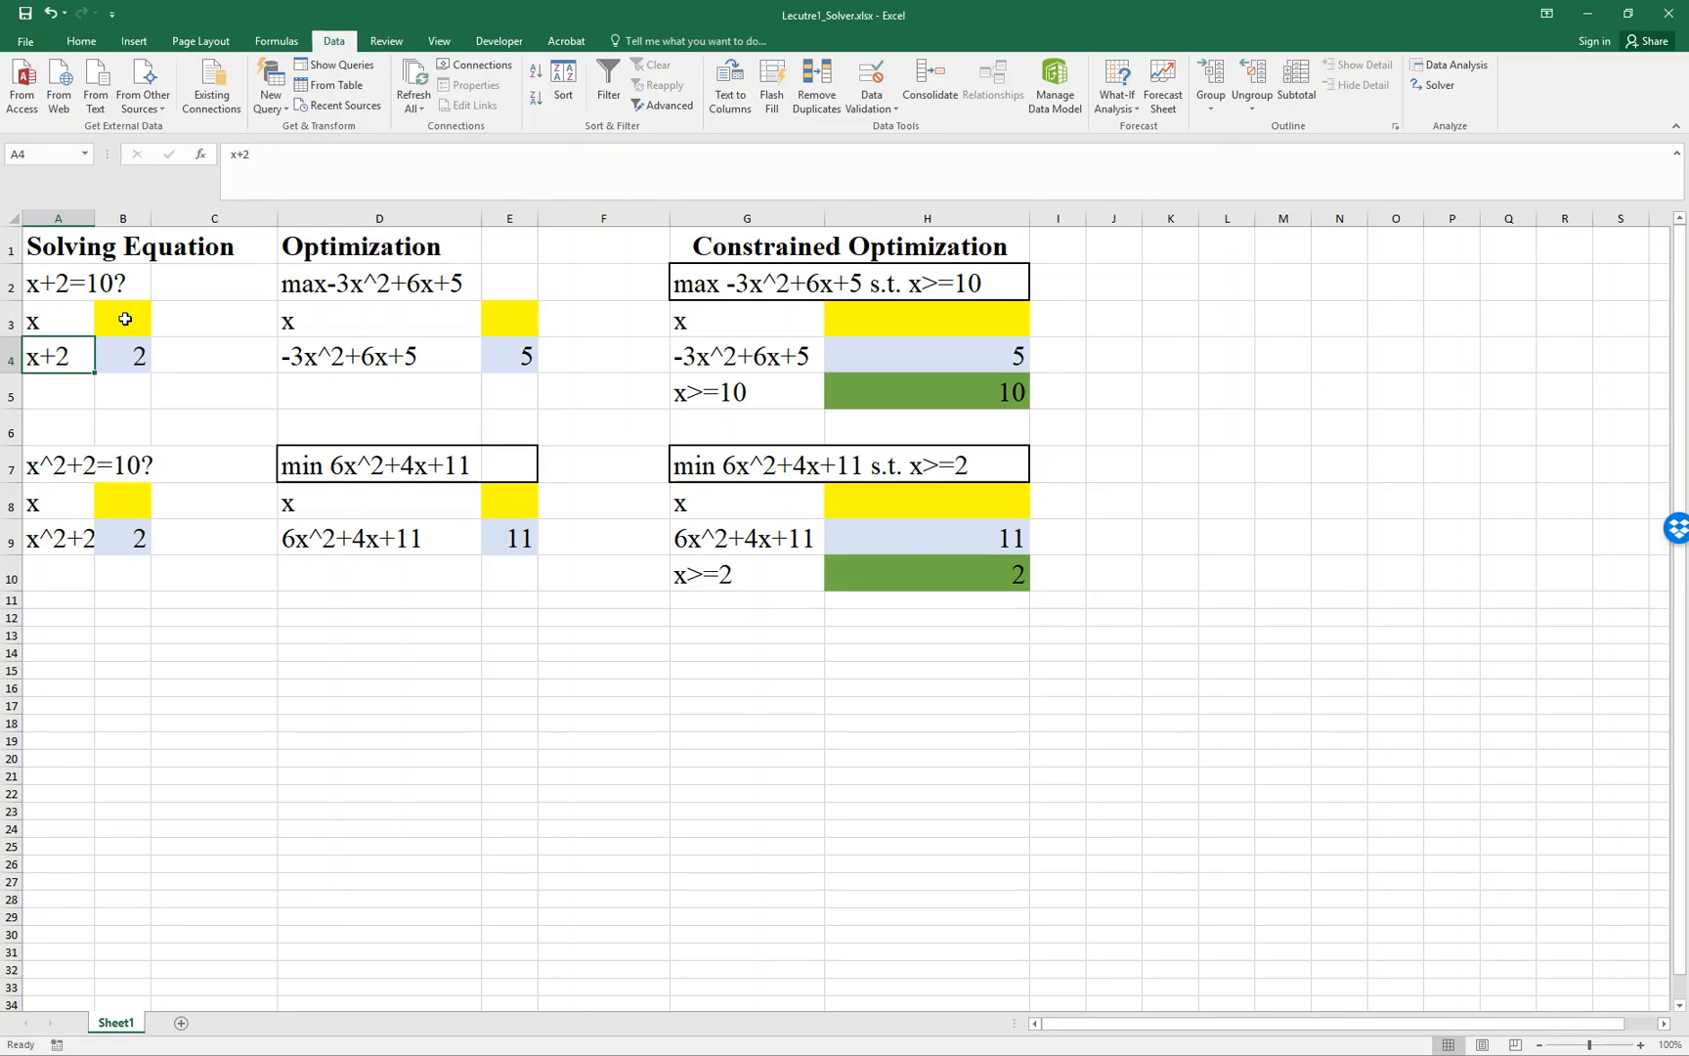
click(125, 319)
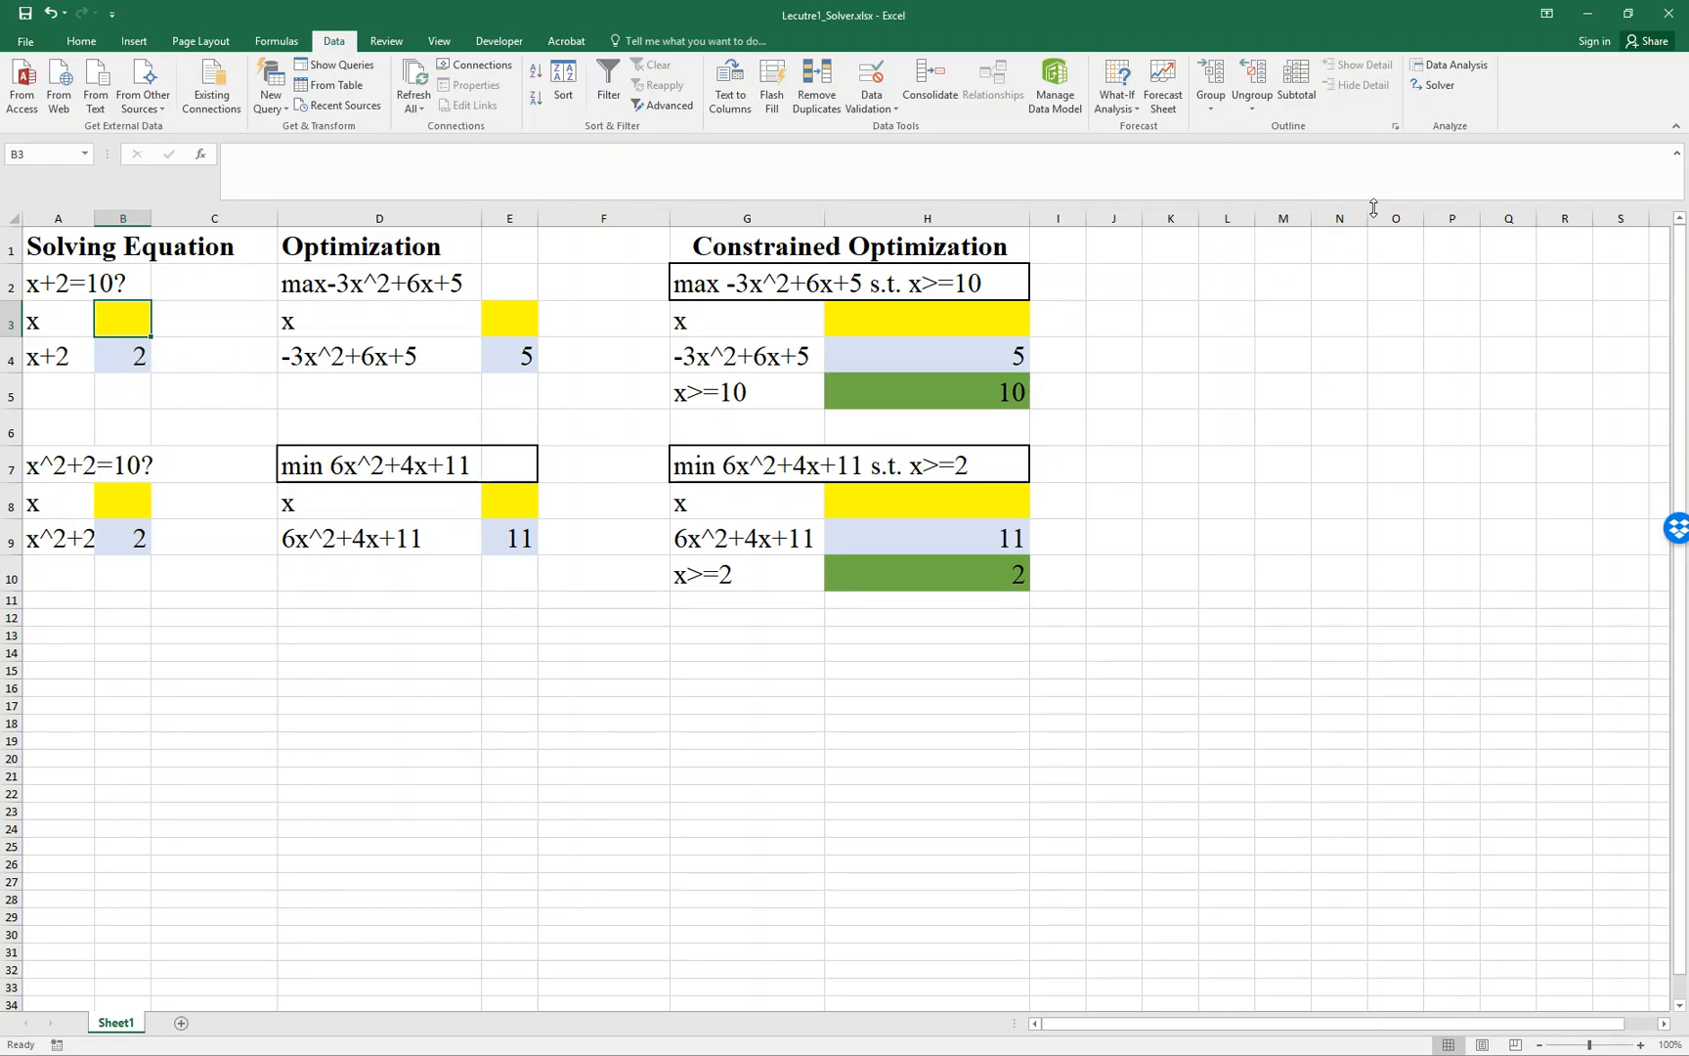
click(1432, 98)
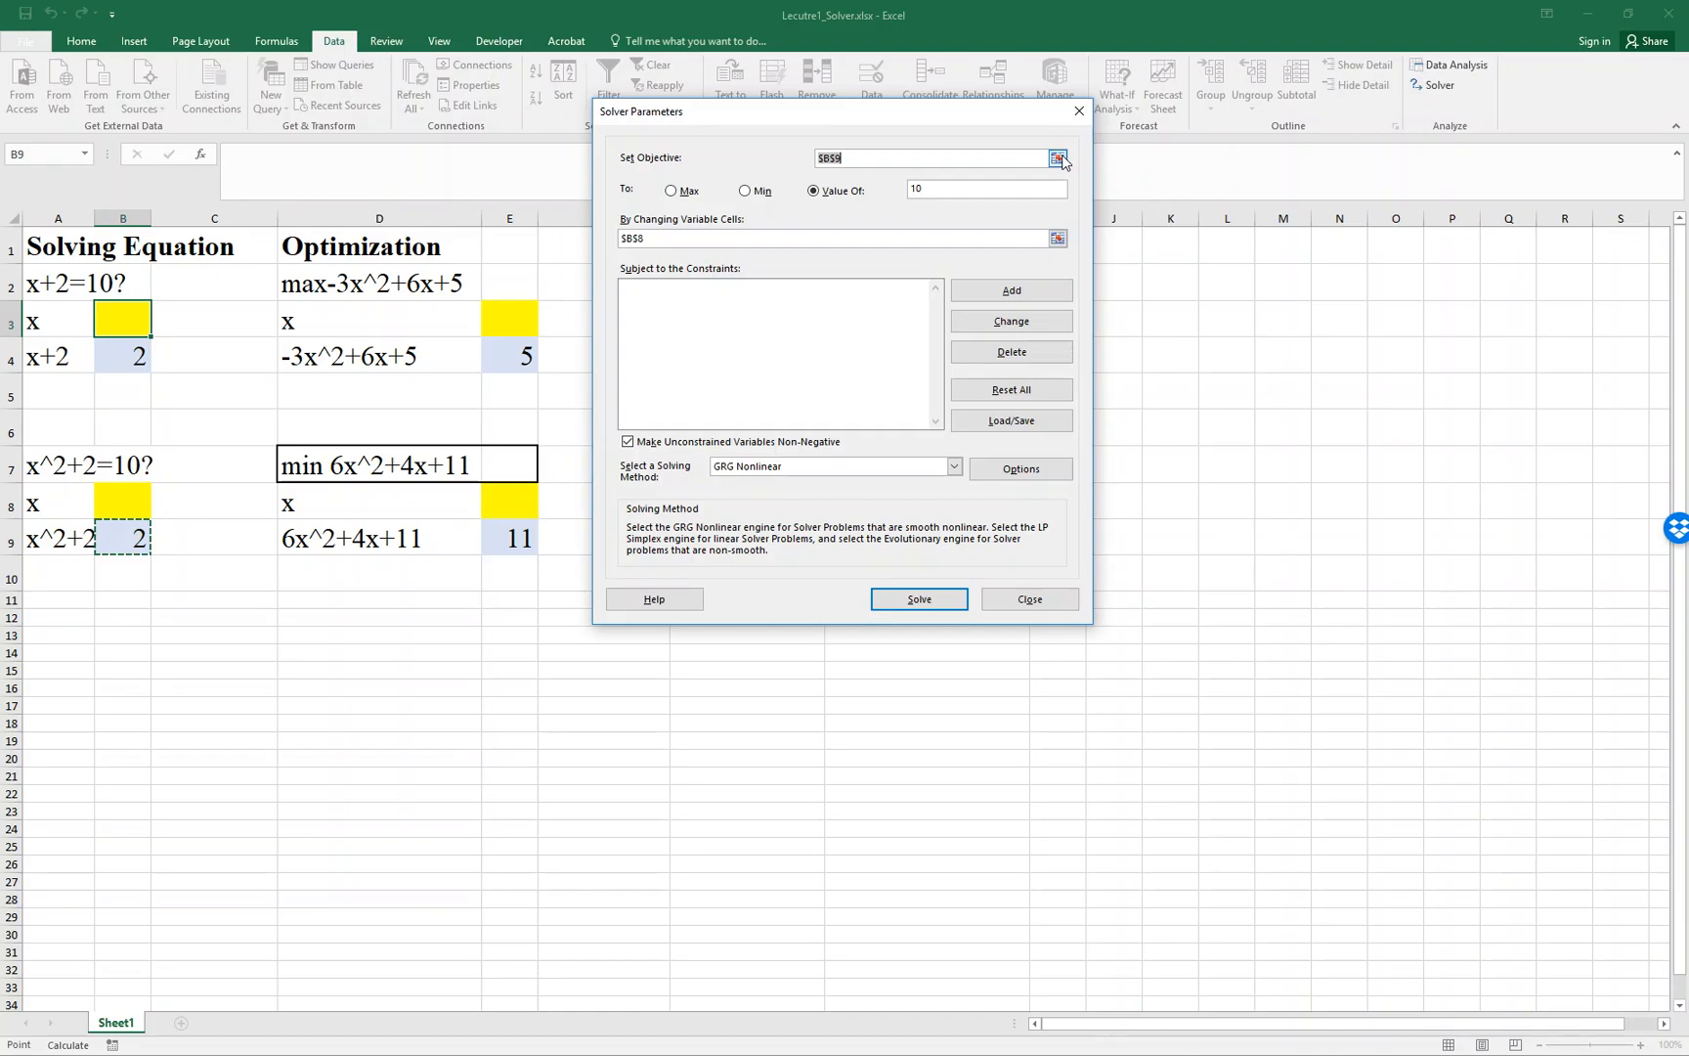
click(1058, 159)
click(123, 356)
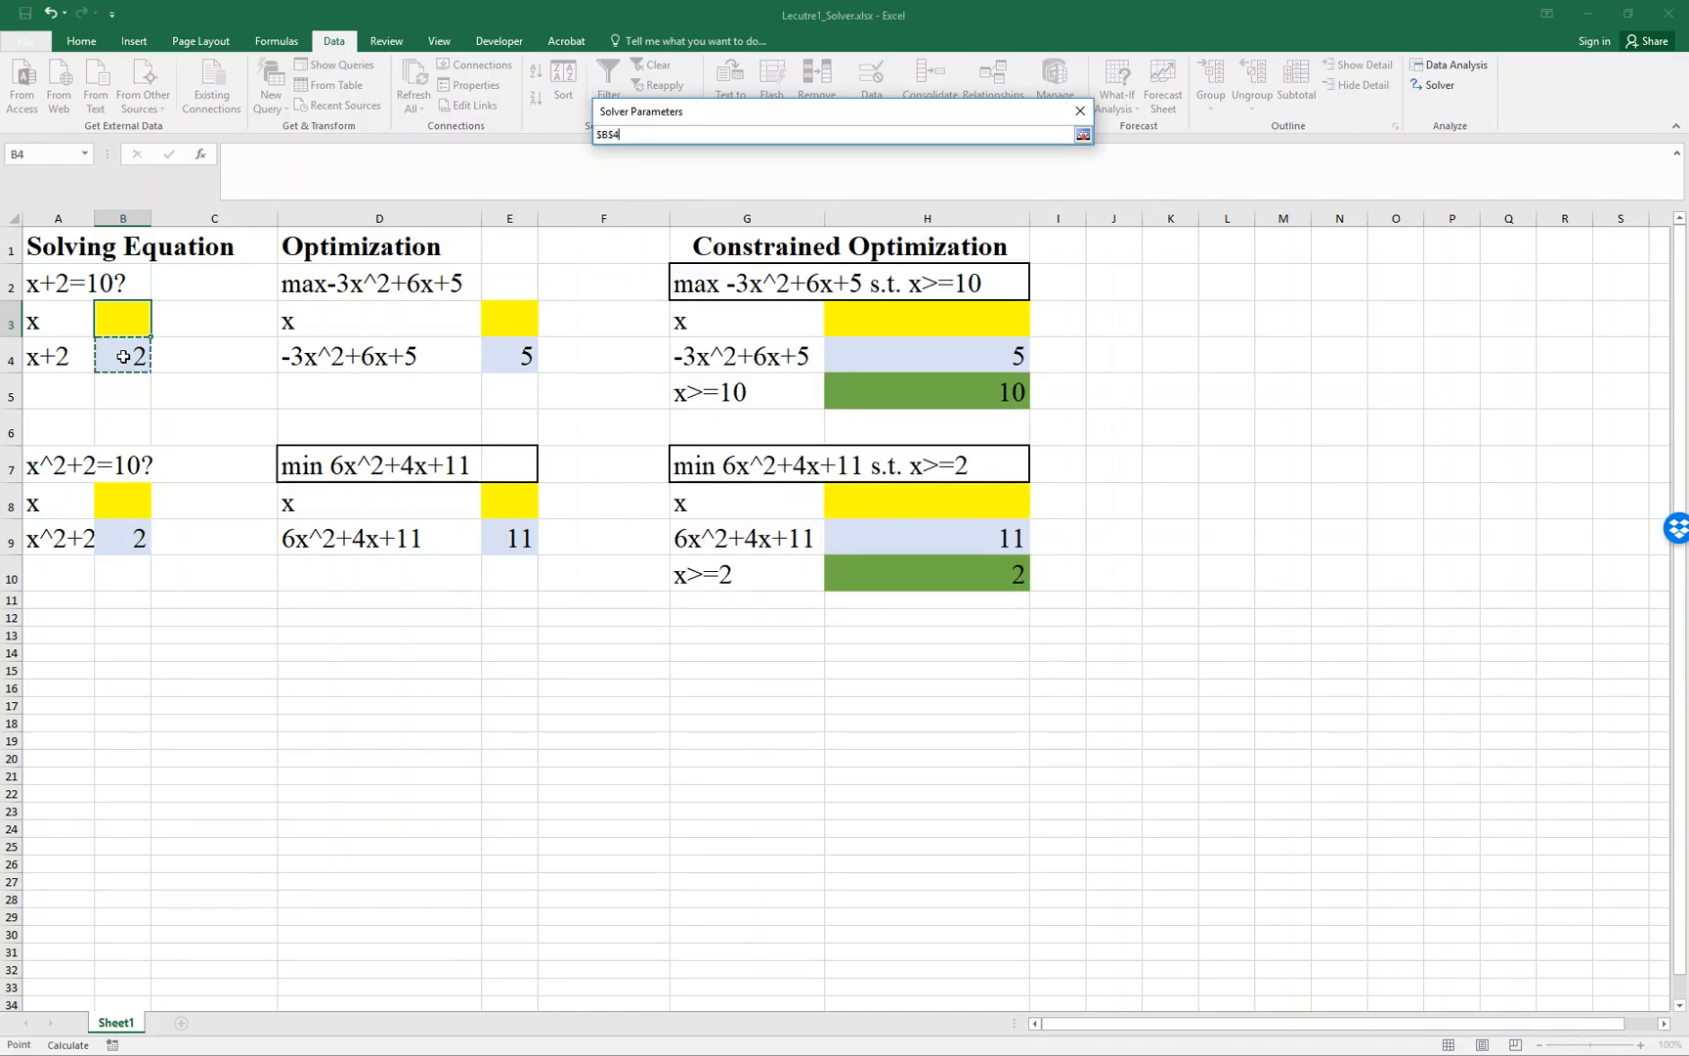
click(1083, 134)
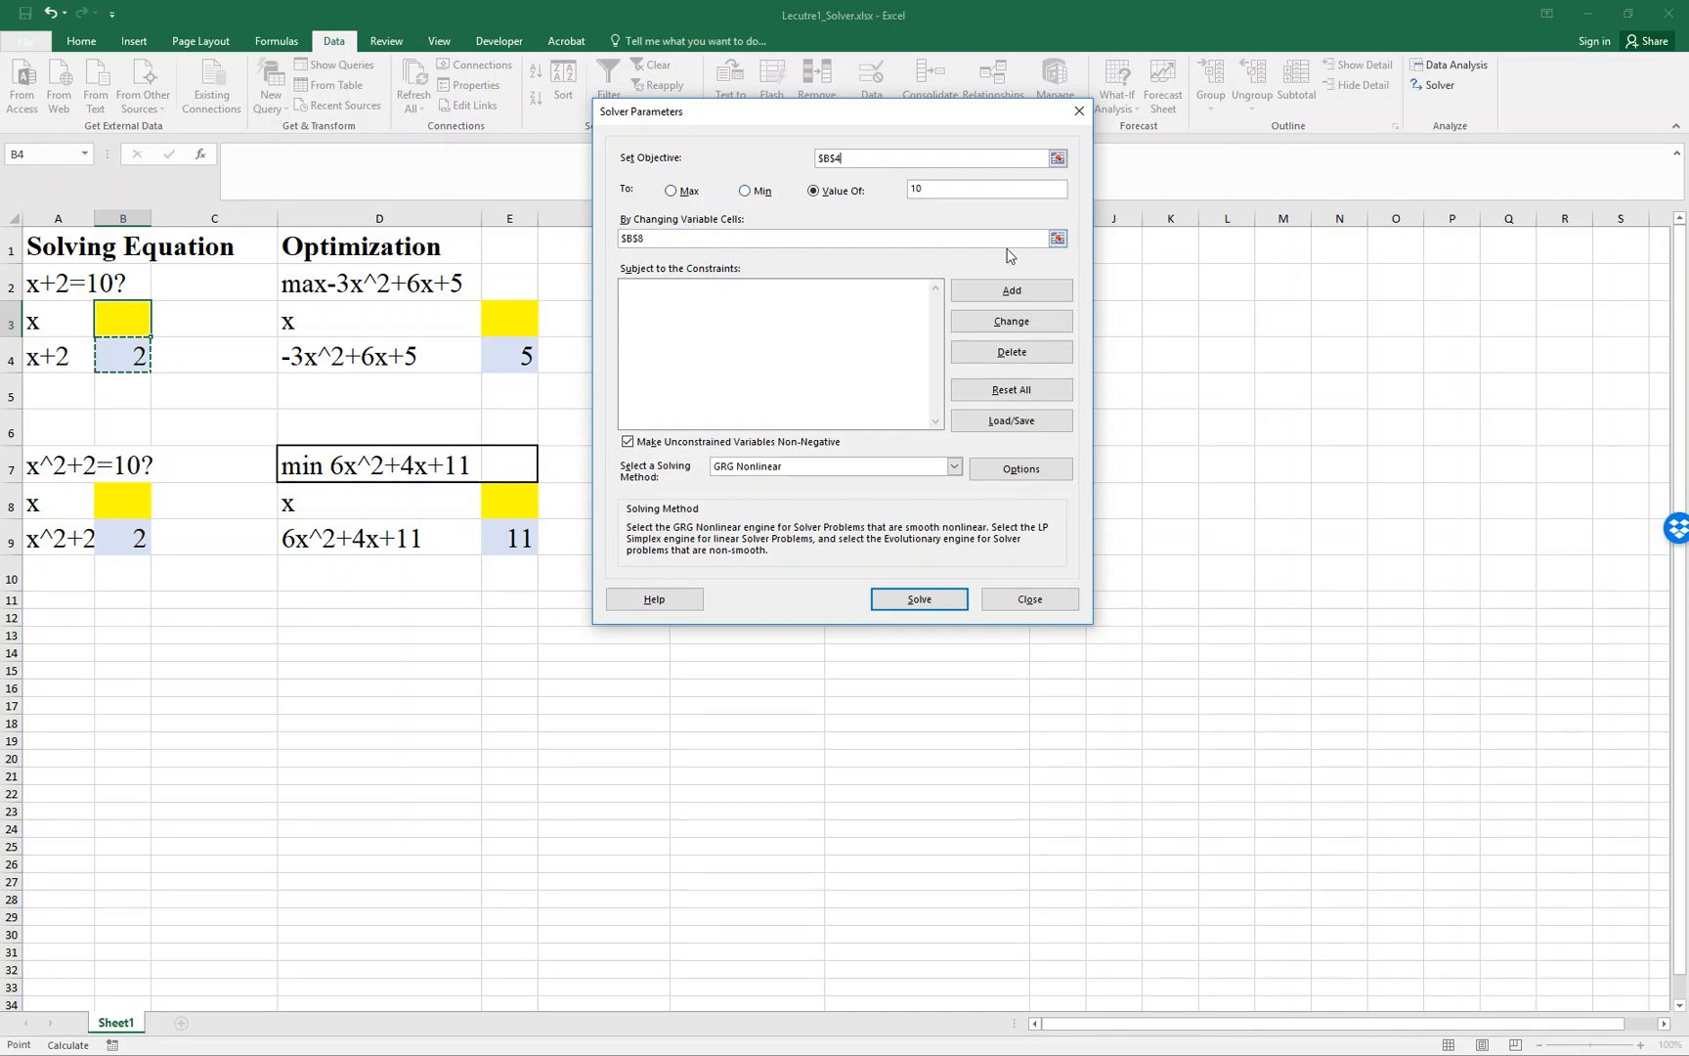
click(1058, 239)
click(131, 318)
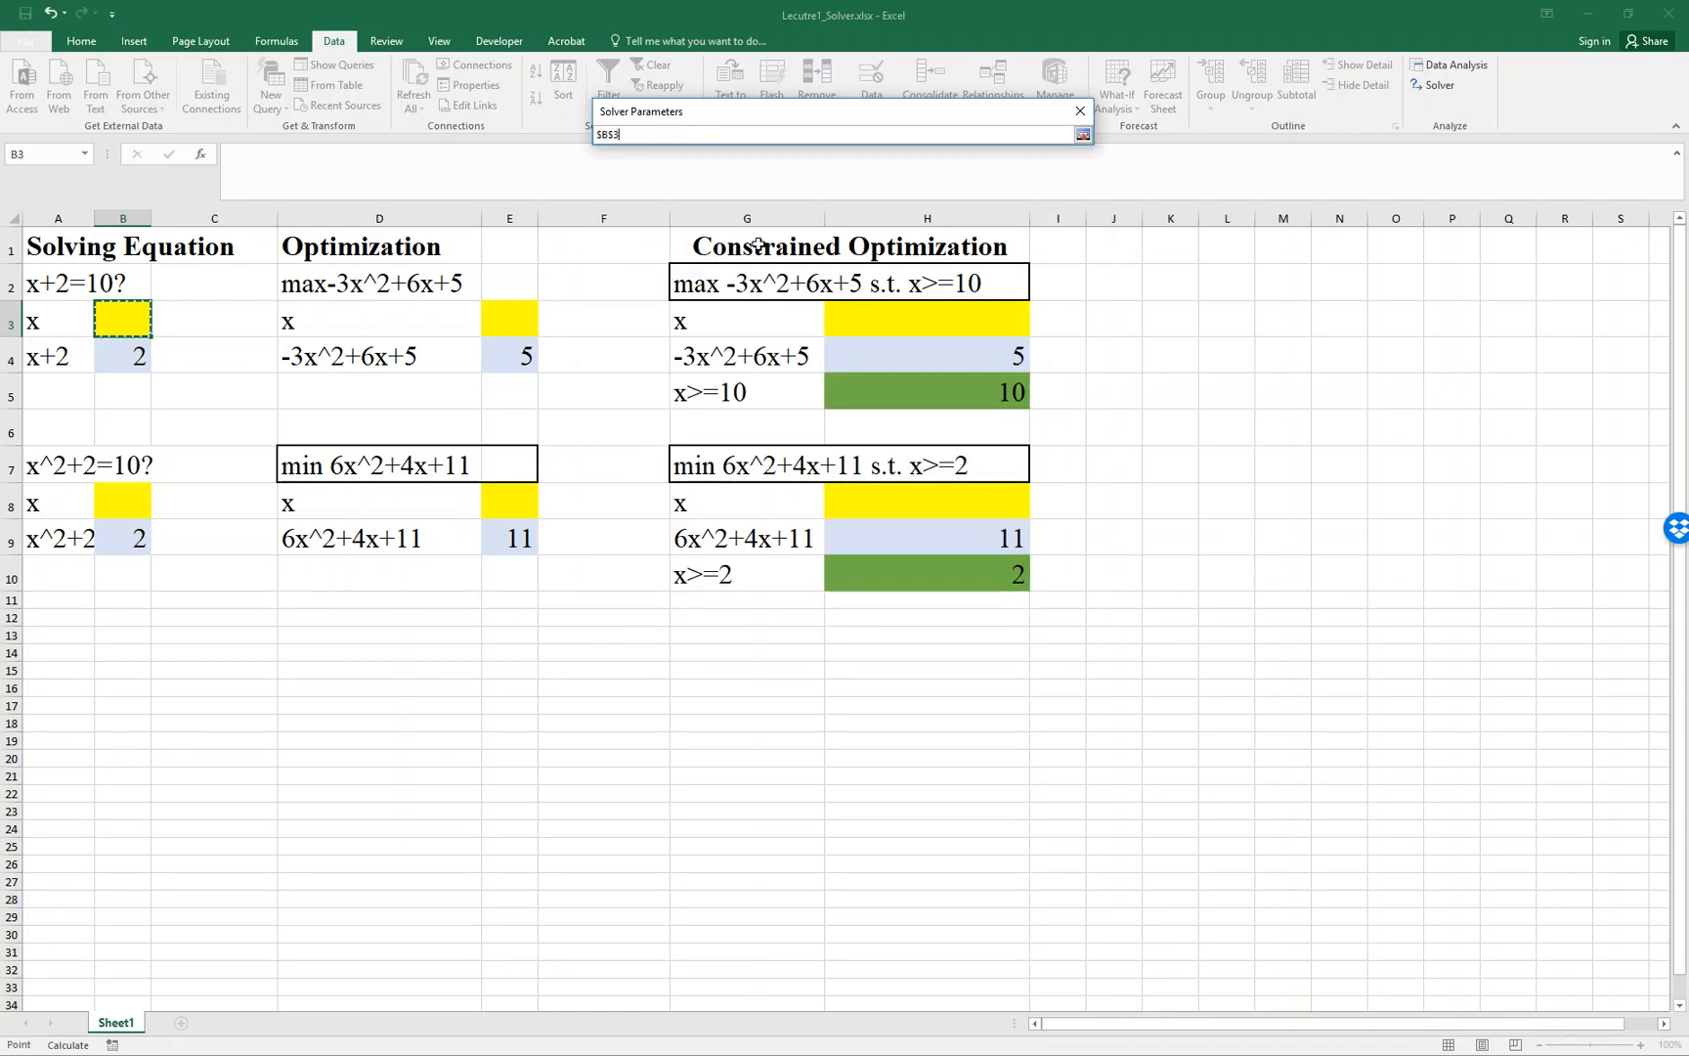
click(1083, 135)
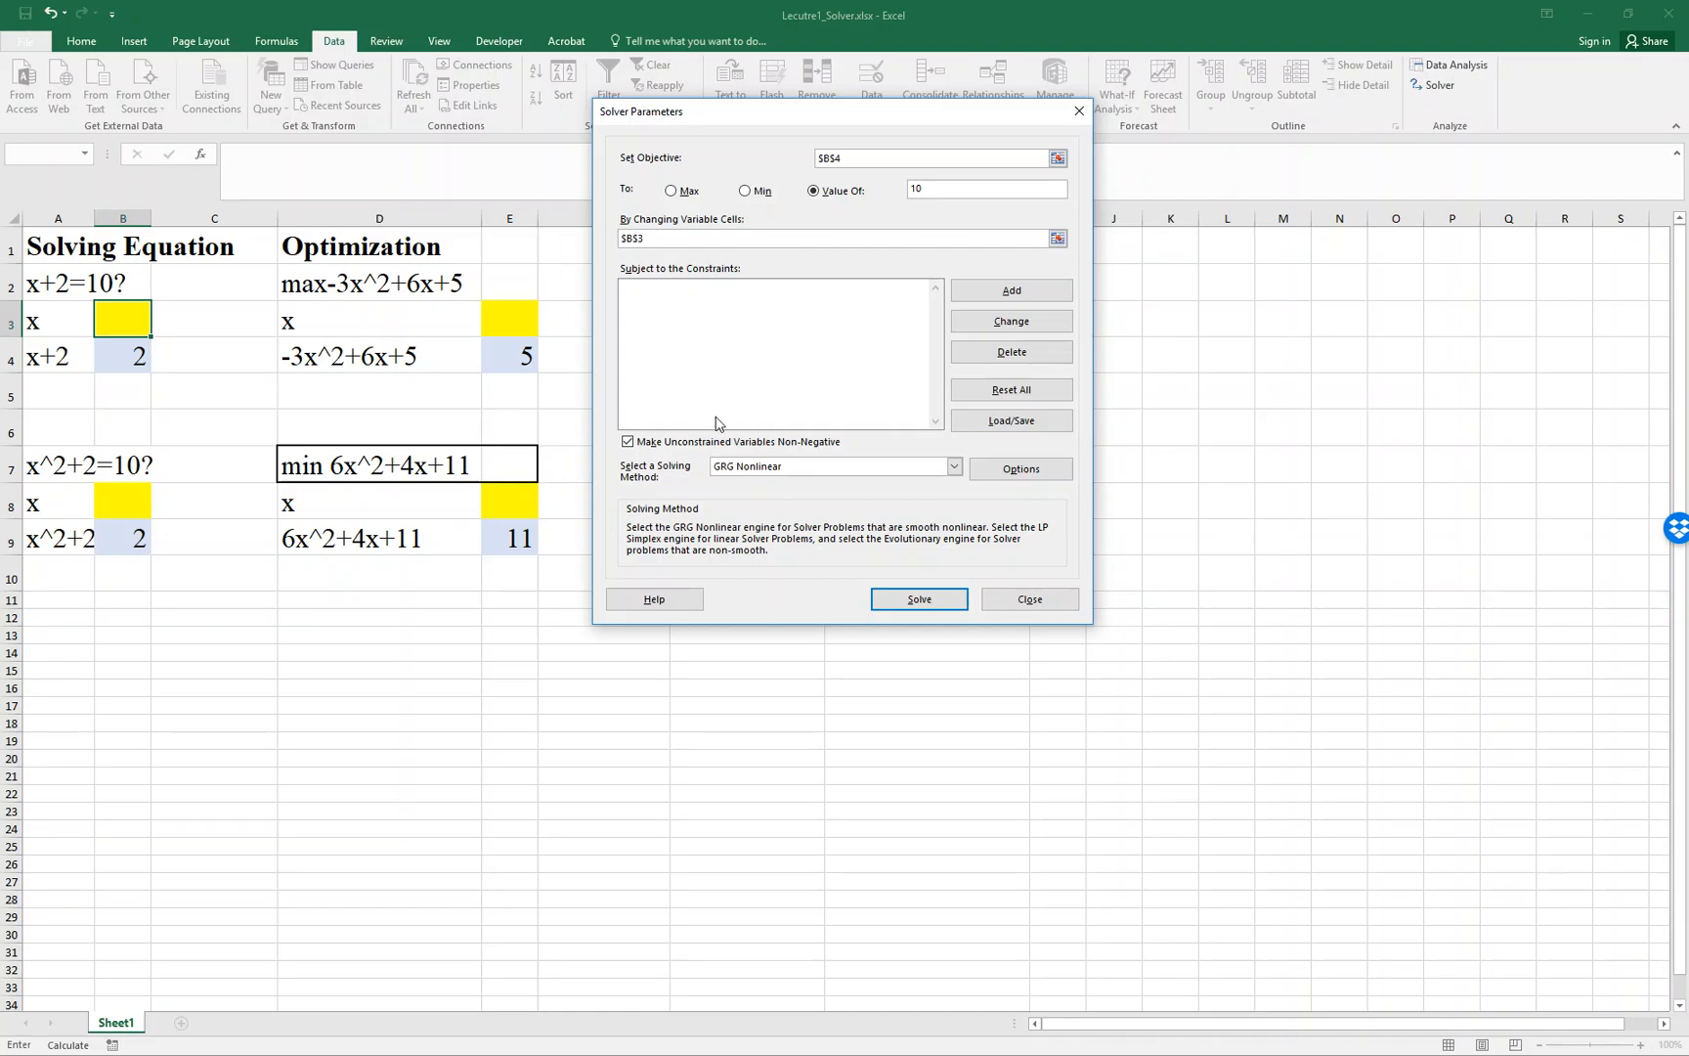
- Allow unconstrained variables to be negative, then solve the x+2=10 equation and keep the Solver solution
click(703, 446)
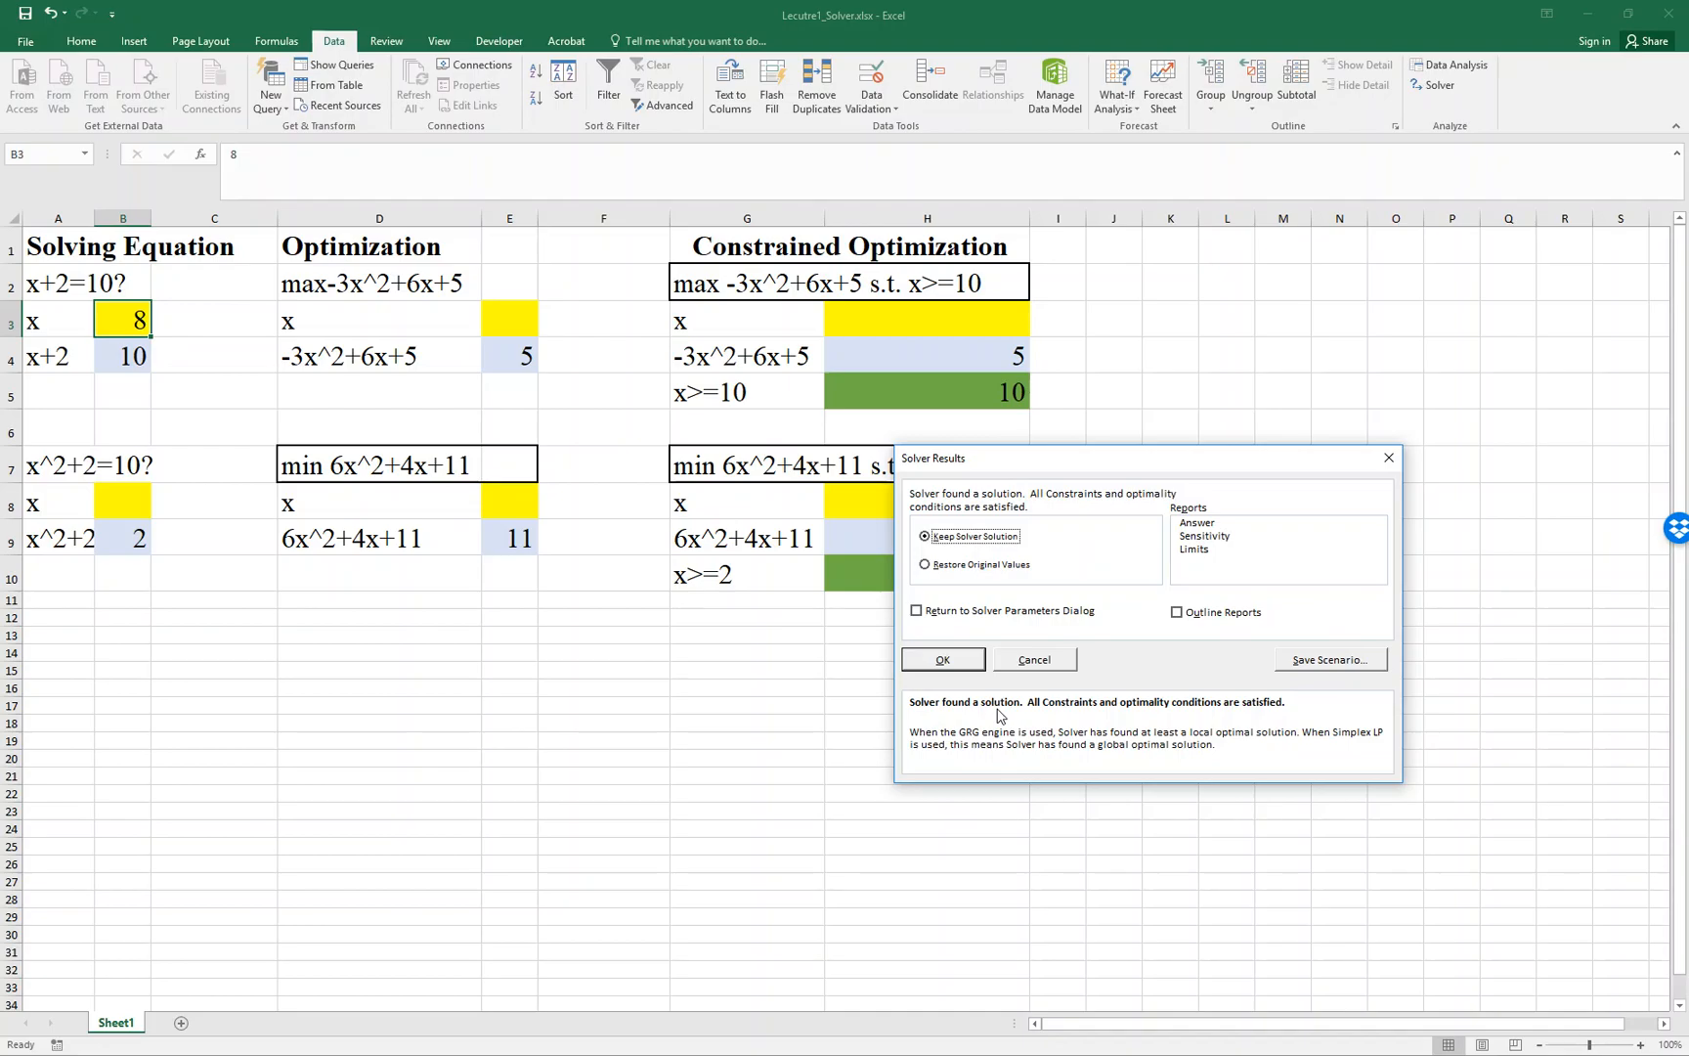
click(967, 668)
double_click(124, 352)
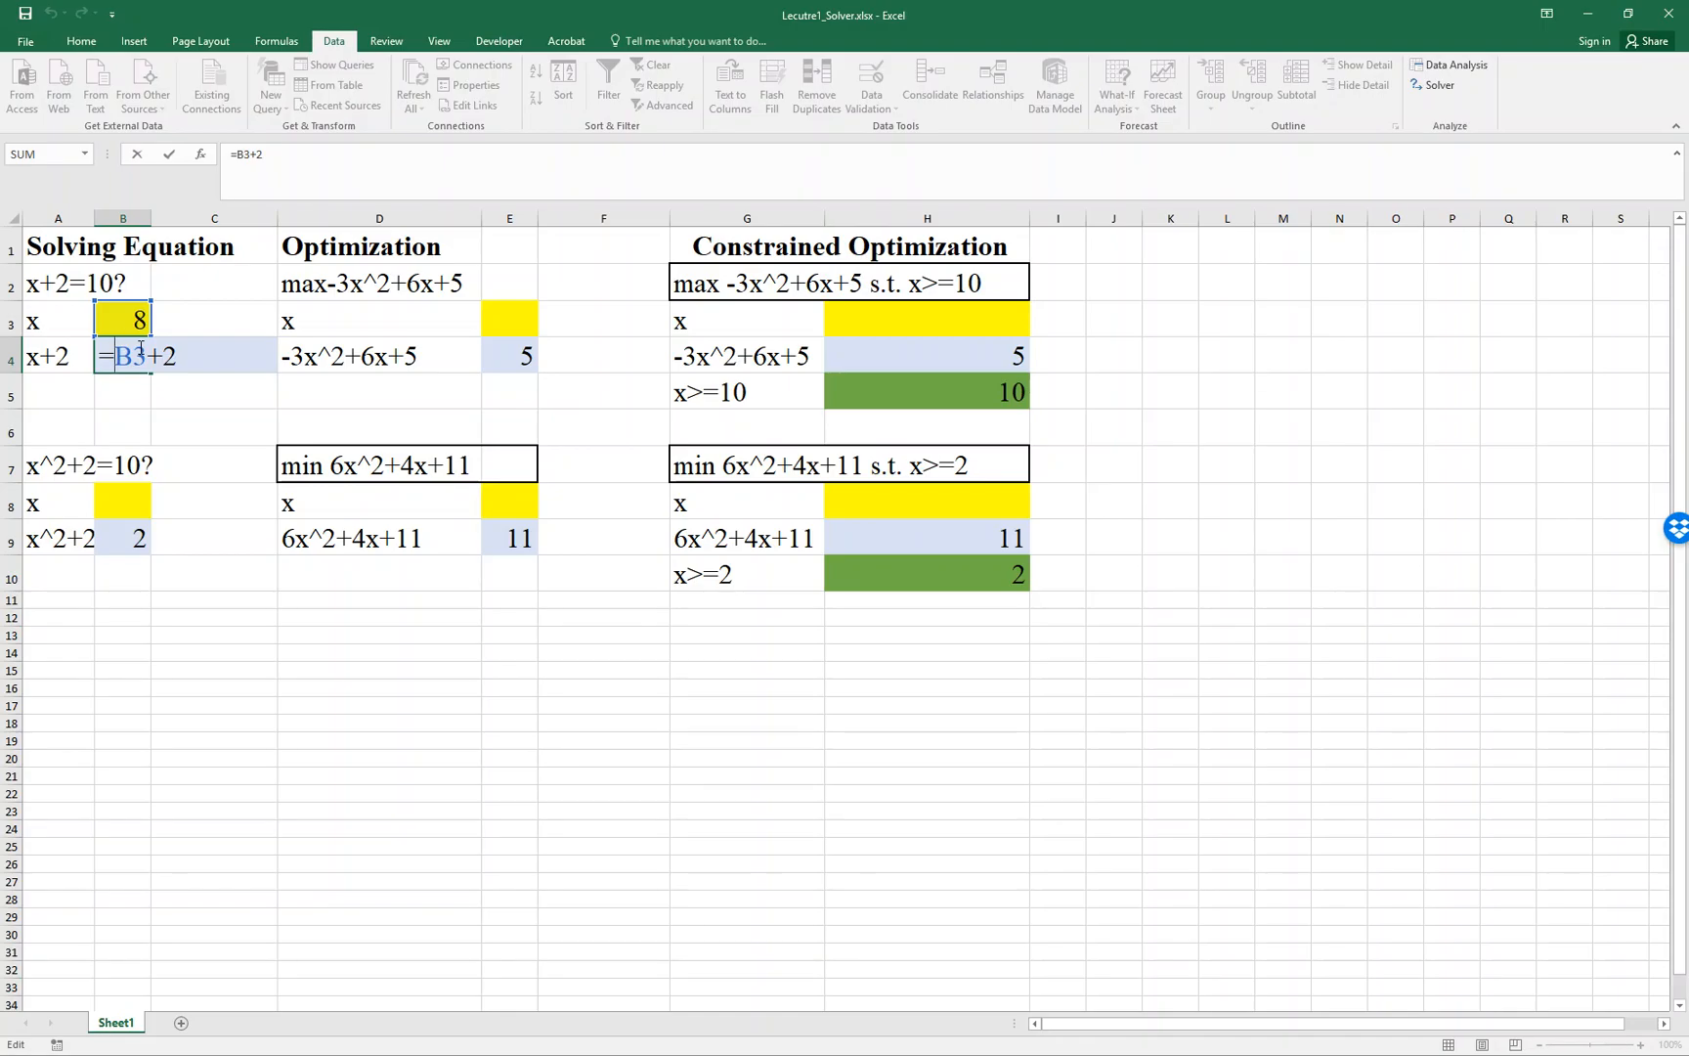
key(Escape)
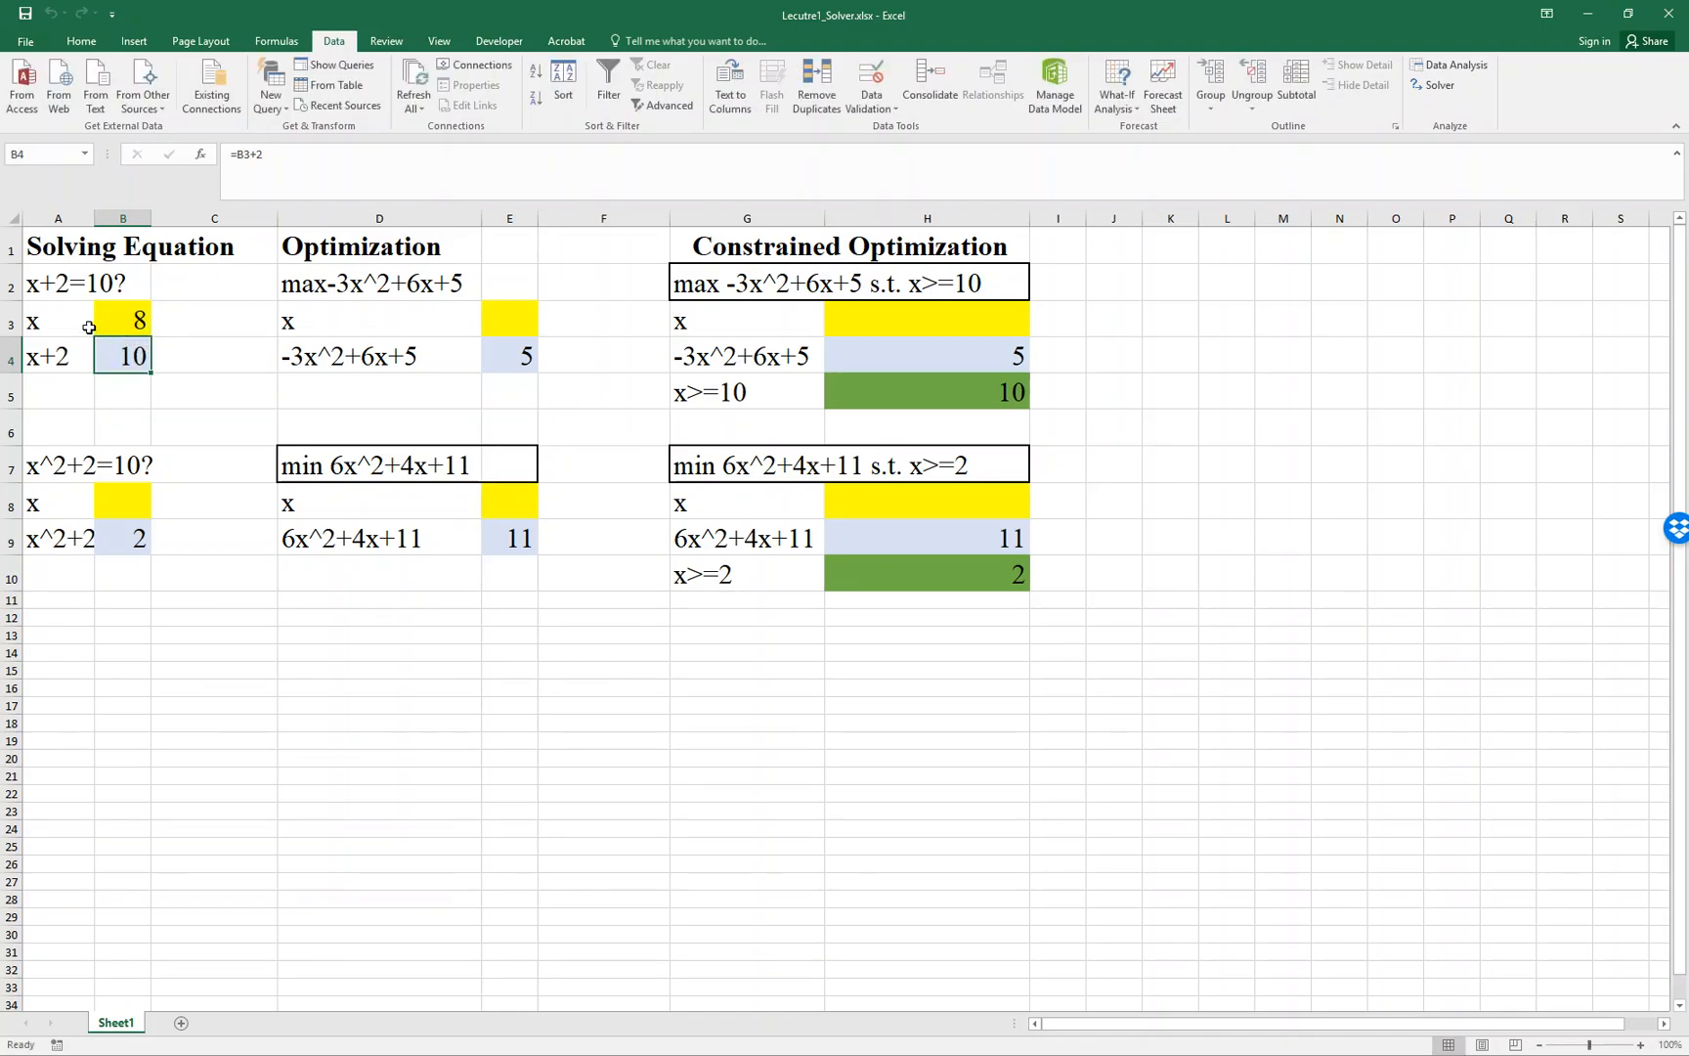
- Change the first equation's labels in A2 and A4 to x+3=10?
double_click(69, 284)
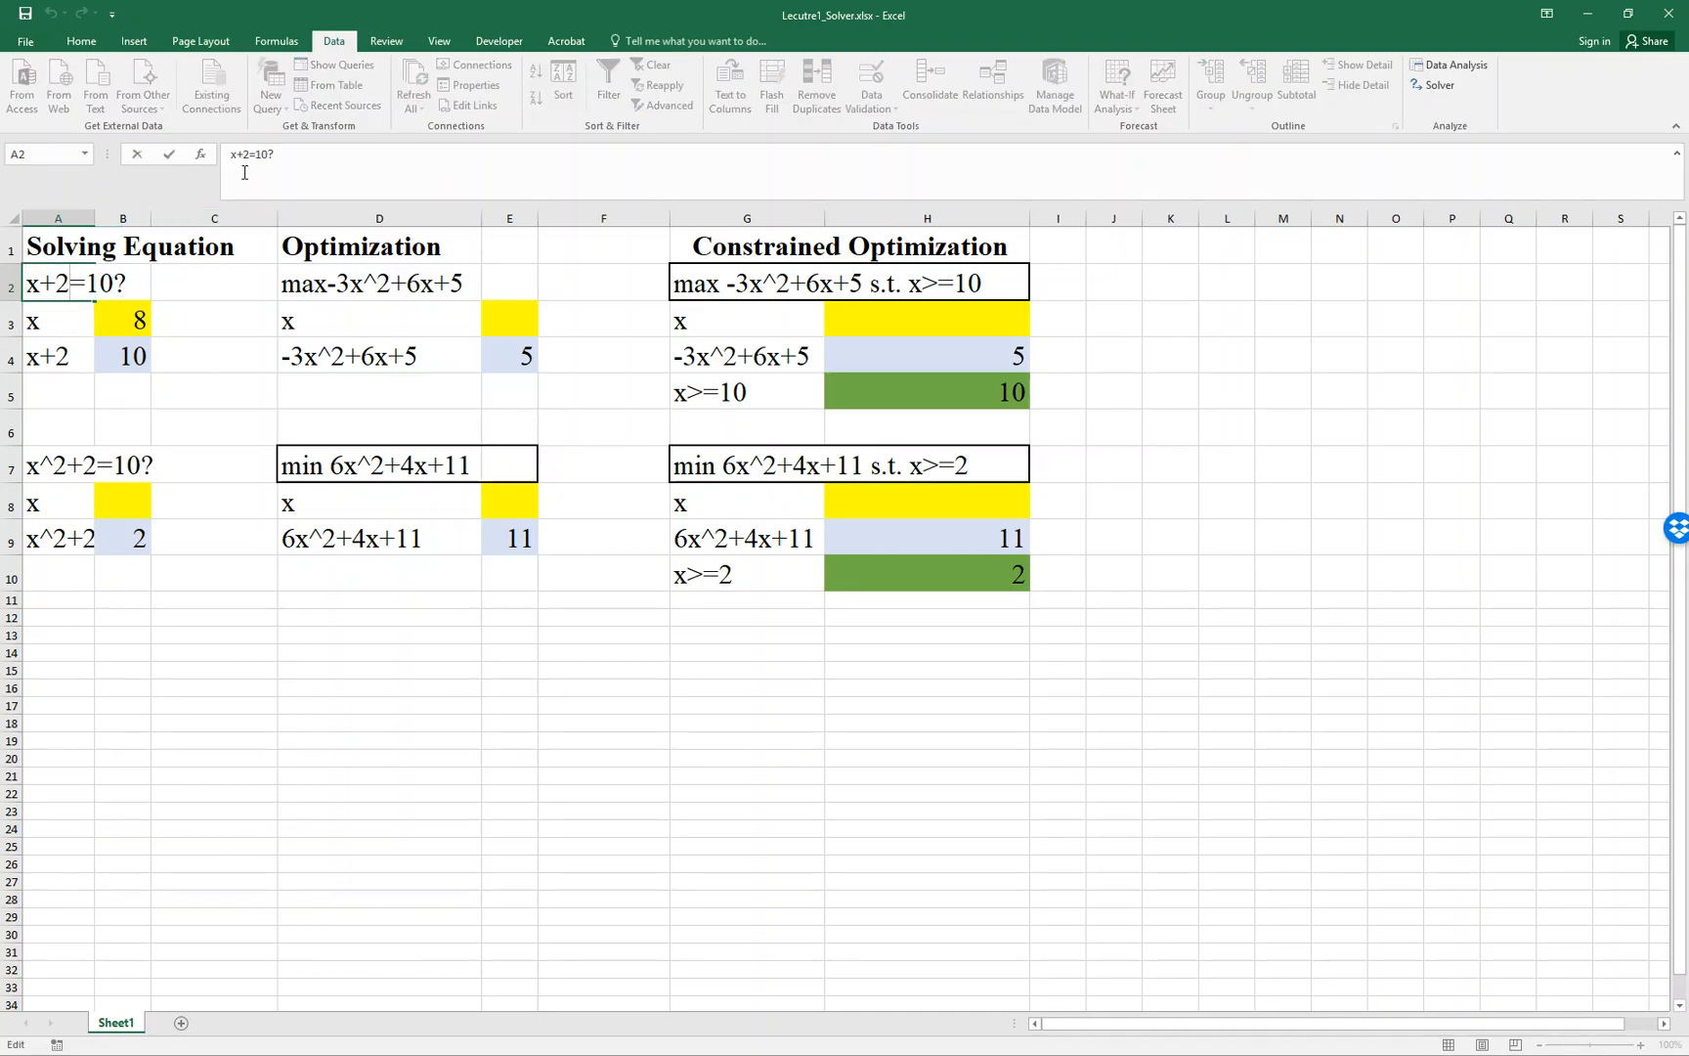
key(BackSpace)
text(3)
key(Return)
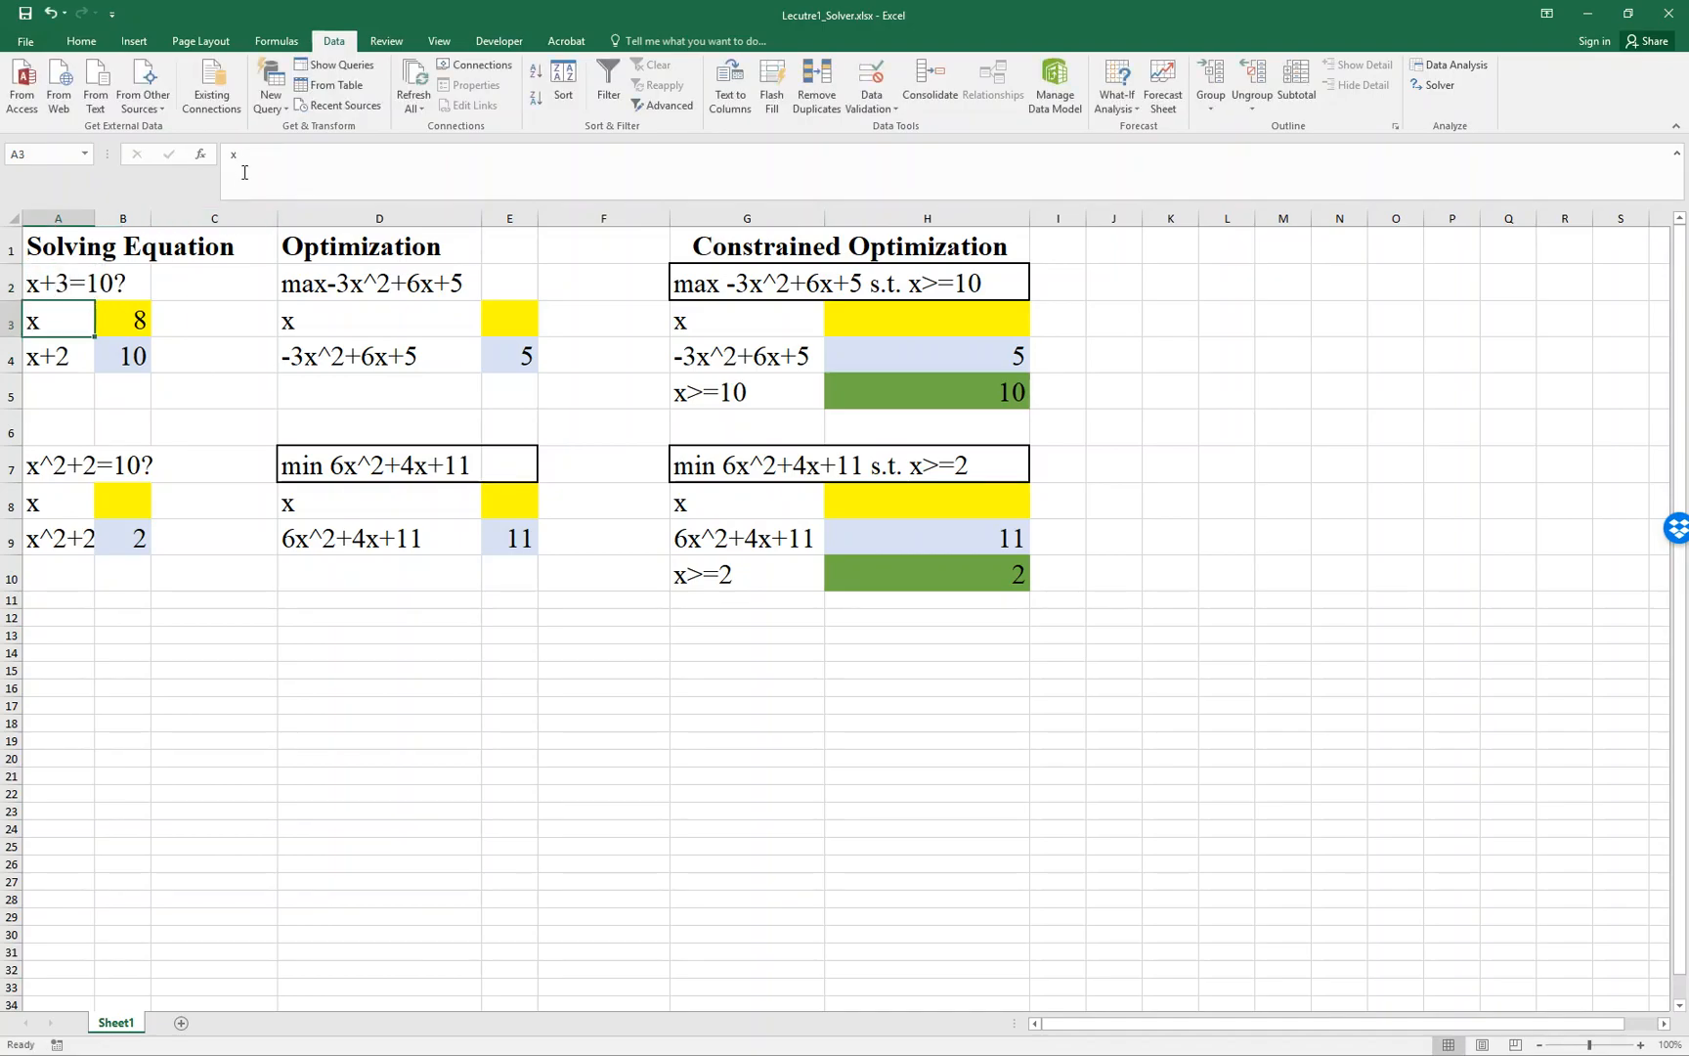
double_click(68, 372)
key(BackSpace)
text(3)
key(Return)
key(Up)
key(Right)
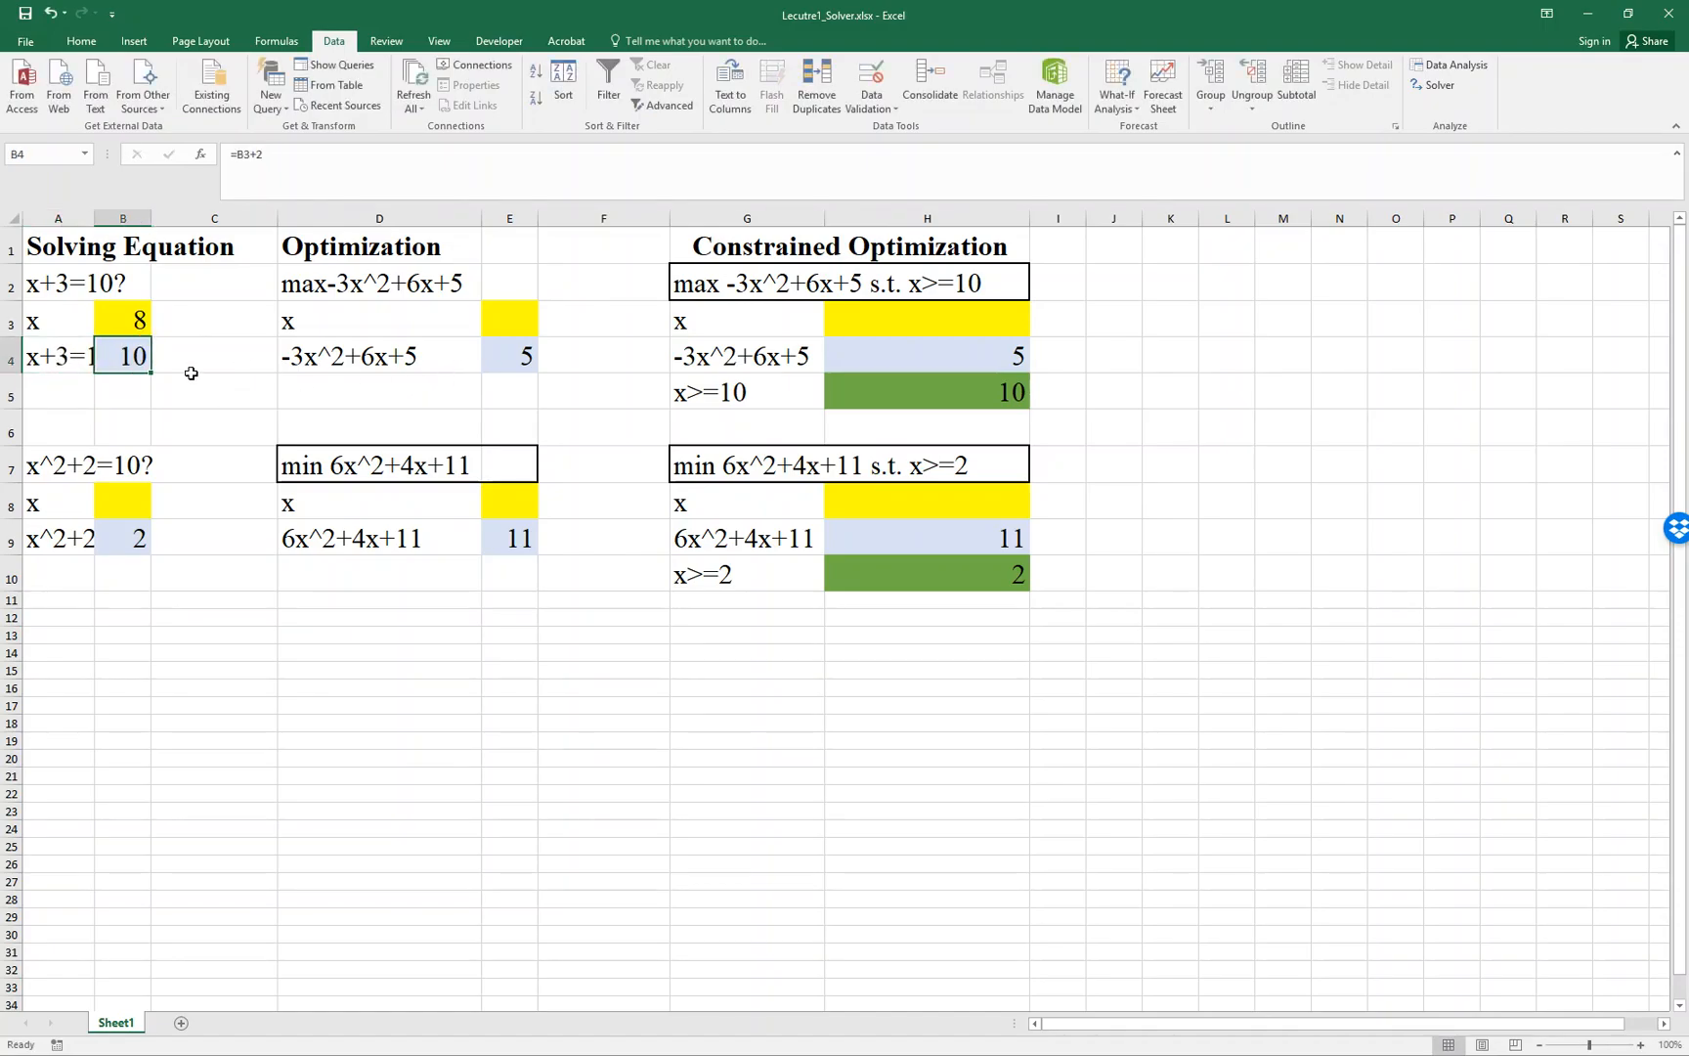
- Change the formula in B4 to =B3+3
double_click(135, 363)
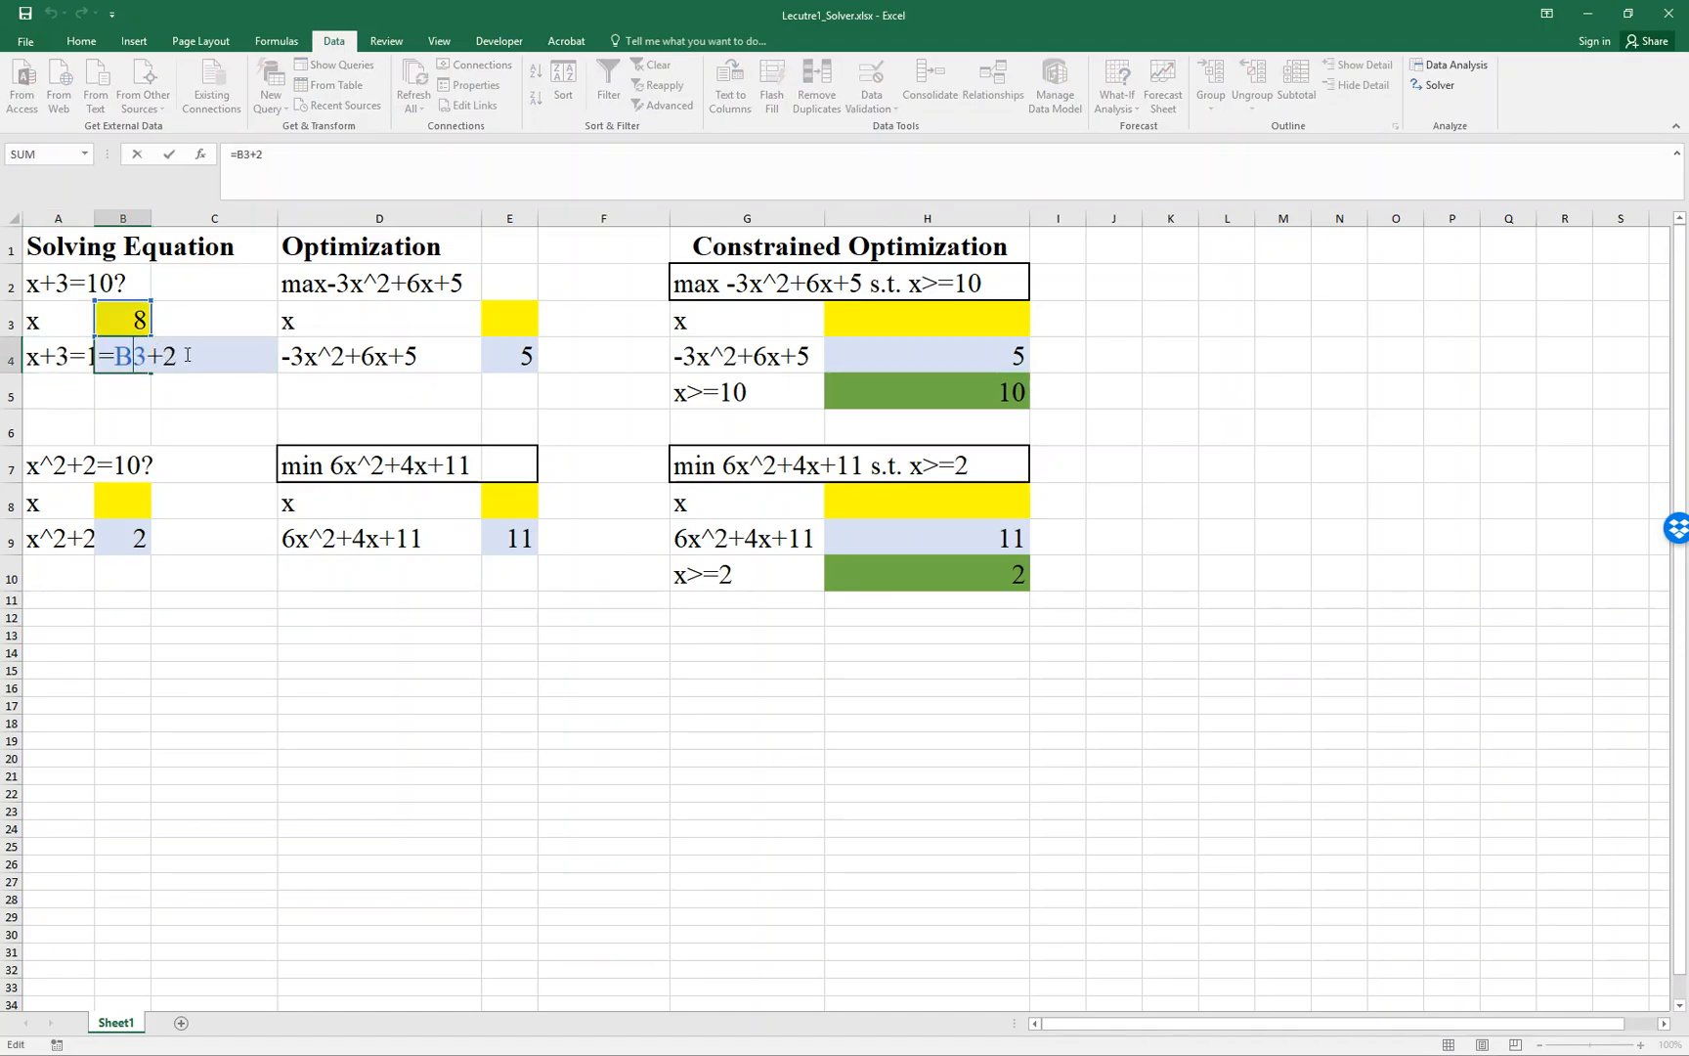
key(BackSpace)
text(3)
key(Return)
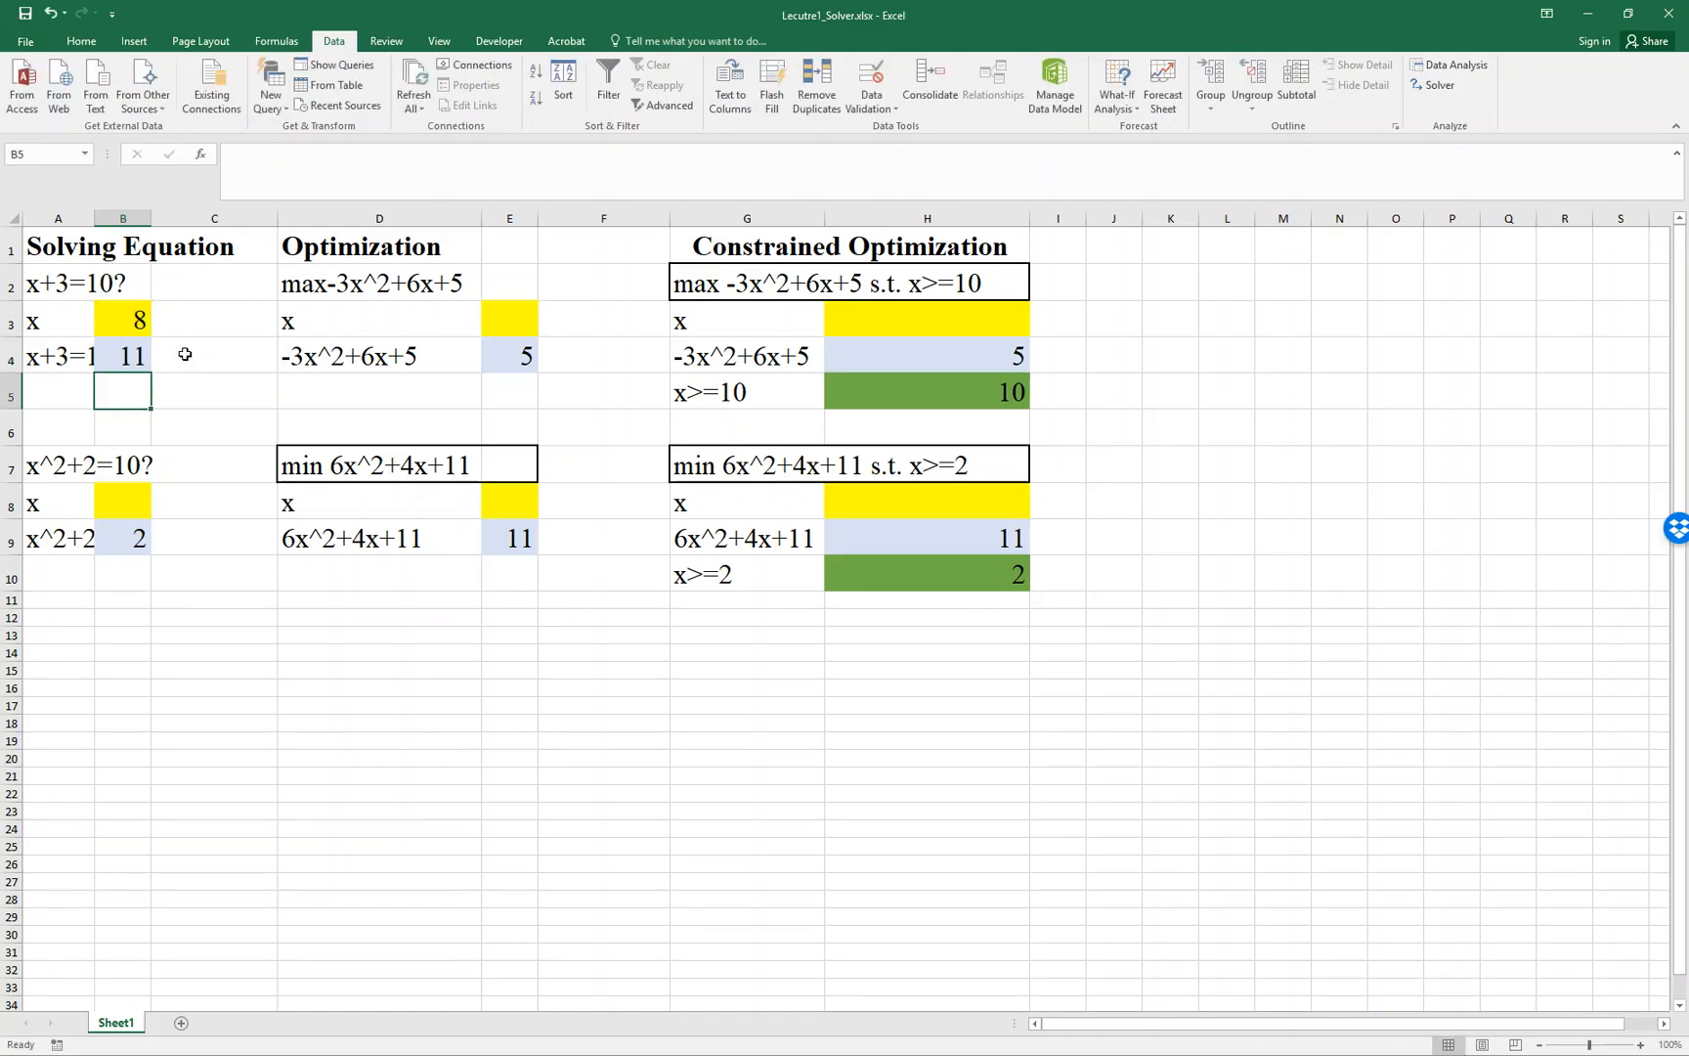
- Run Solver on objective B4 with B3 as the changing variable cell, and keep the solution
click(139, 359)
click(1435, 85)
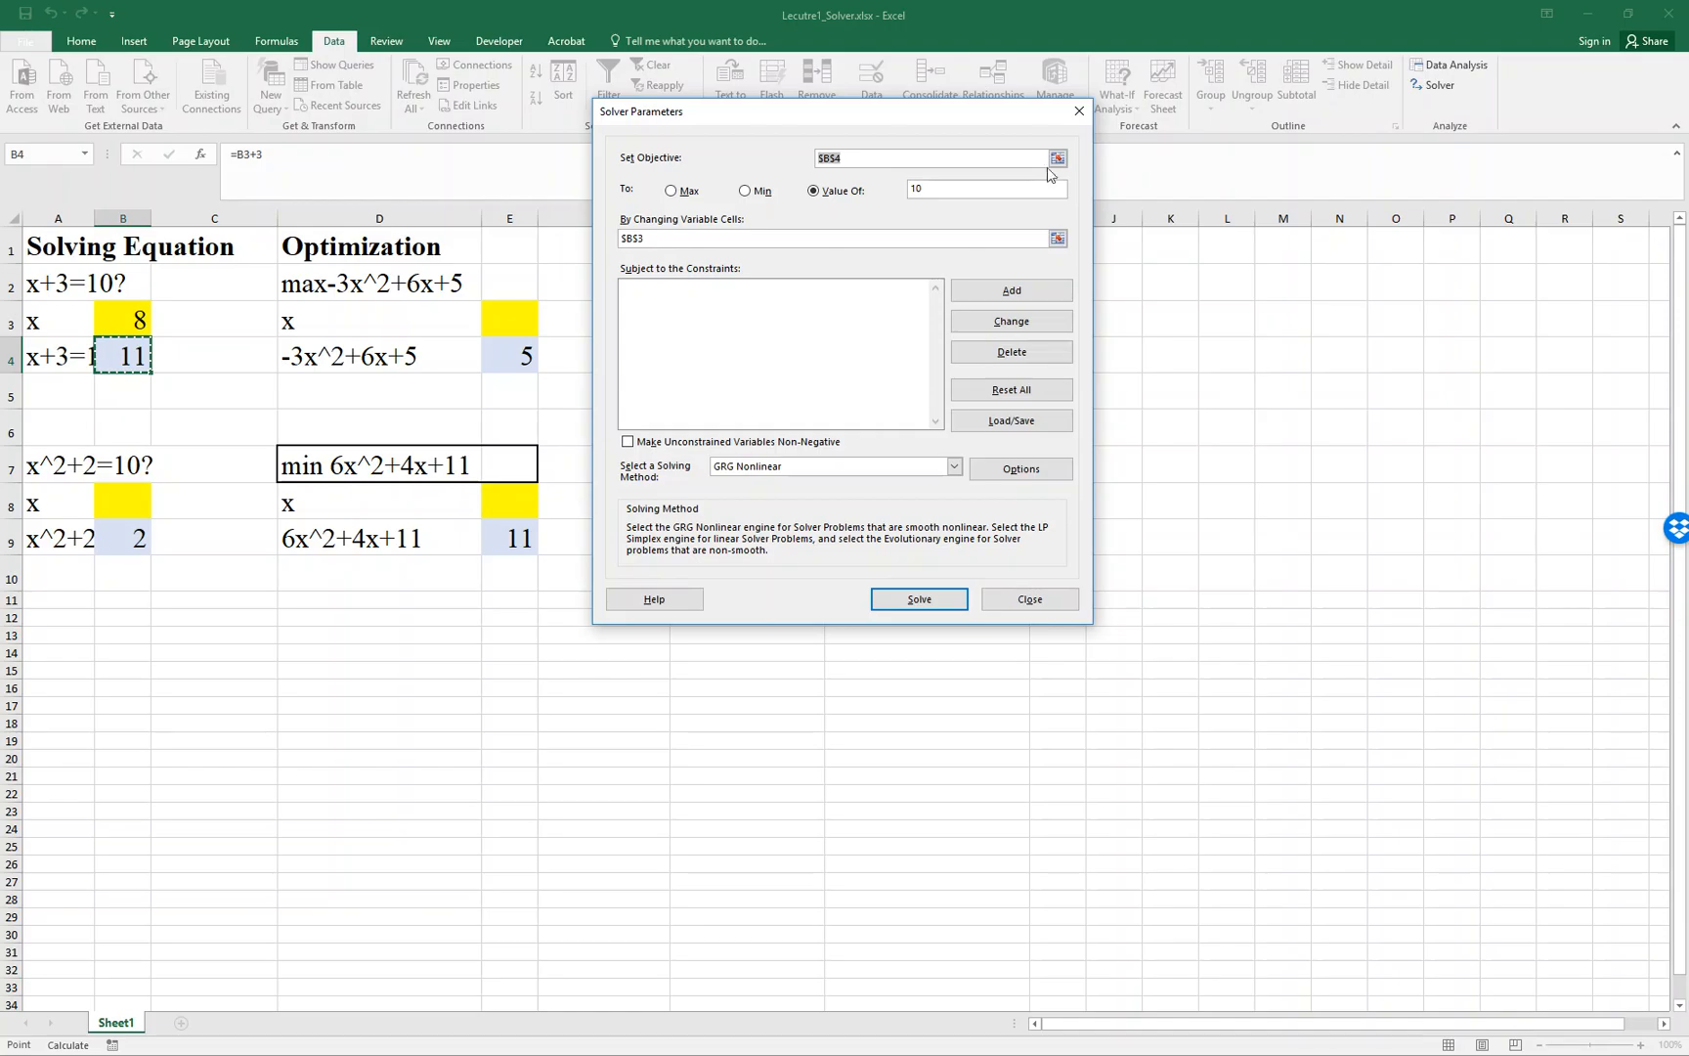
click(1064, 156)
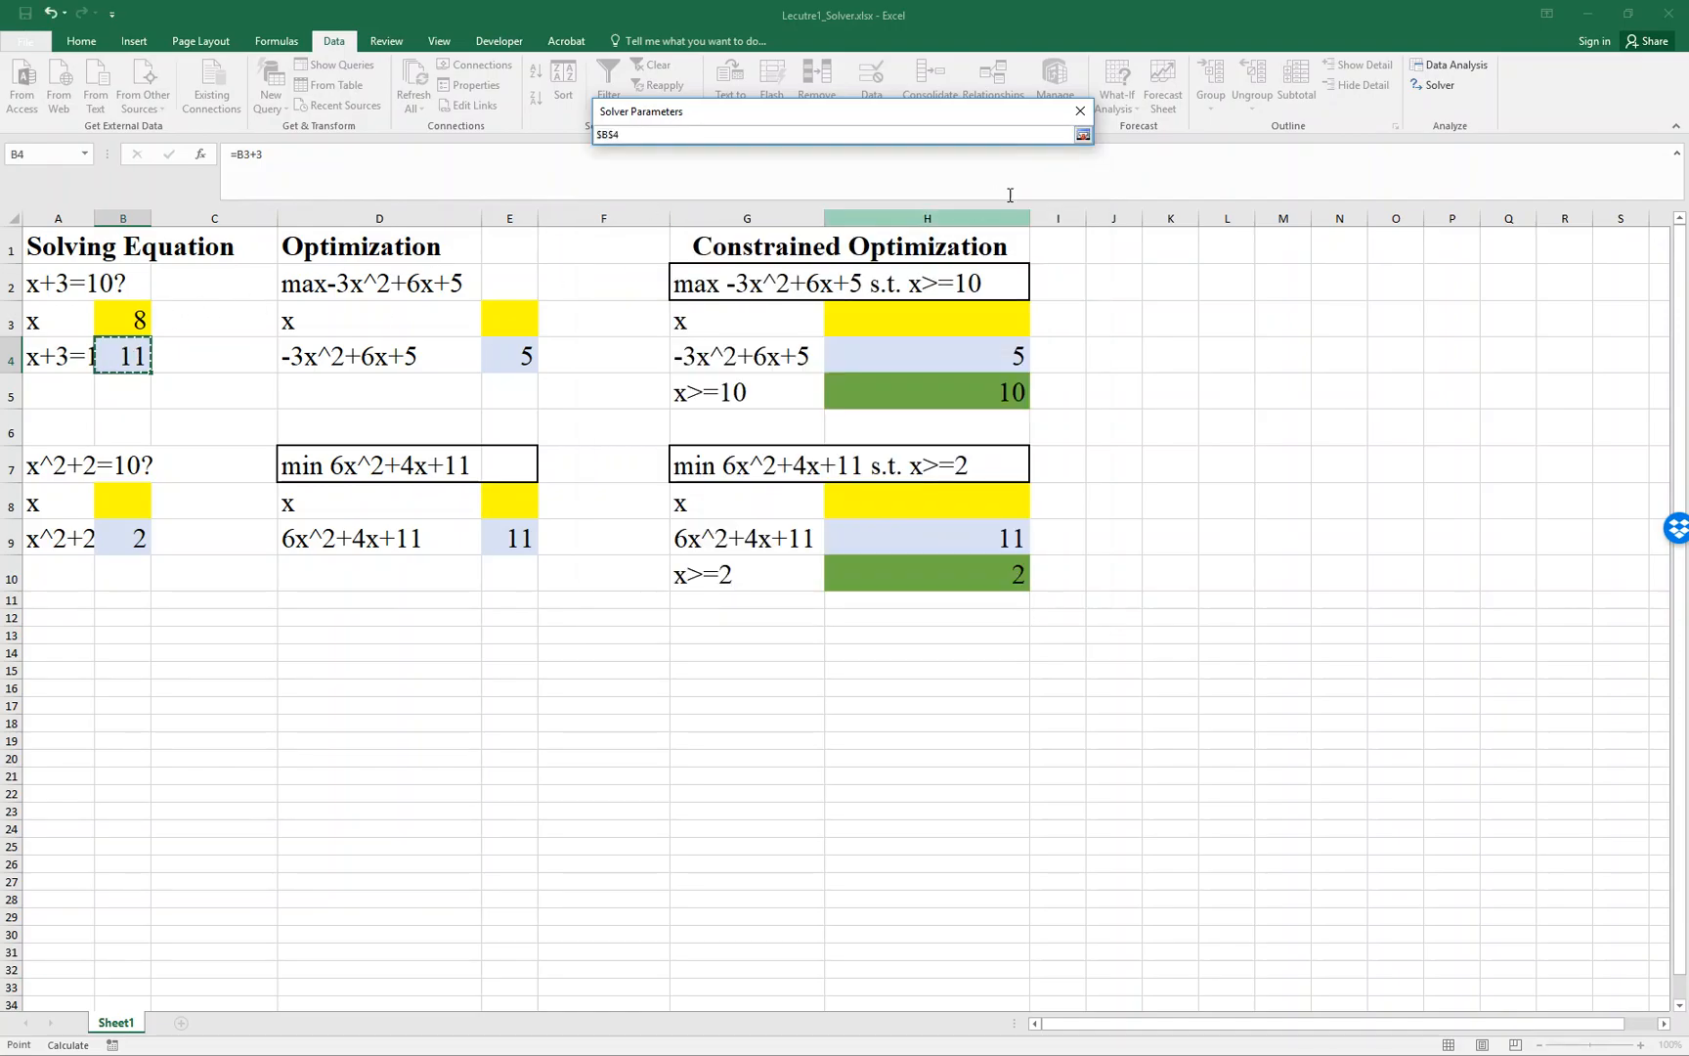
click(1083, 134)
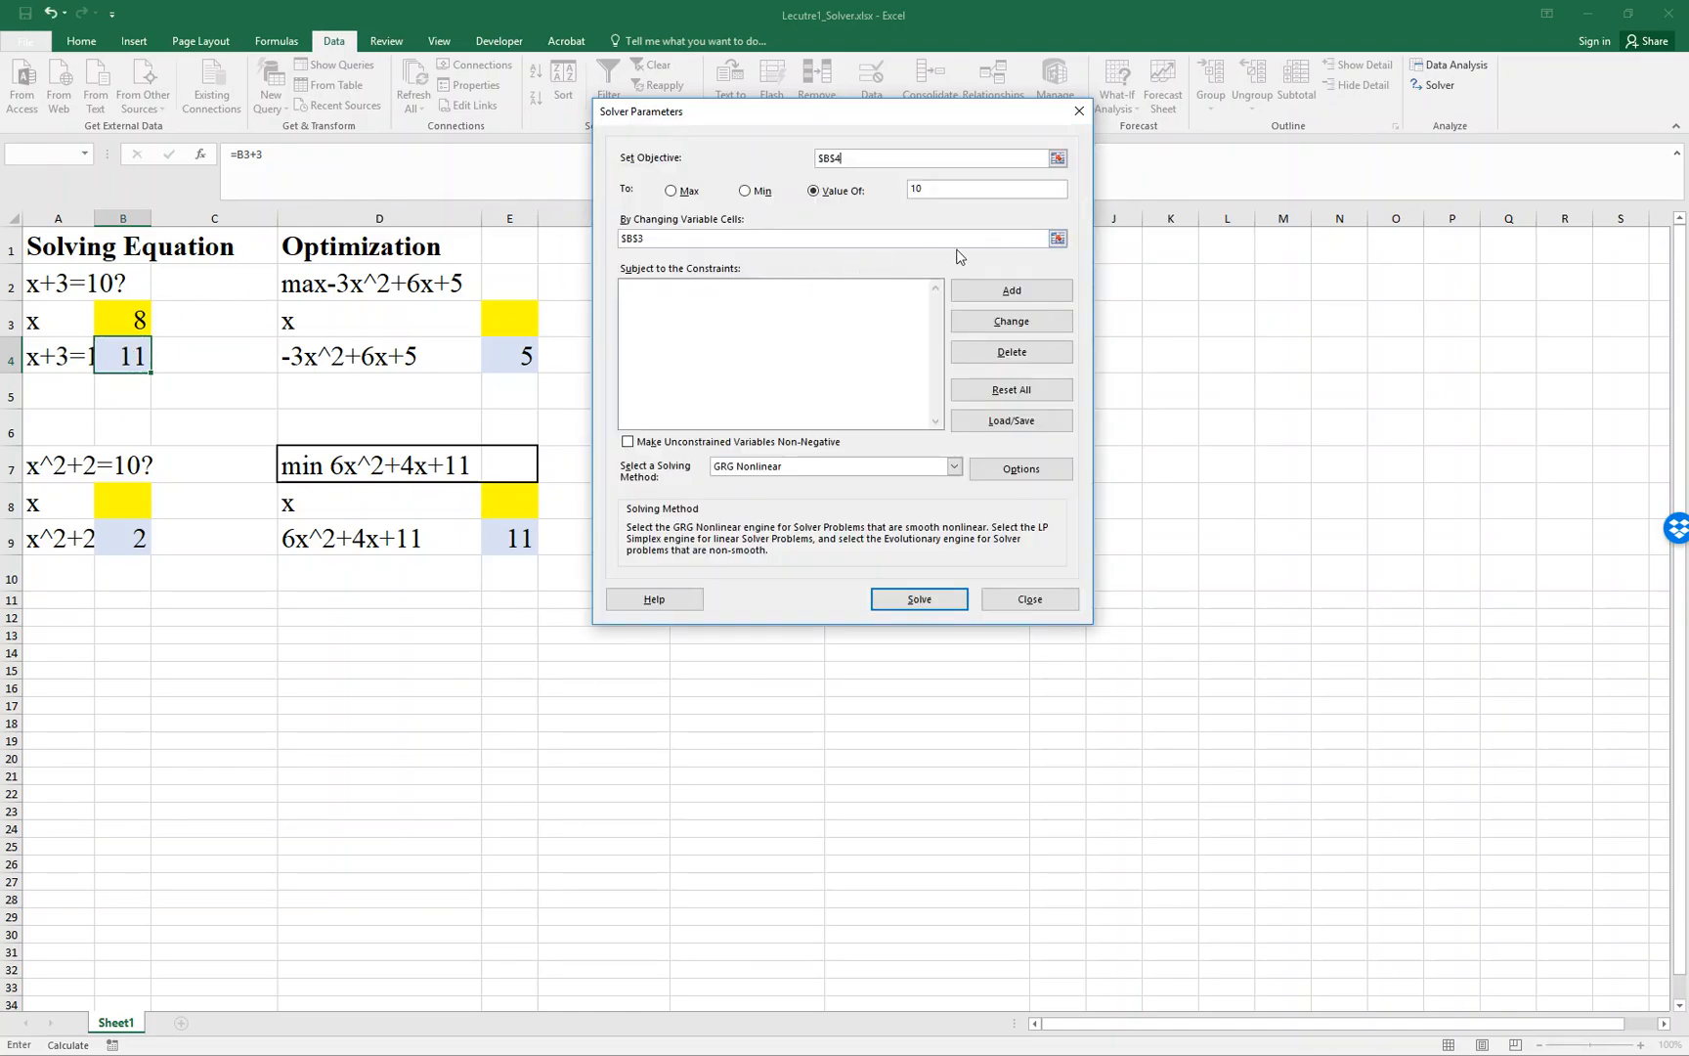
click(1057, 240)
click(1083, 135)
click(919, 599)
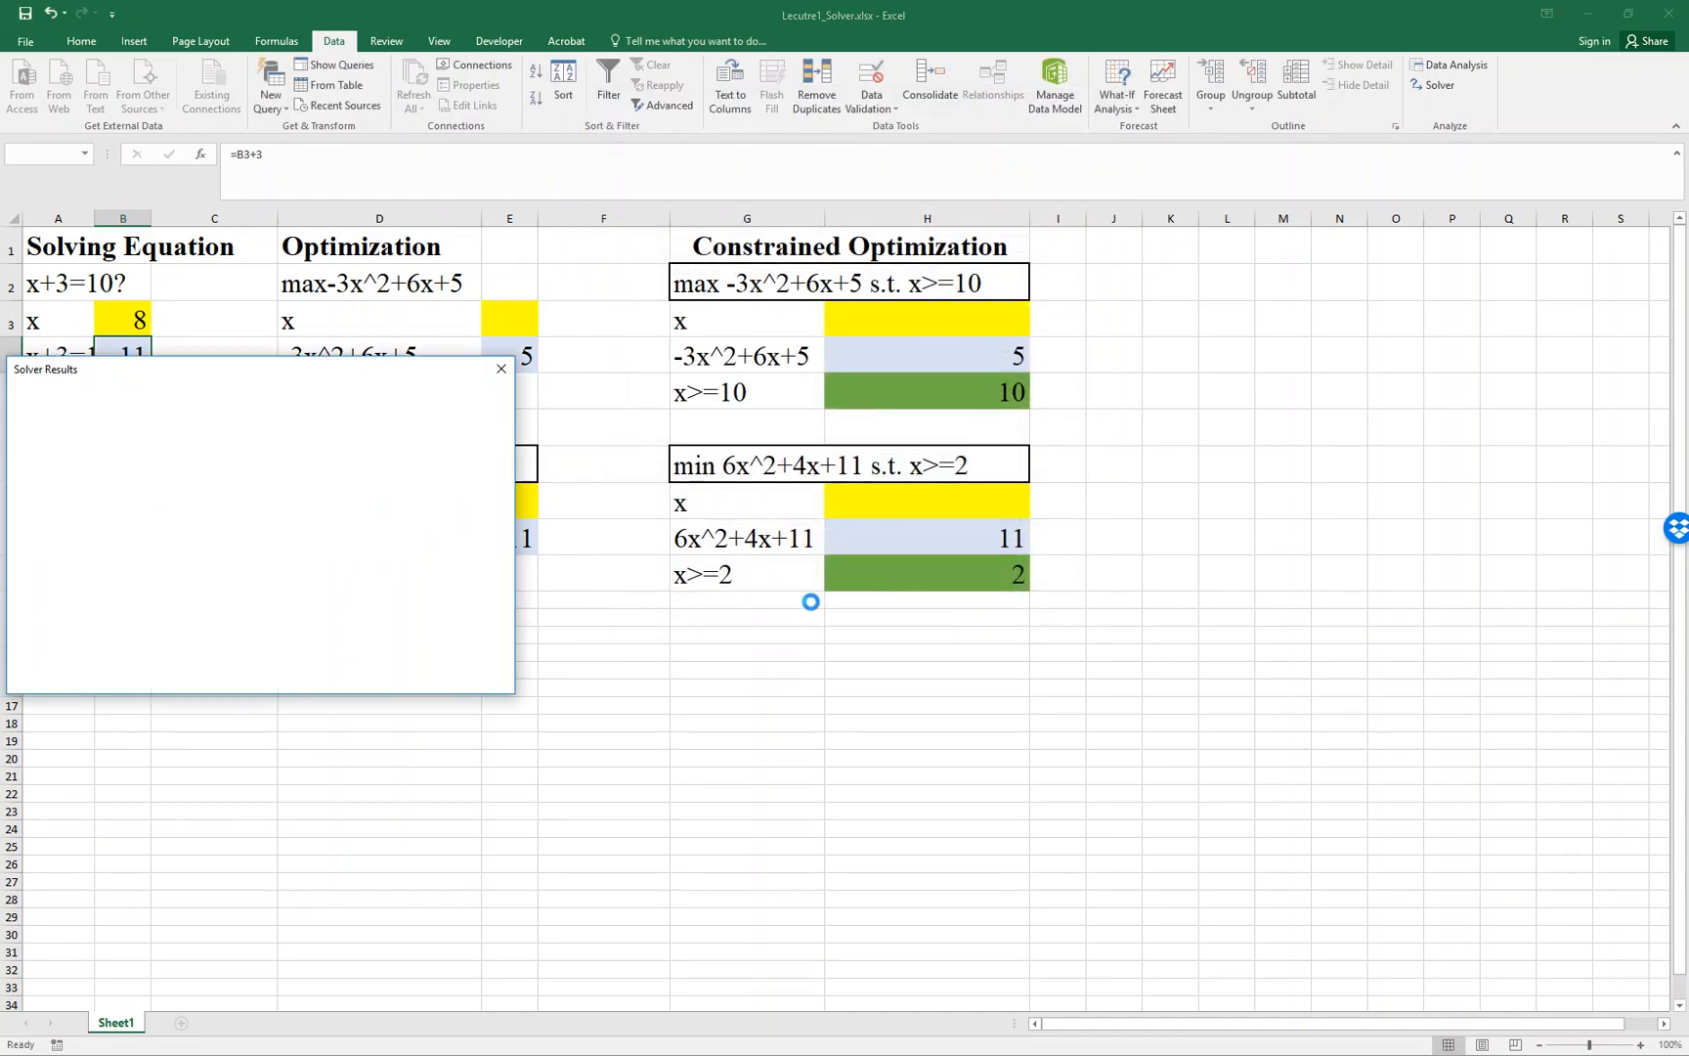
drag(235, 381, 887, 448)
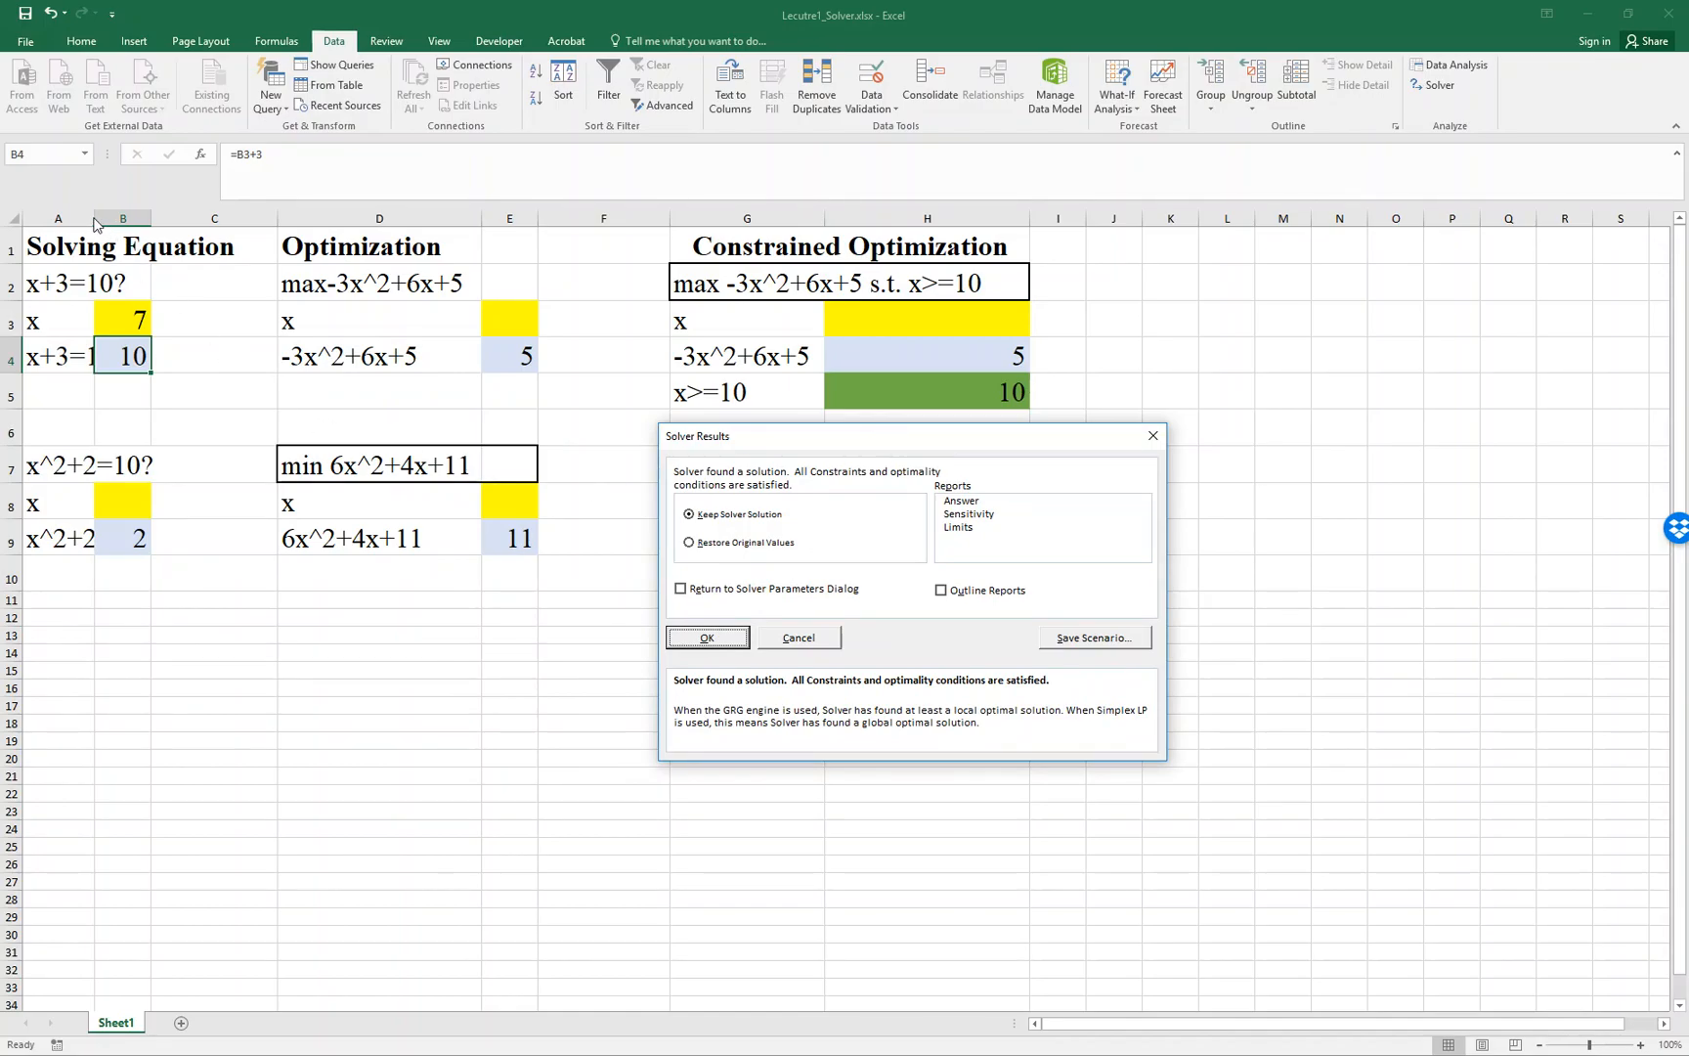
click(728, 648)
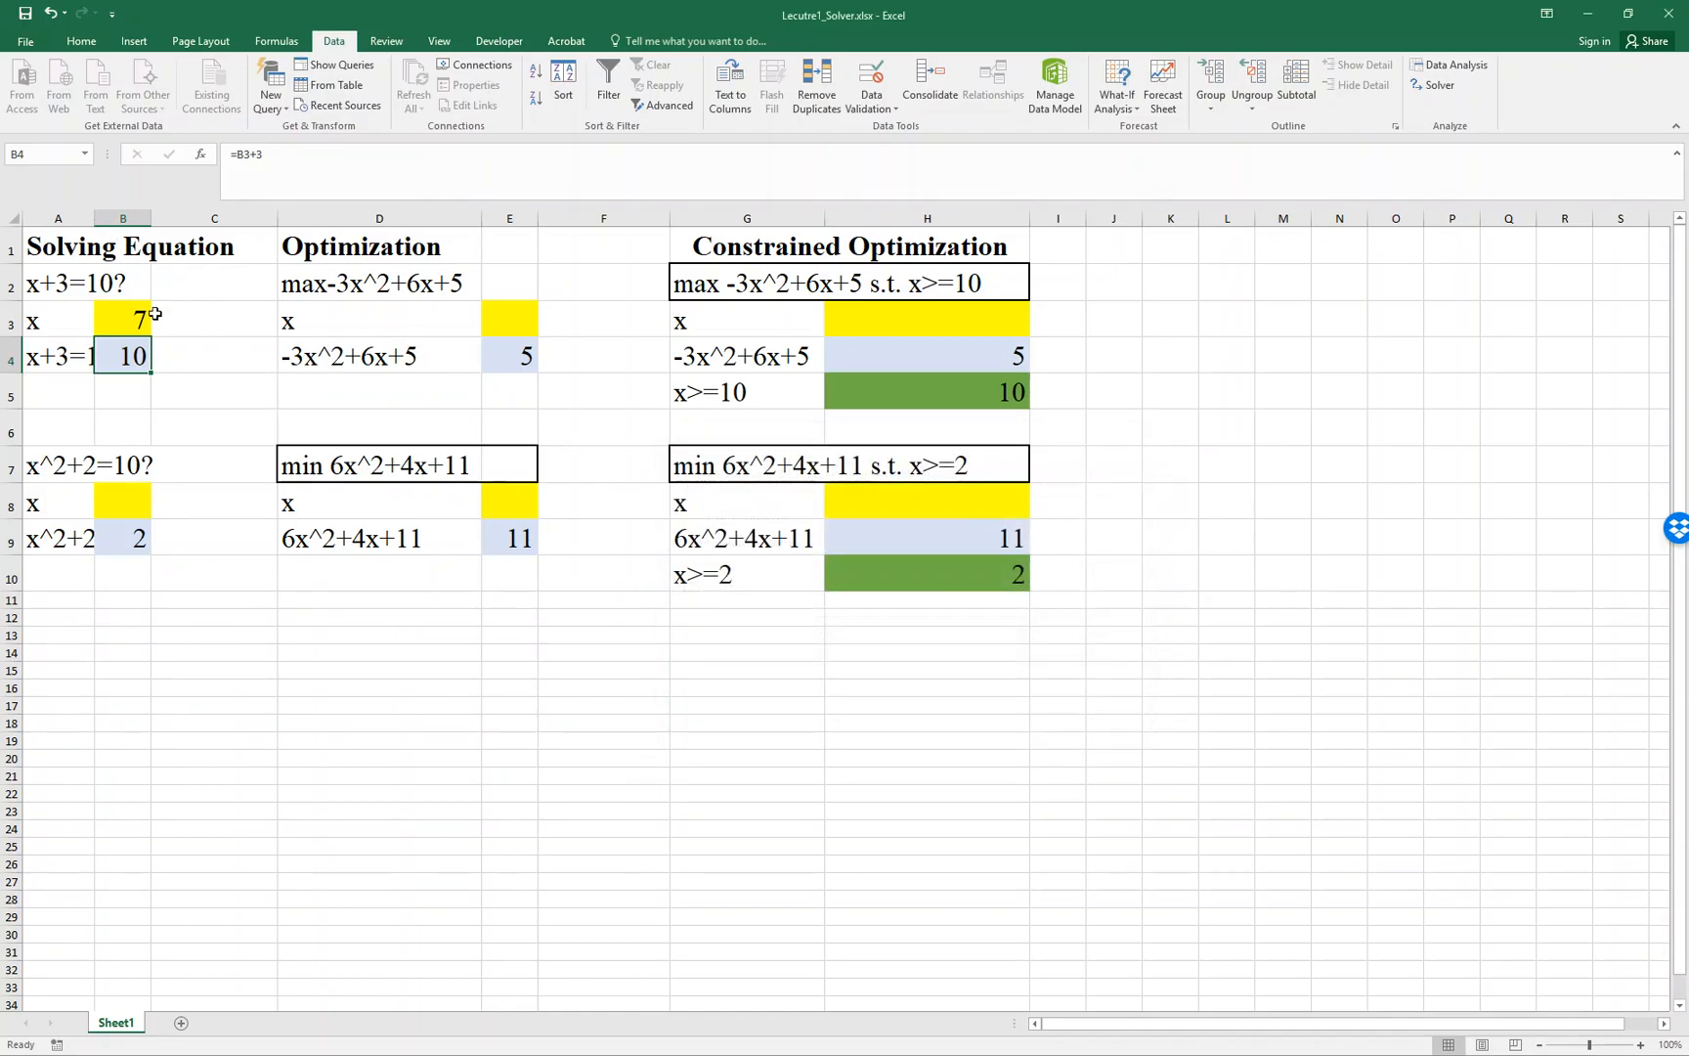
- Change the first equation's labels in A4 and A2 to x+2=10?
click(71, 355)
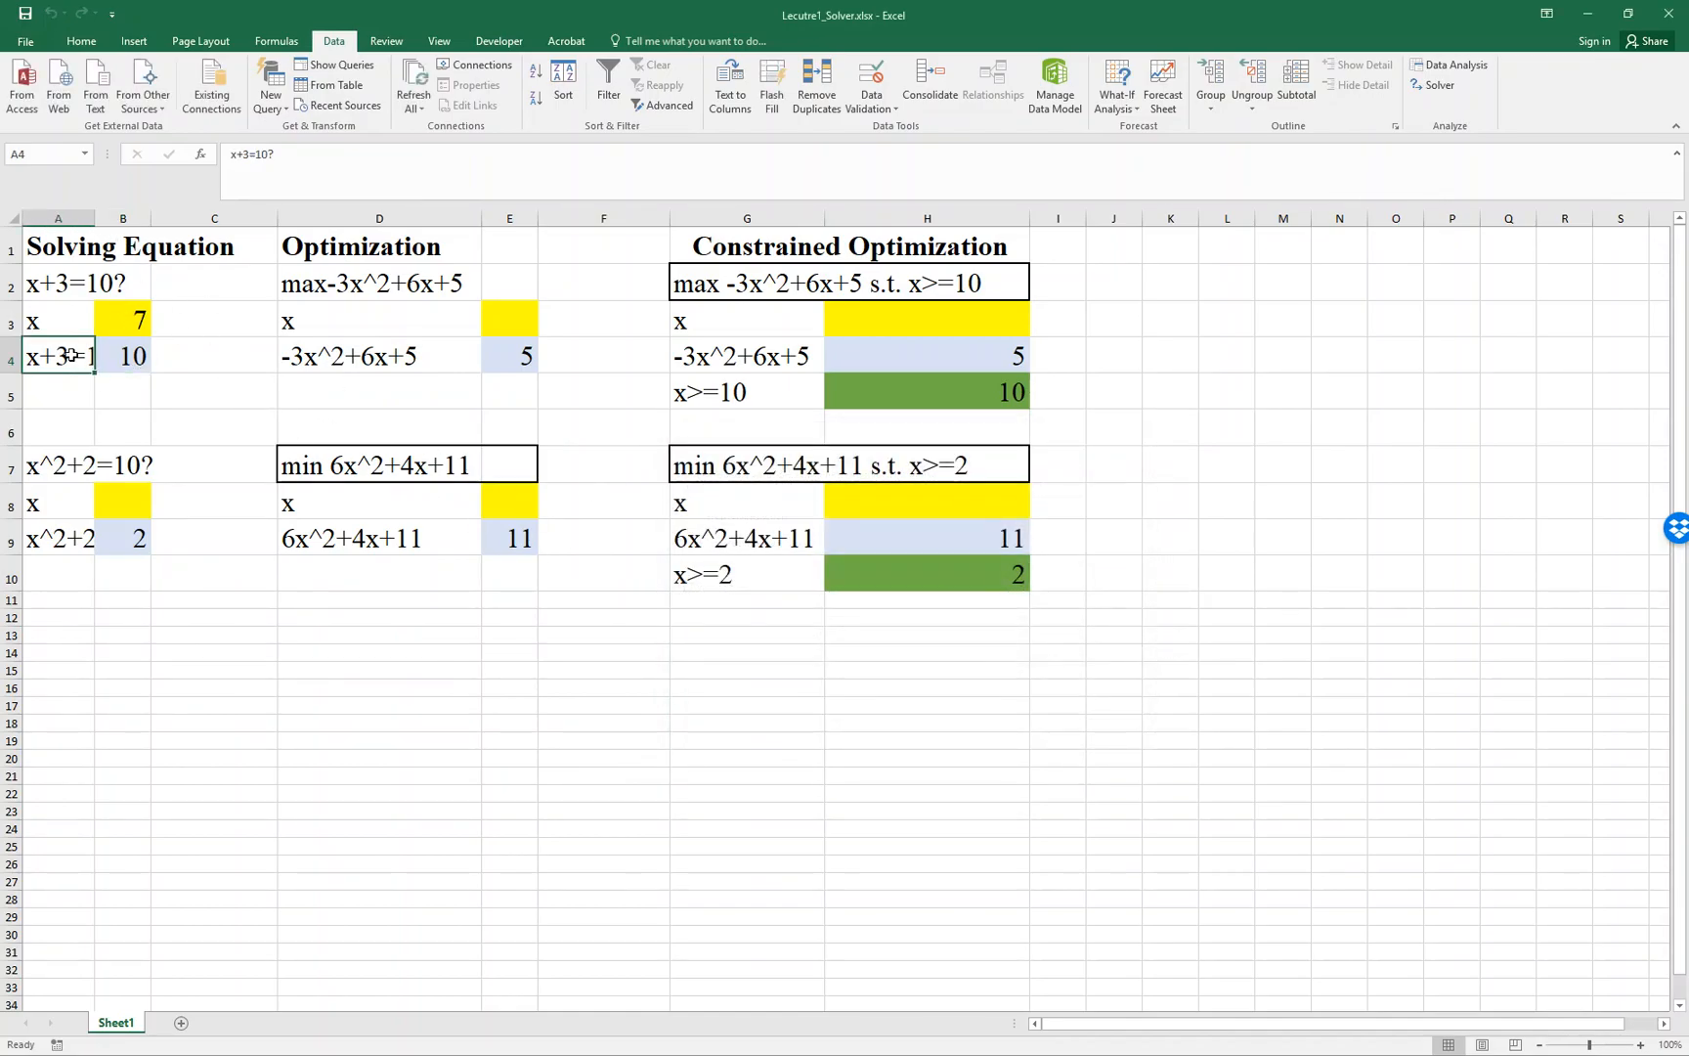
click(249, 154)
key(BackSpace)
text(2)
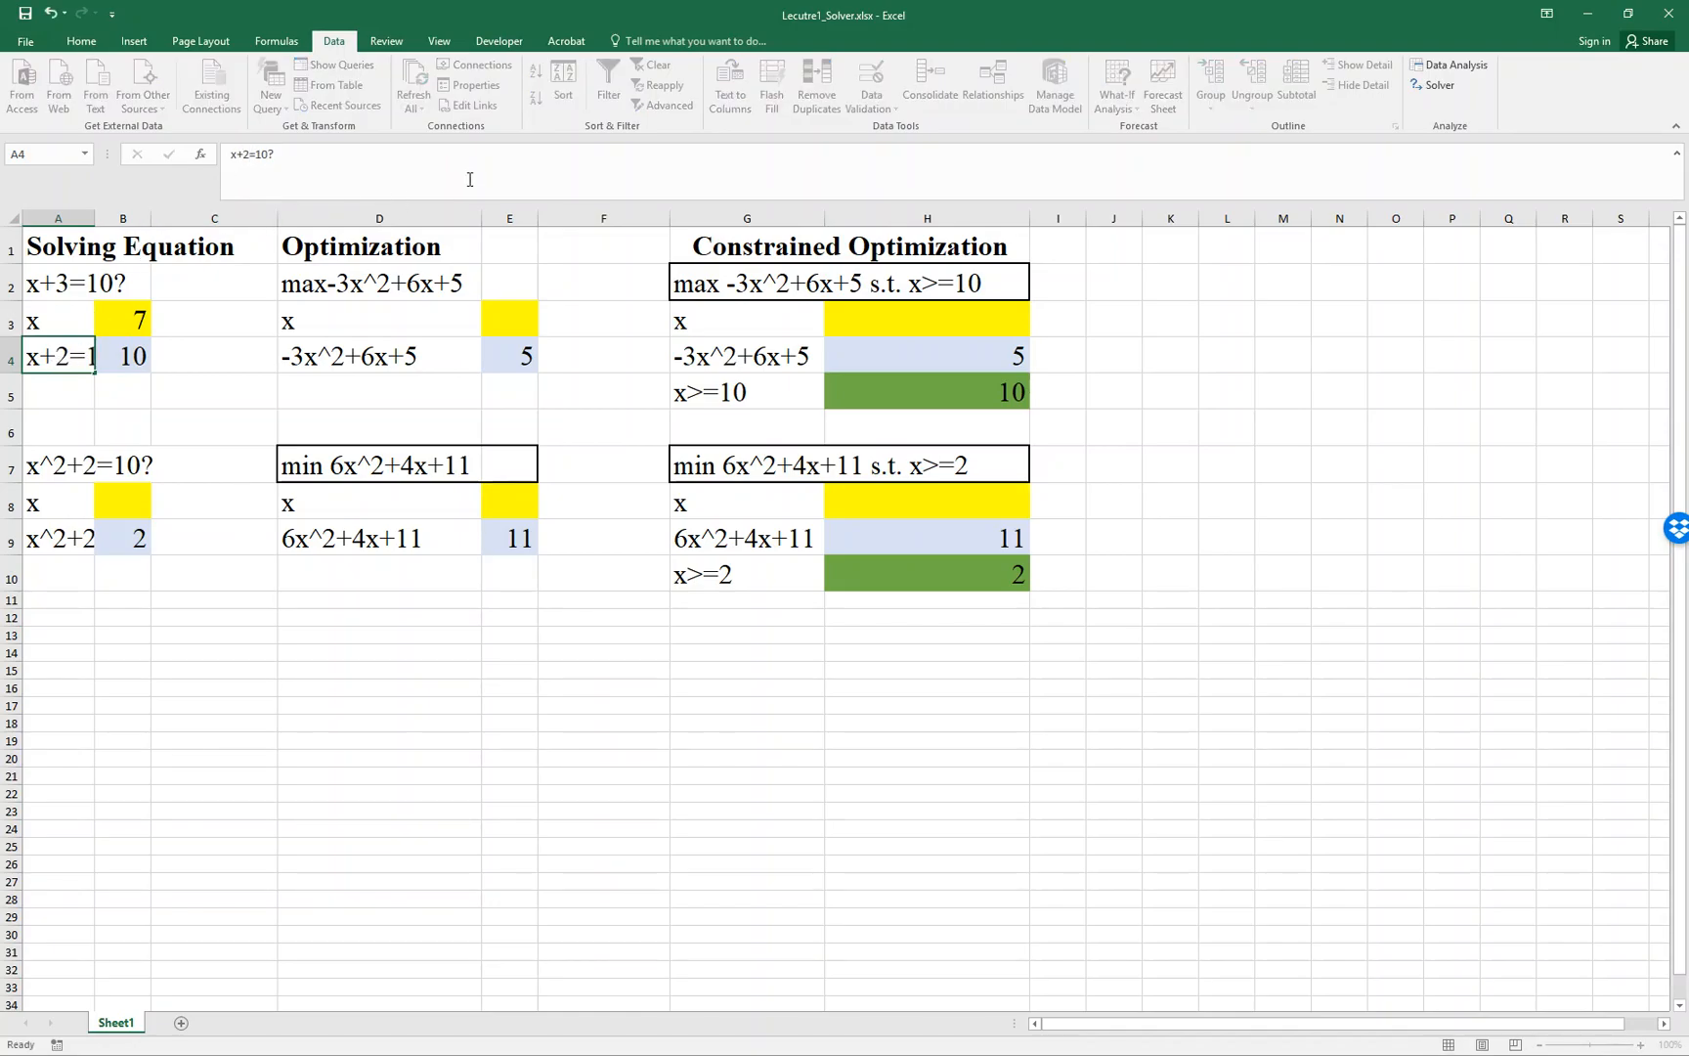
key(Return)
key(Up)
key(Up)
key(Up)
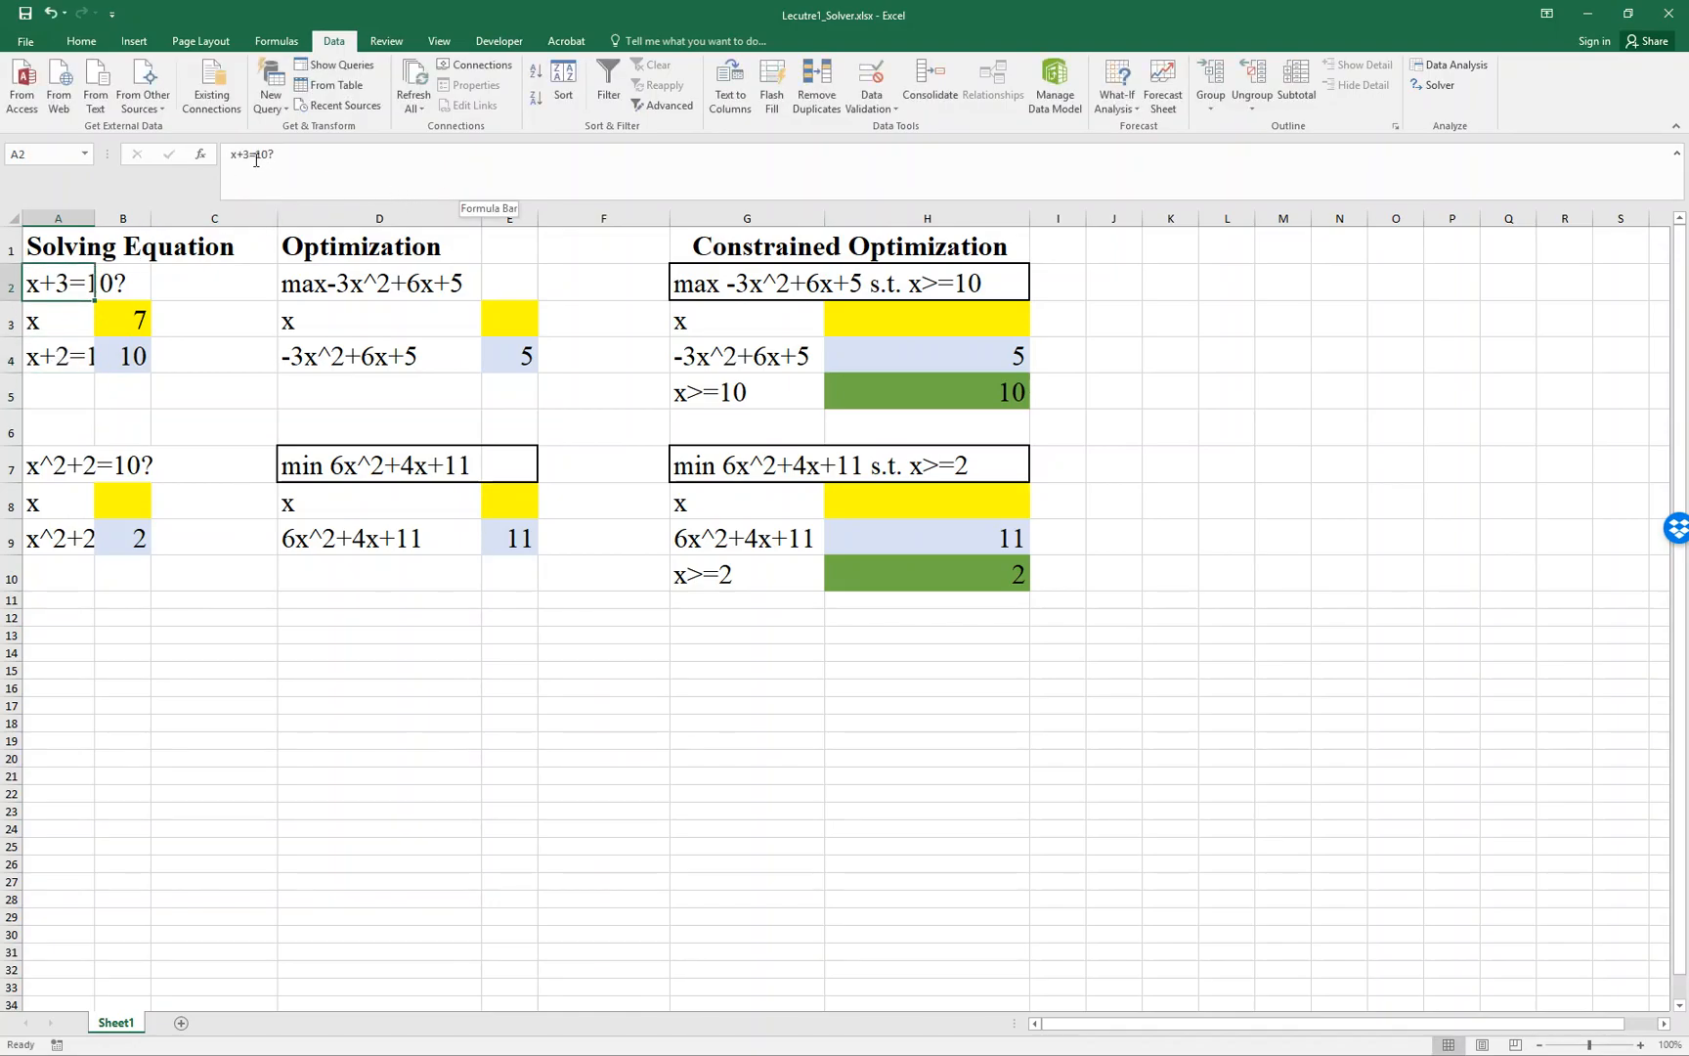
click(256, 156)
key(BackSpace)
text(2)
key(Return)
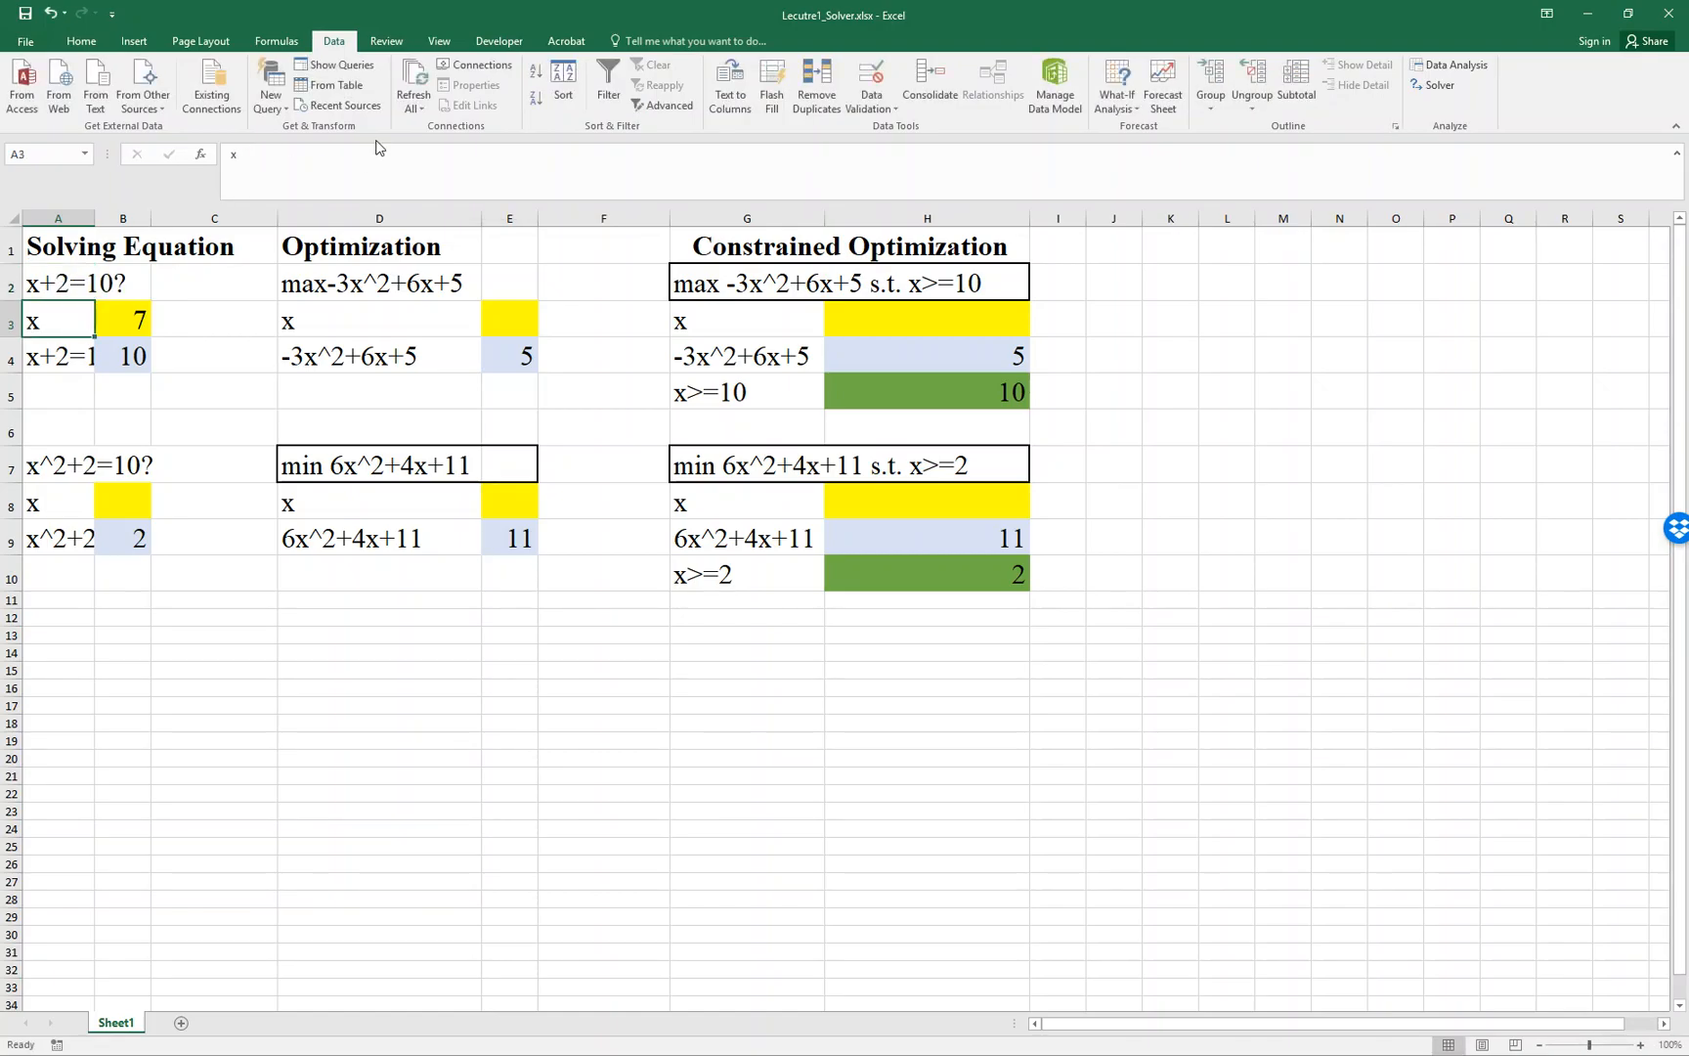
- Enter 8 as the x value in cell B3
key(Right)
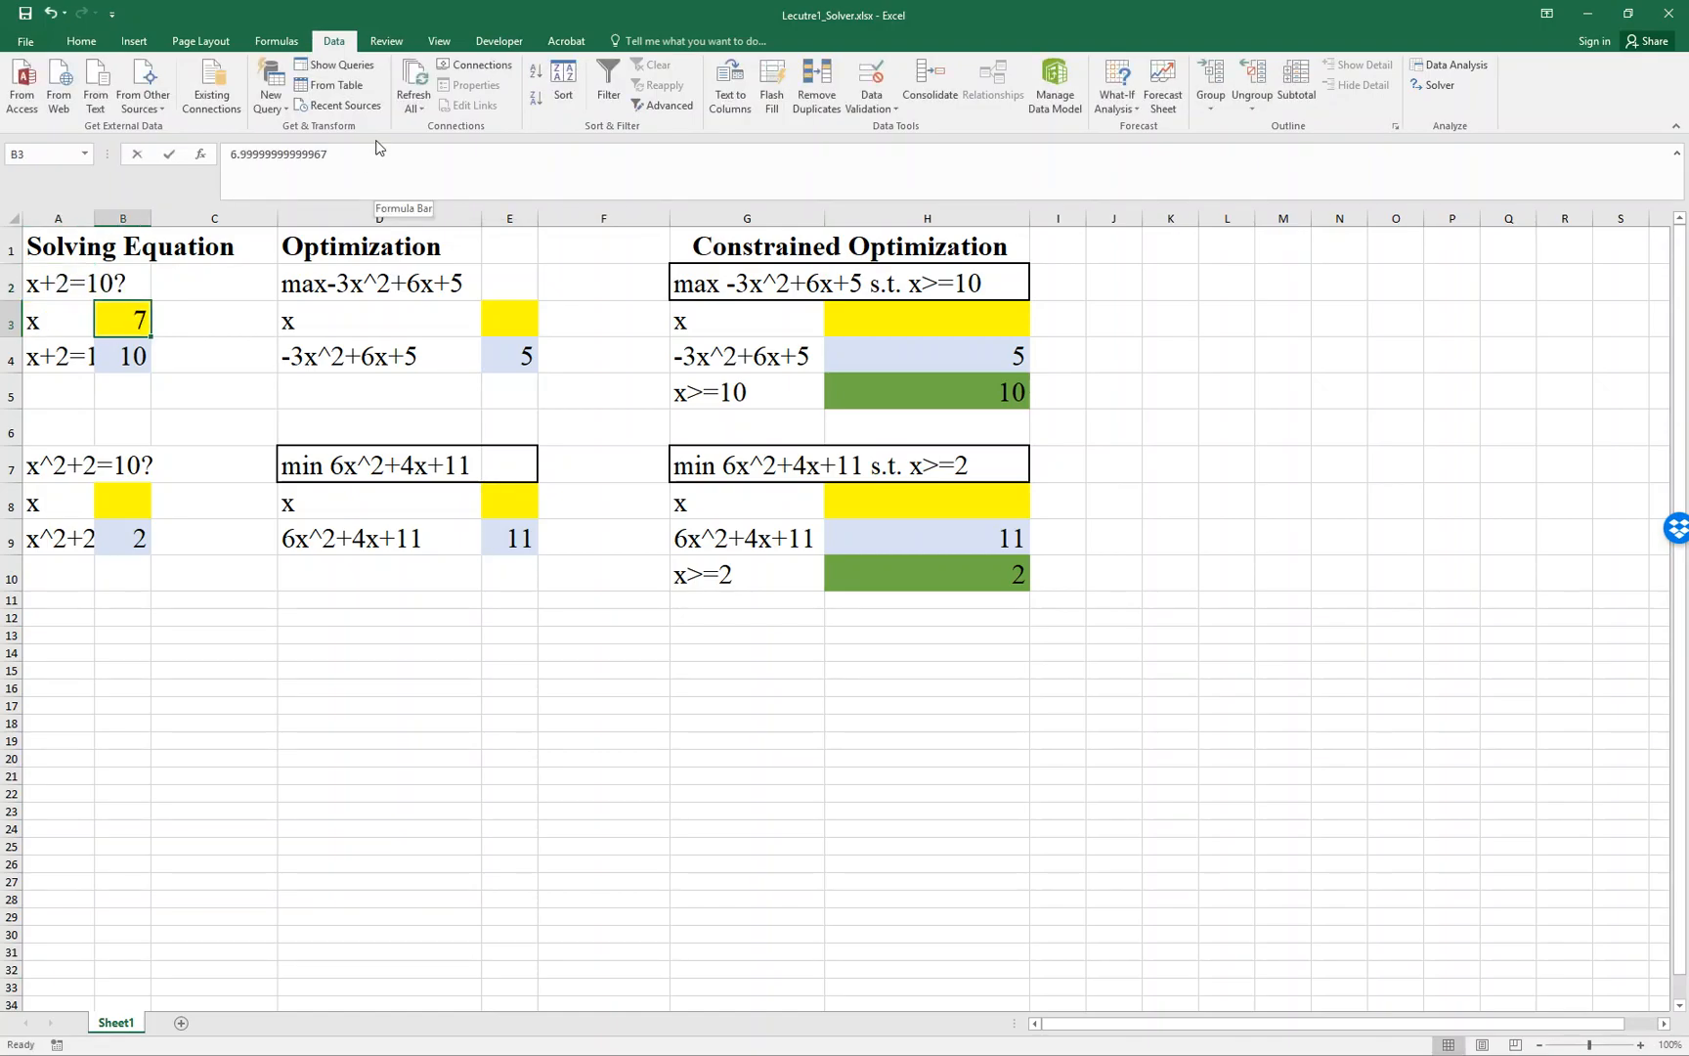
text(8)
key(Return)
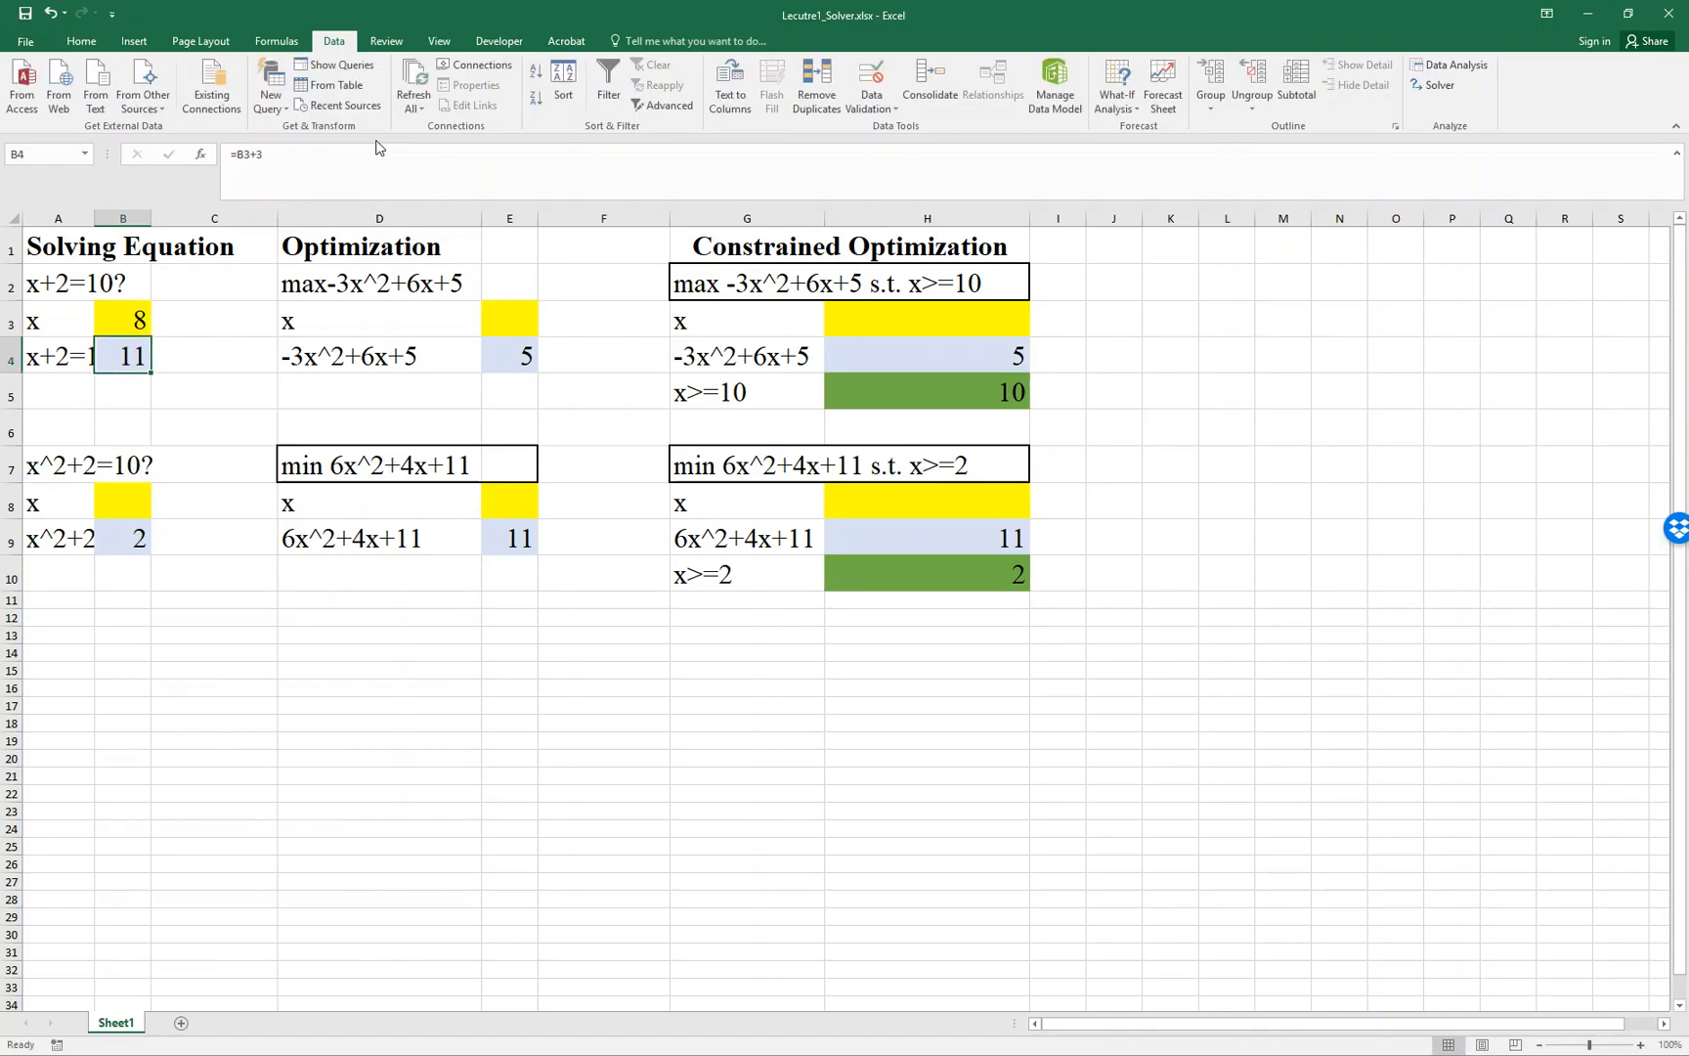
- Change the formula in B4 to =B3+2 and widen column A until its labels fit
key(Left)
key(Right)
click(382, 159)
key(BackSpace)
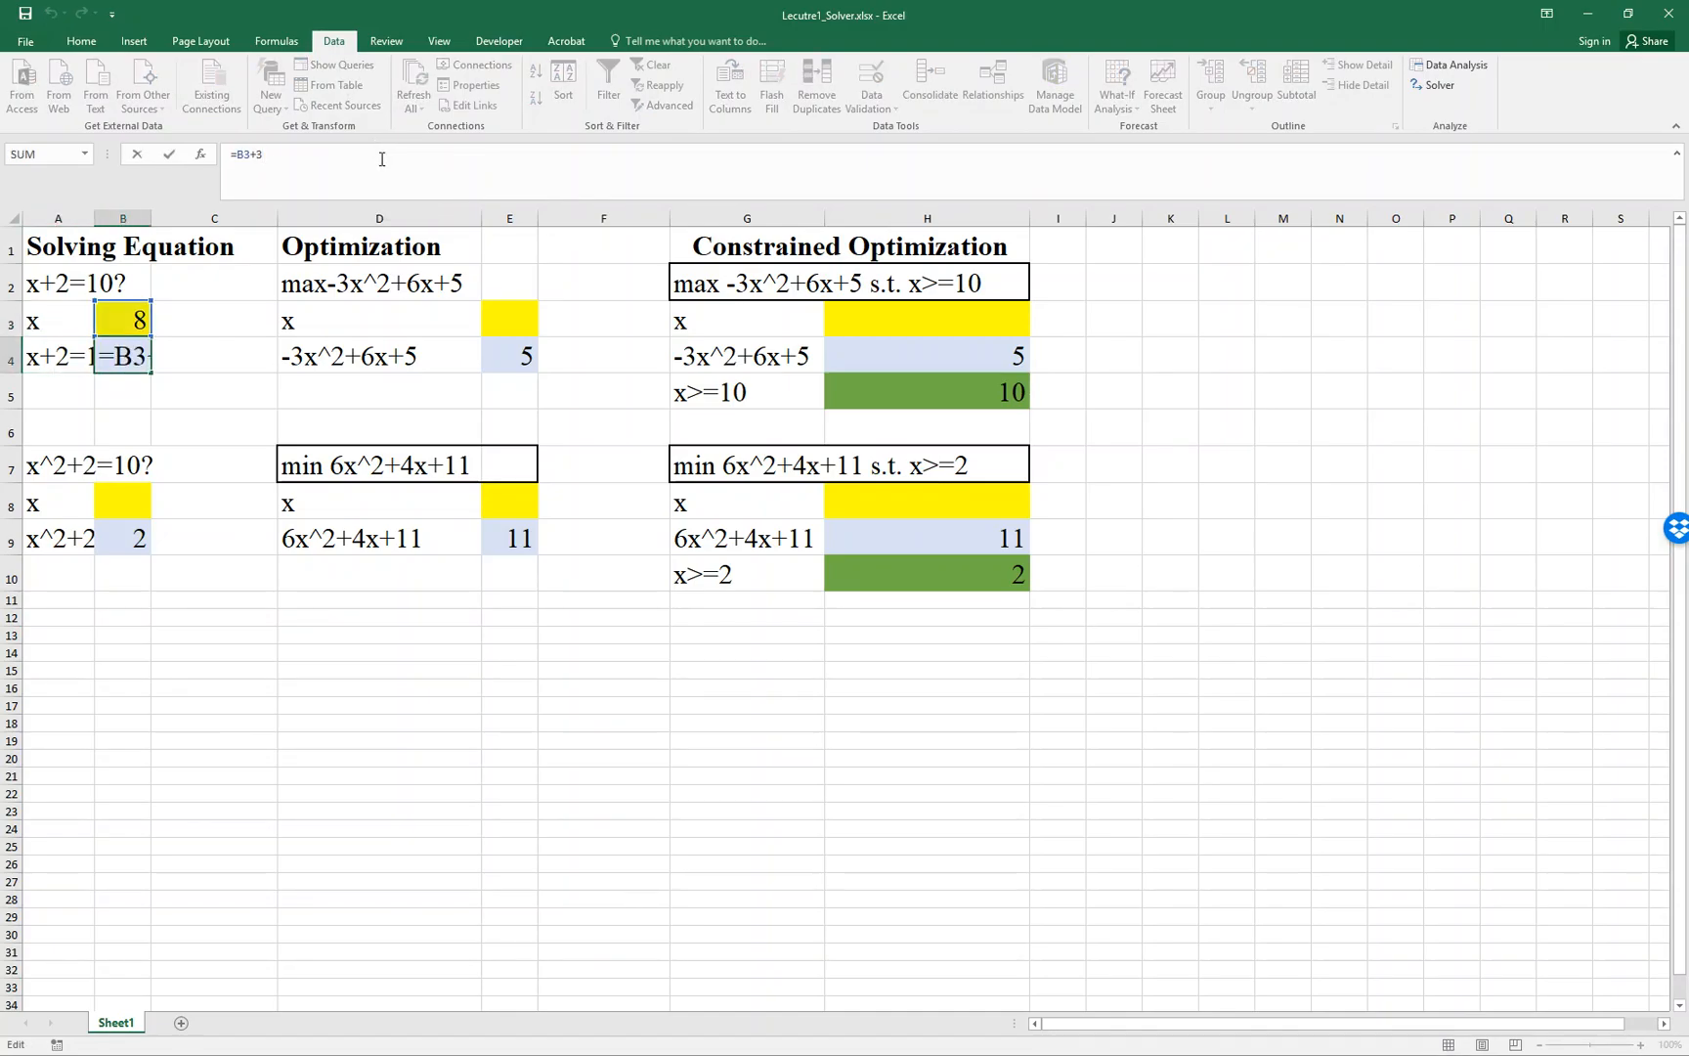
text(2)
key(Return)
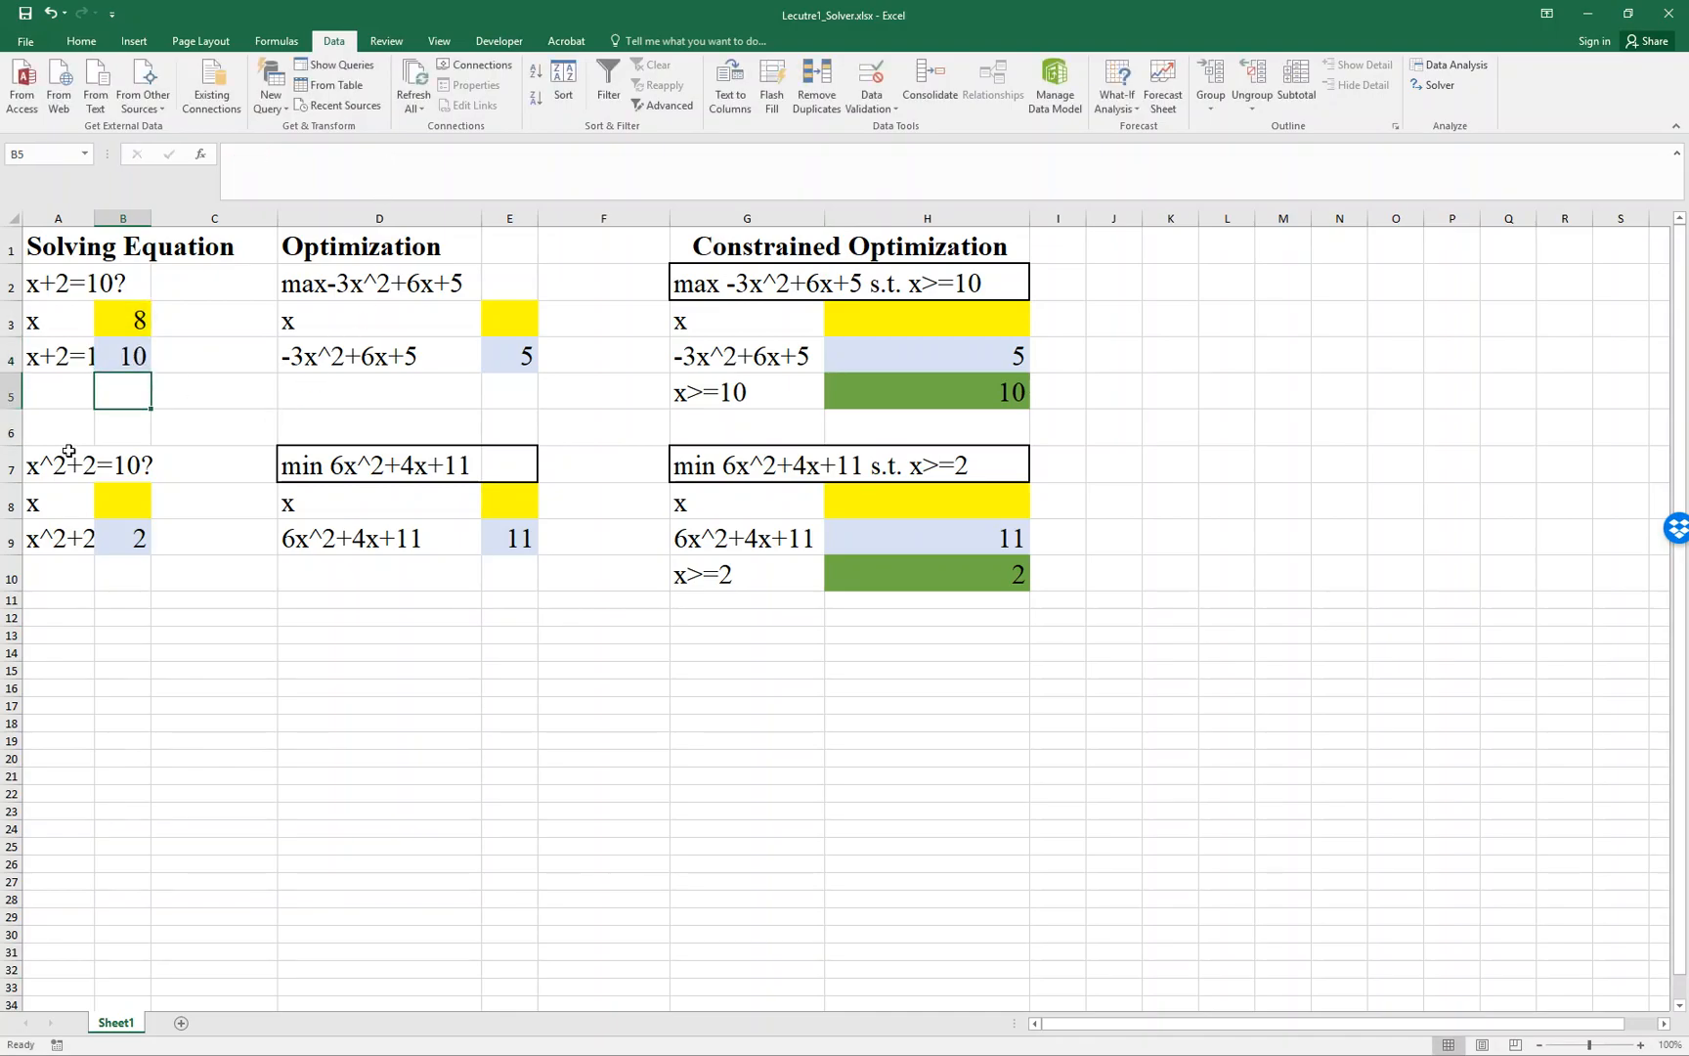
drag(97, 223, 137, 223)
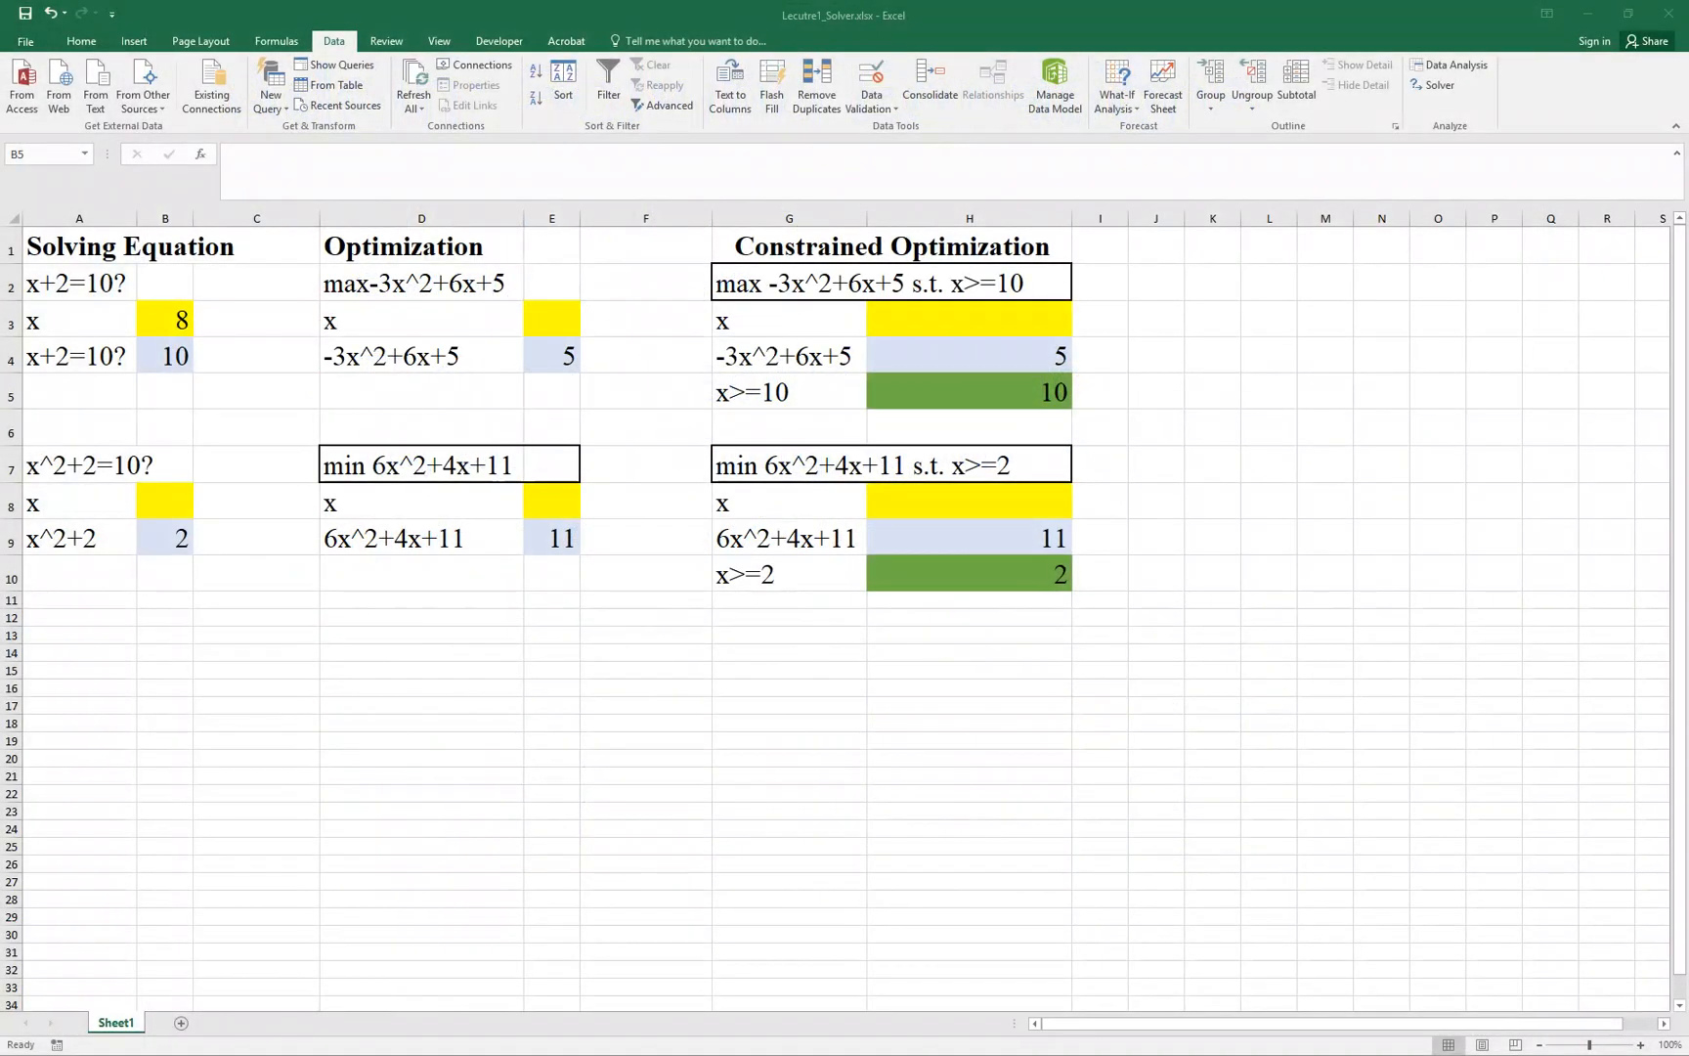
- Review the x^2+2=10 example's labels in column A and the formula behind B9
click(84, 471)
click(79, 503)
double_click(83, 539)
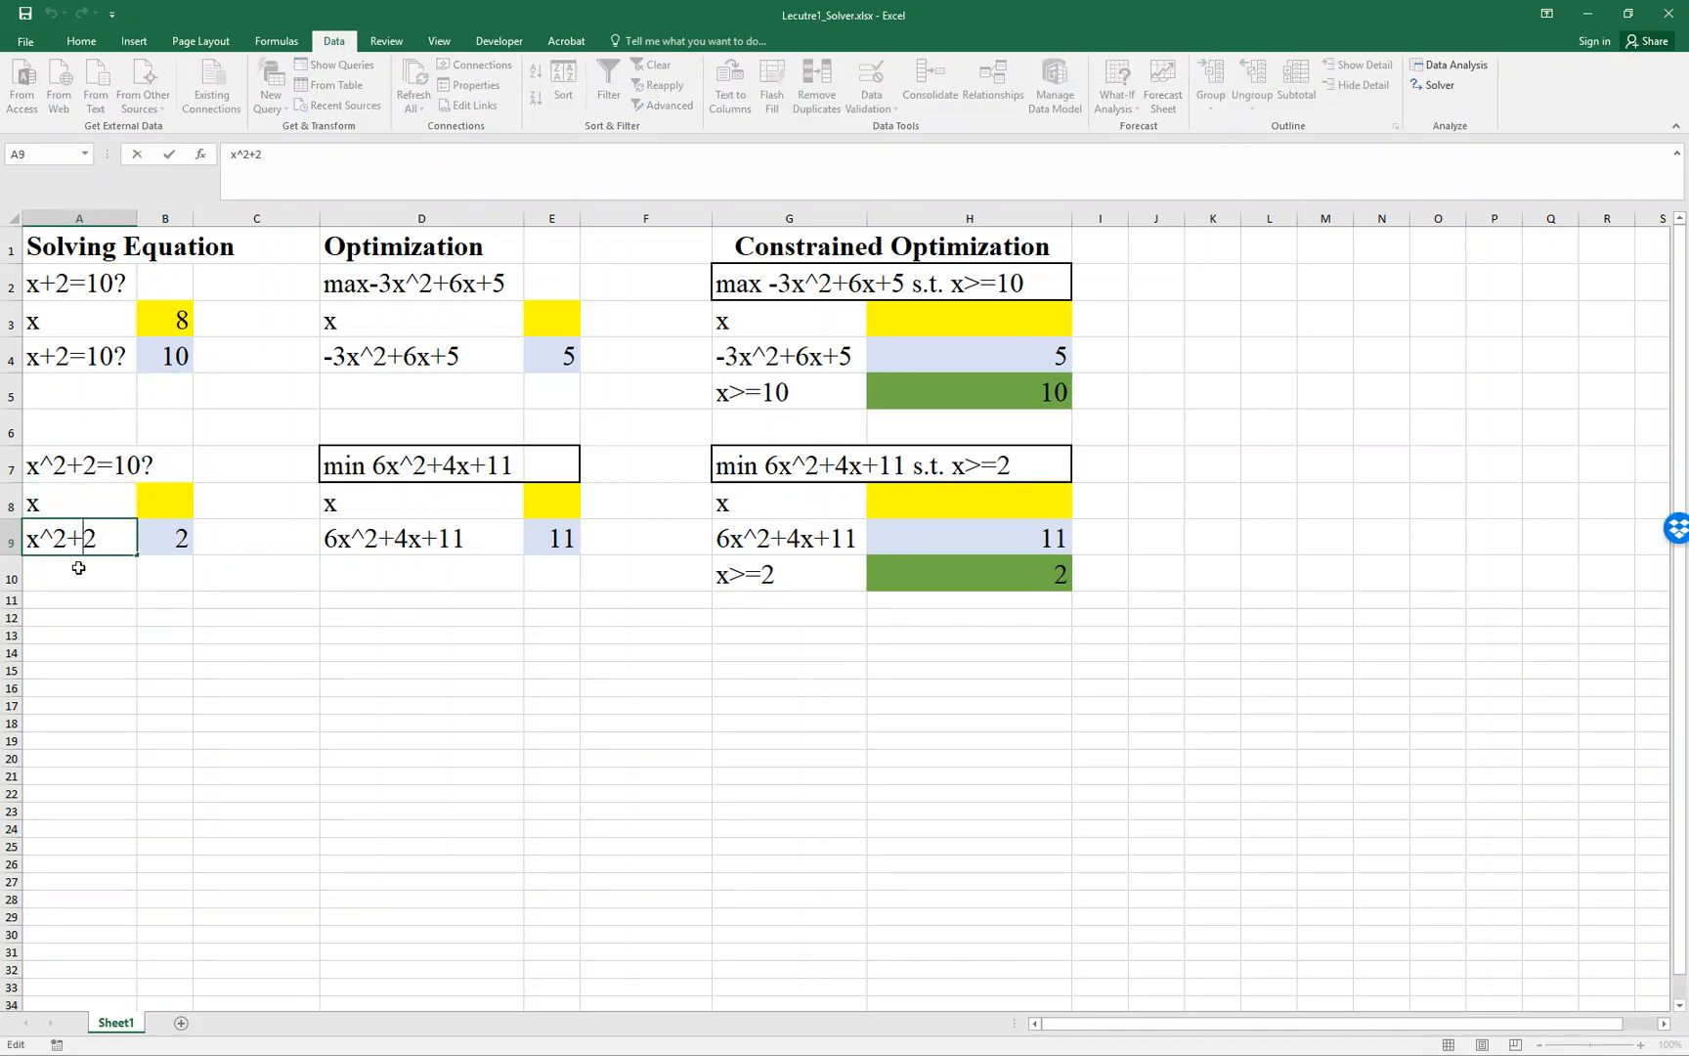
double_click(179, 532)
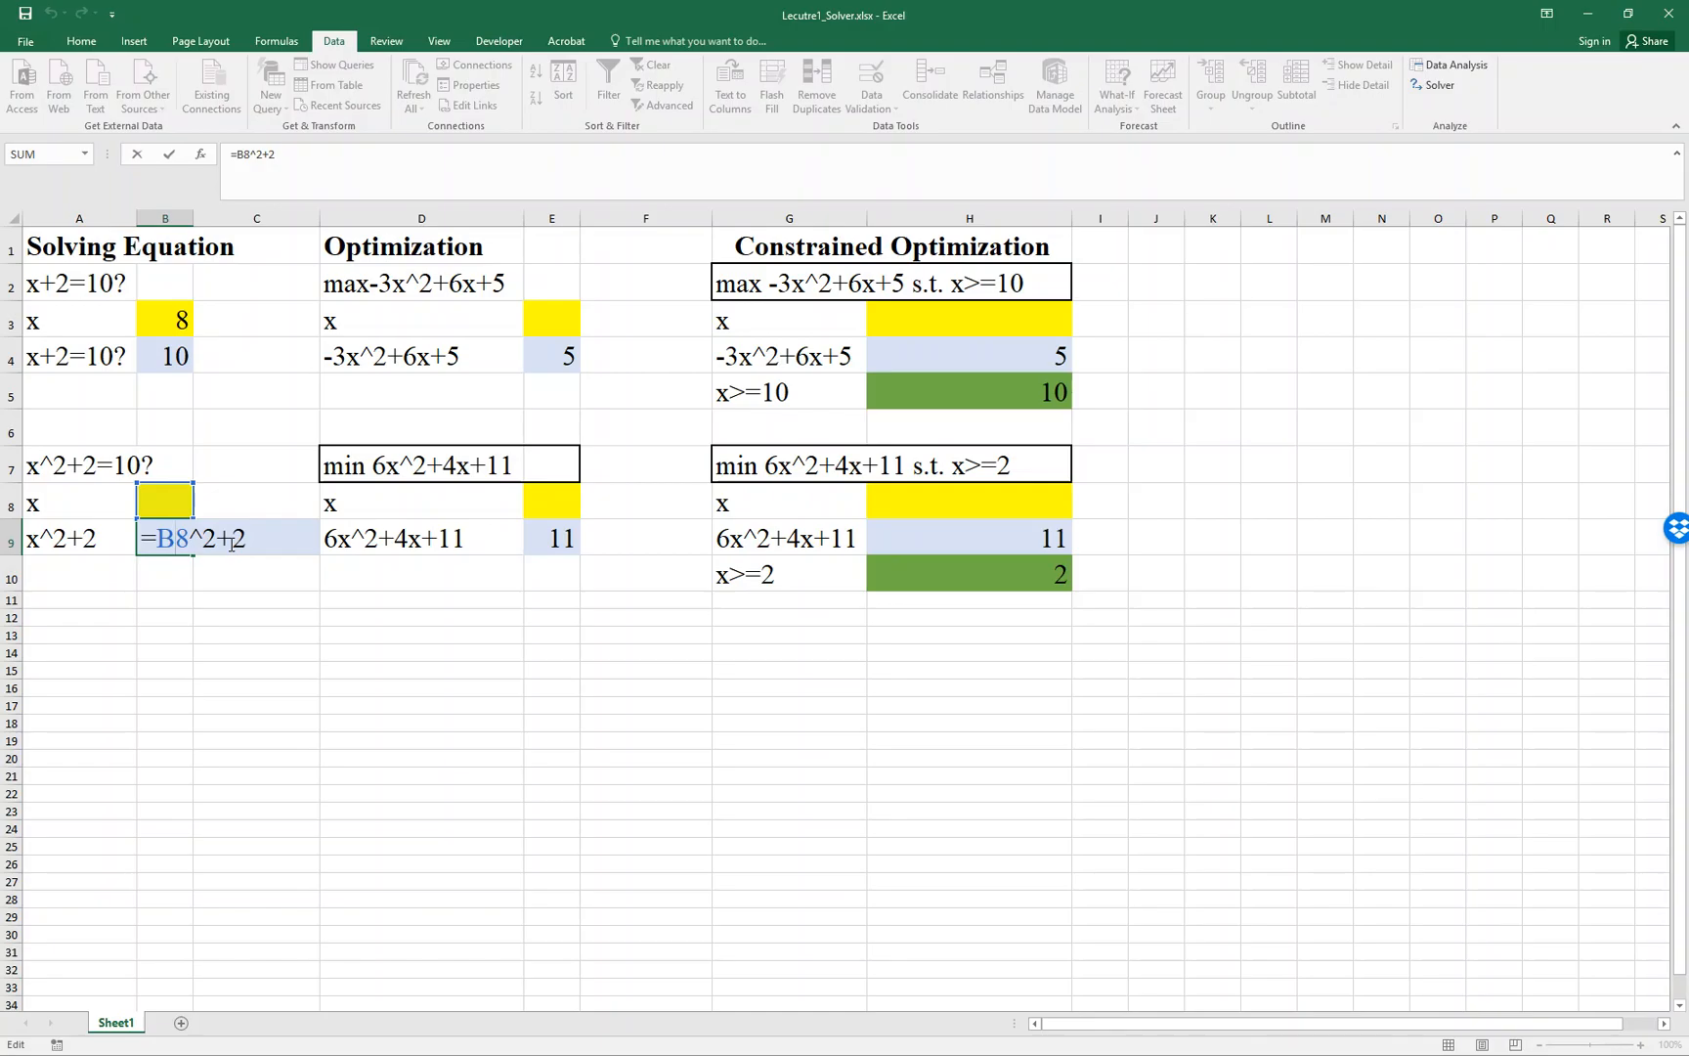
key(Escape)
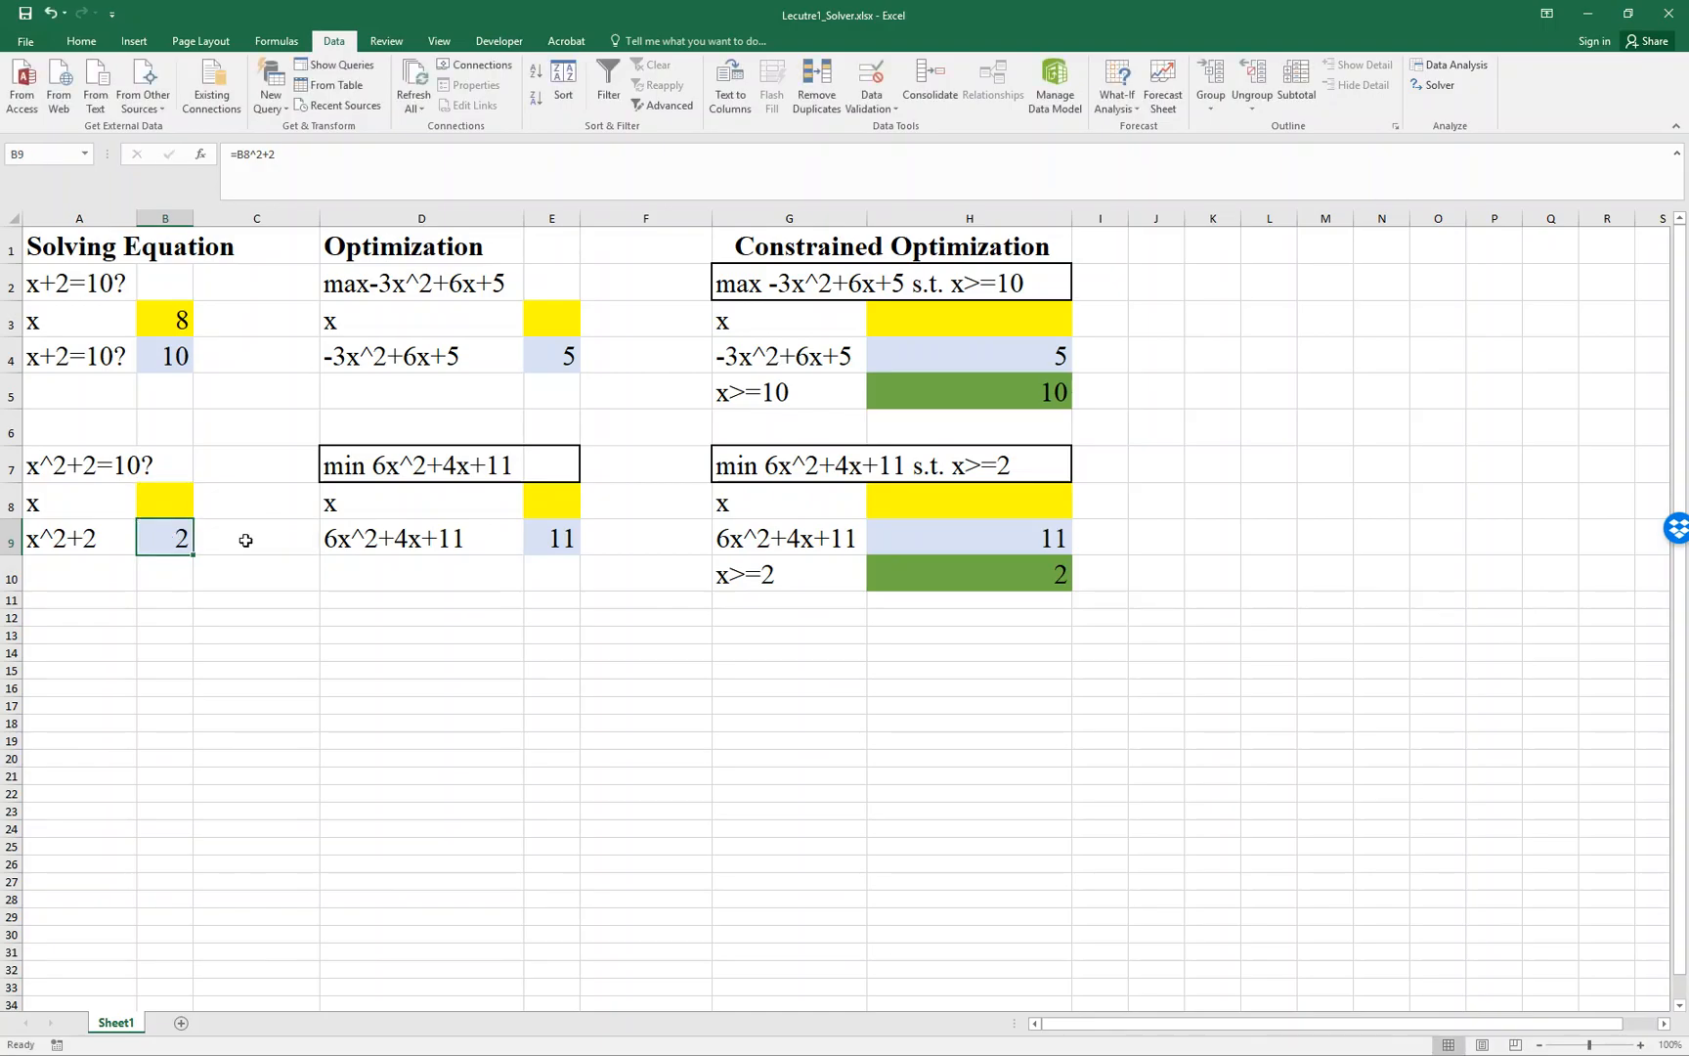
- Open Solver and set its objective to cell B9 for the x^2+2=10 equation
click(1433, 86)
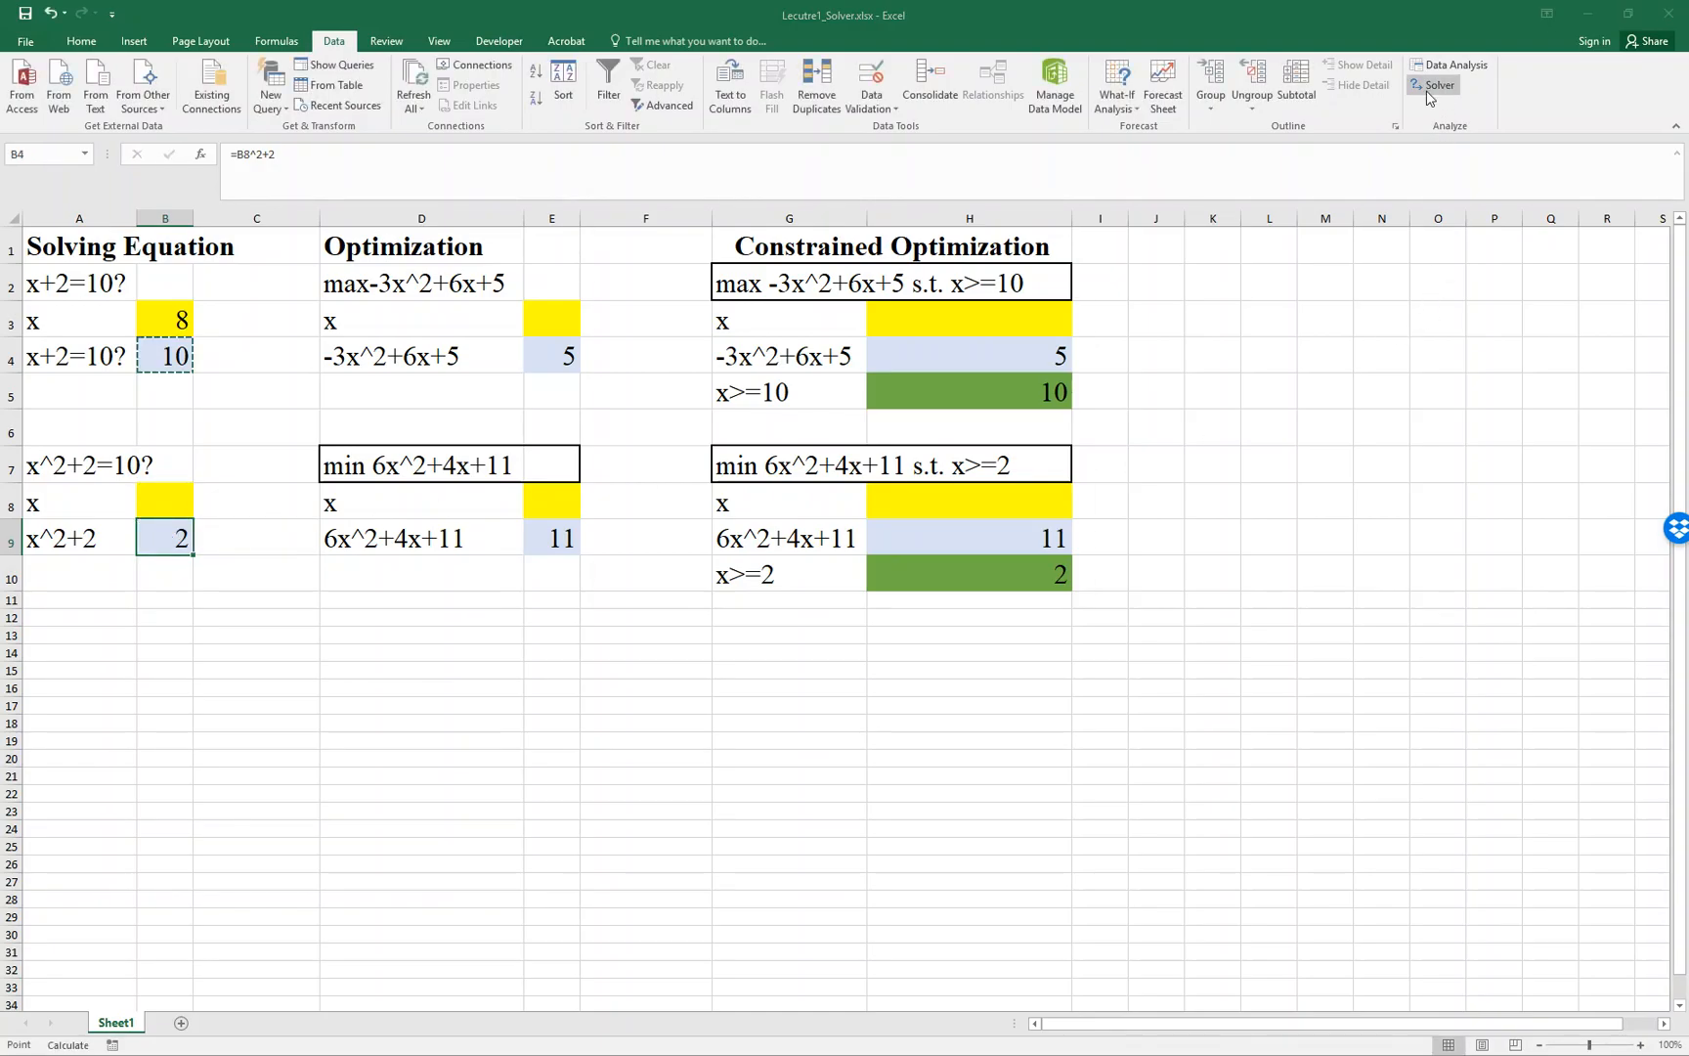
click(1058, 159)
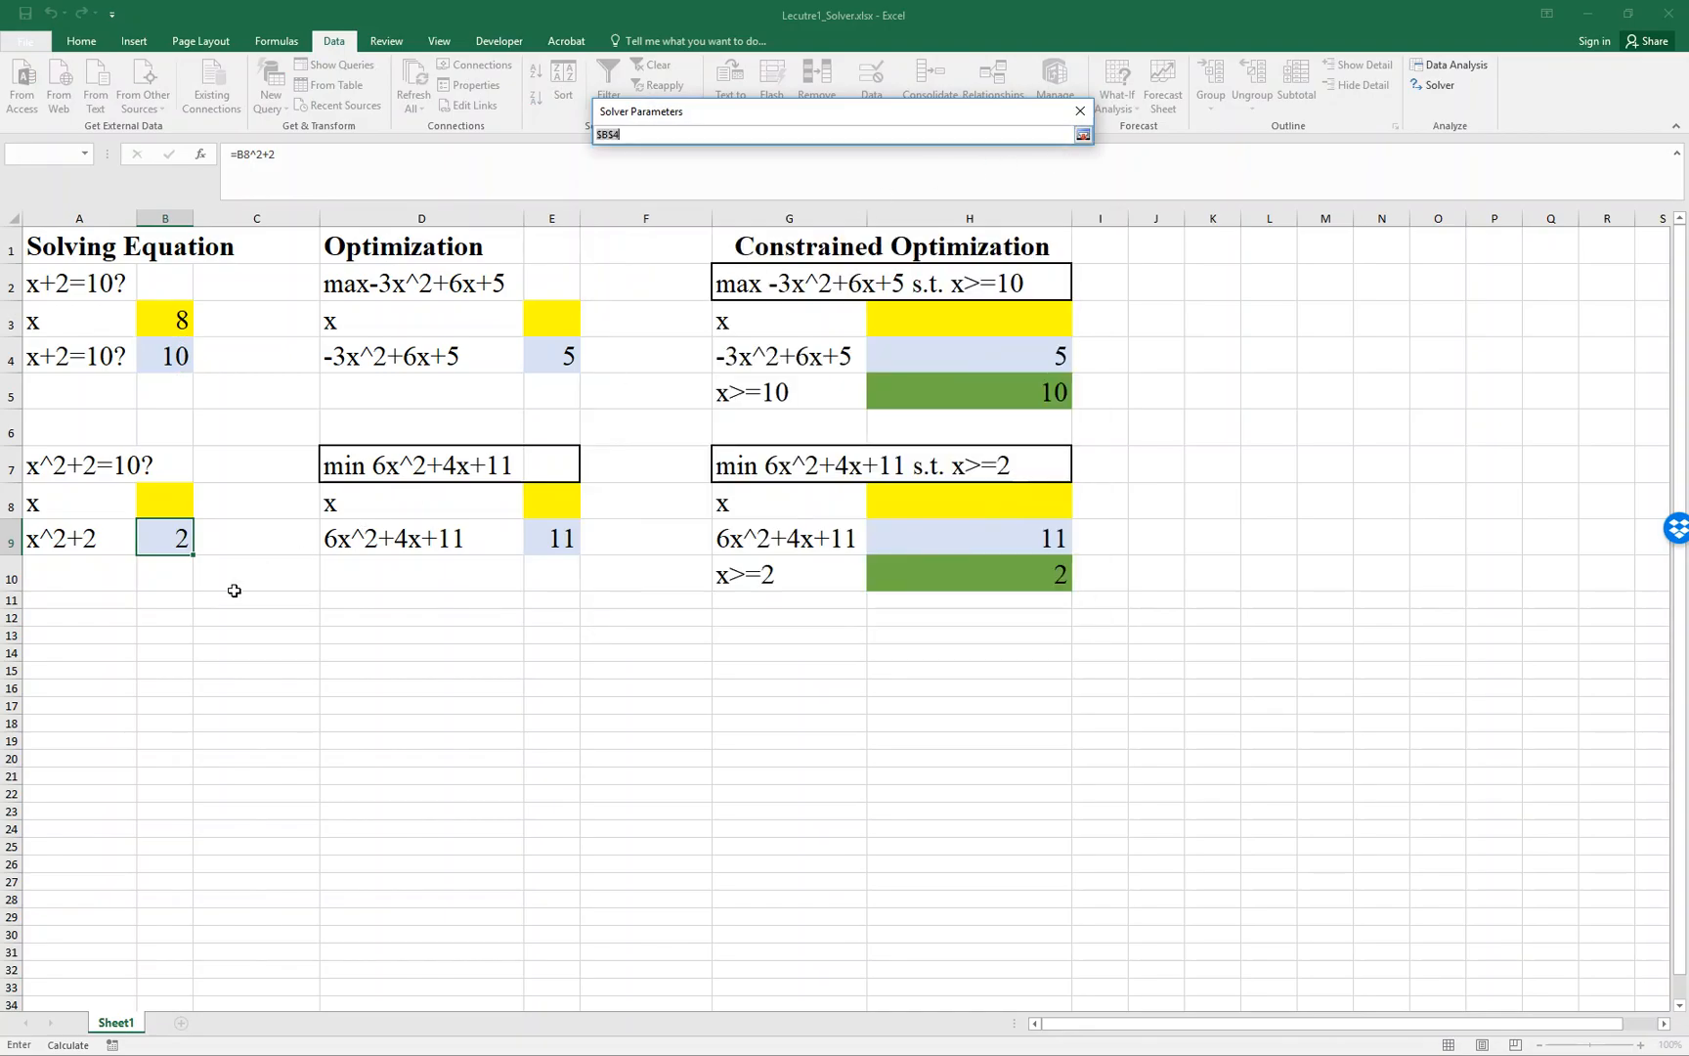
click(162, 539)
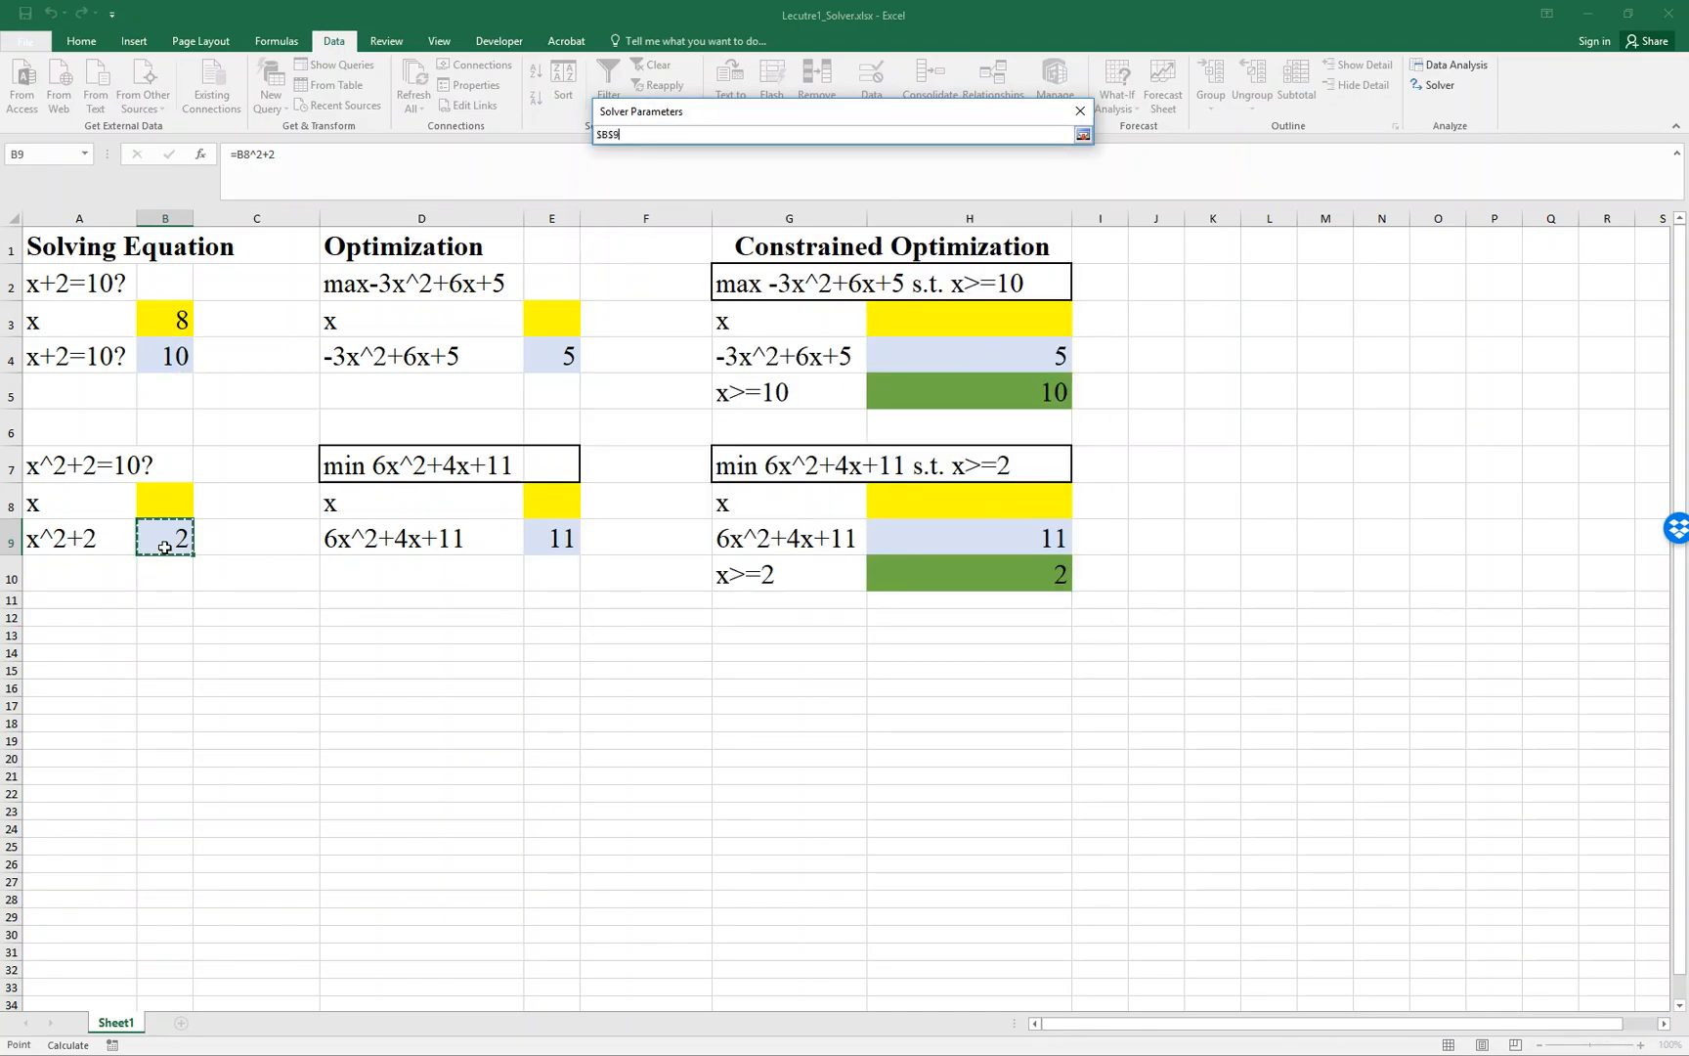
click(1083, 135)
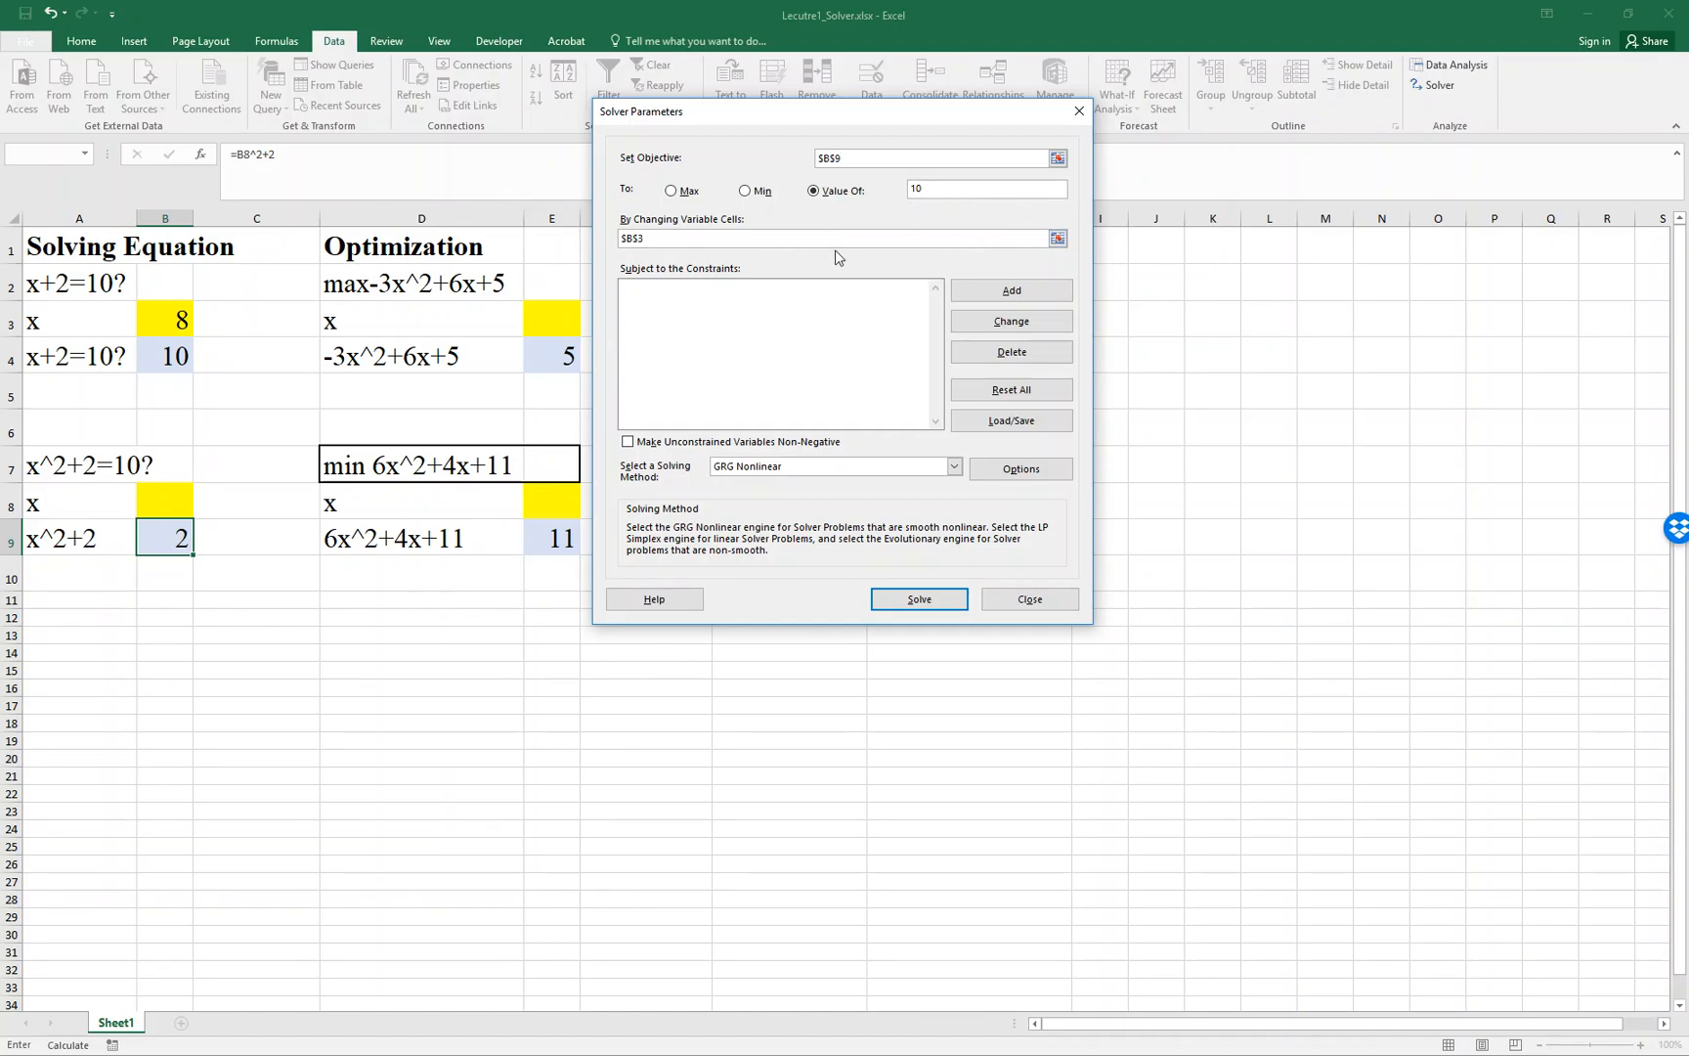
- Set B8 as Solver's changing variable cell, solve the x^2+2=10 equation, and keep the solution
click(1056, 238)
click(180, 498)
click(1083, 134)
click(881, 593)
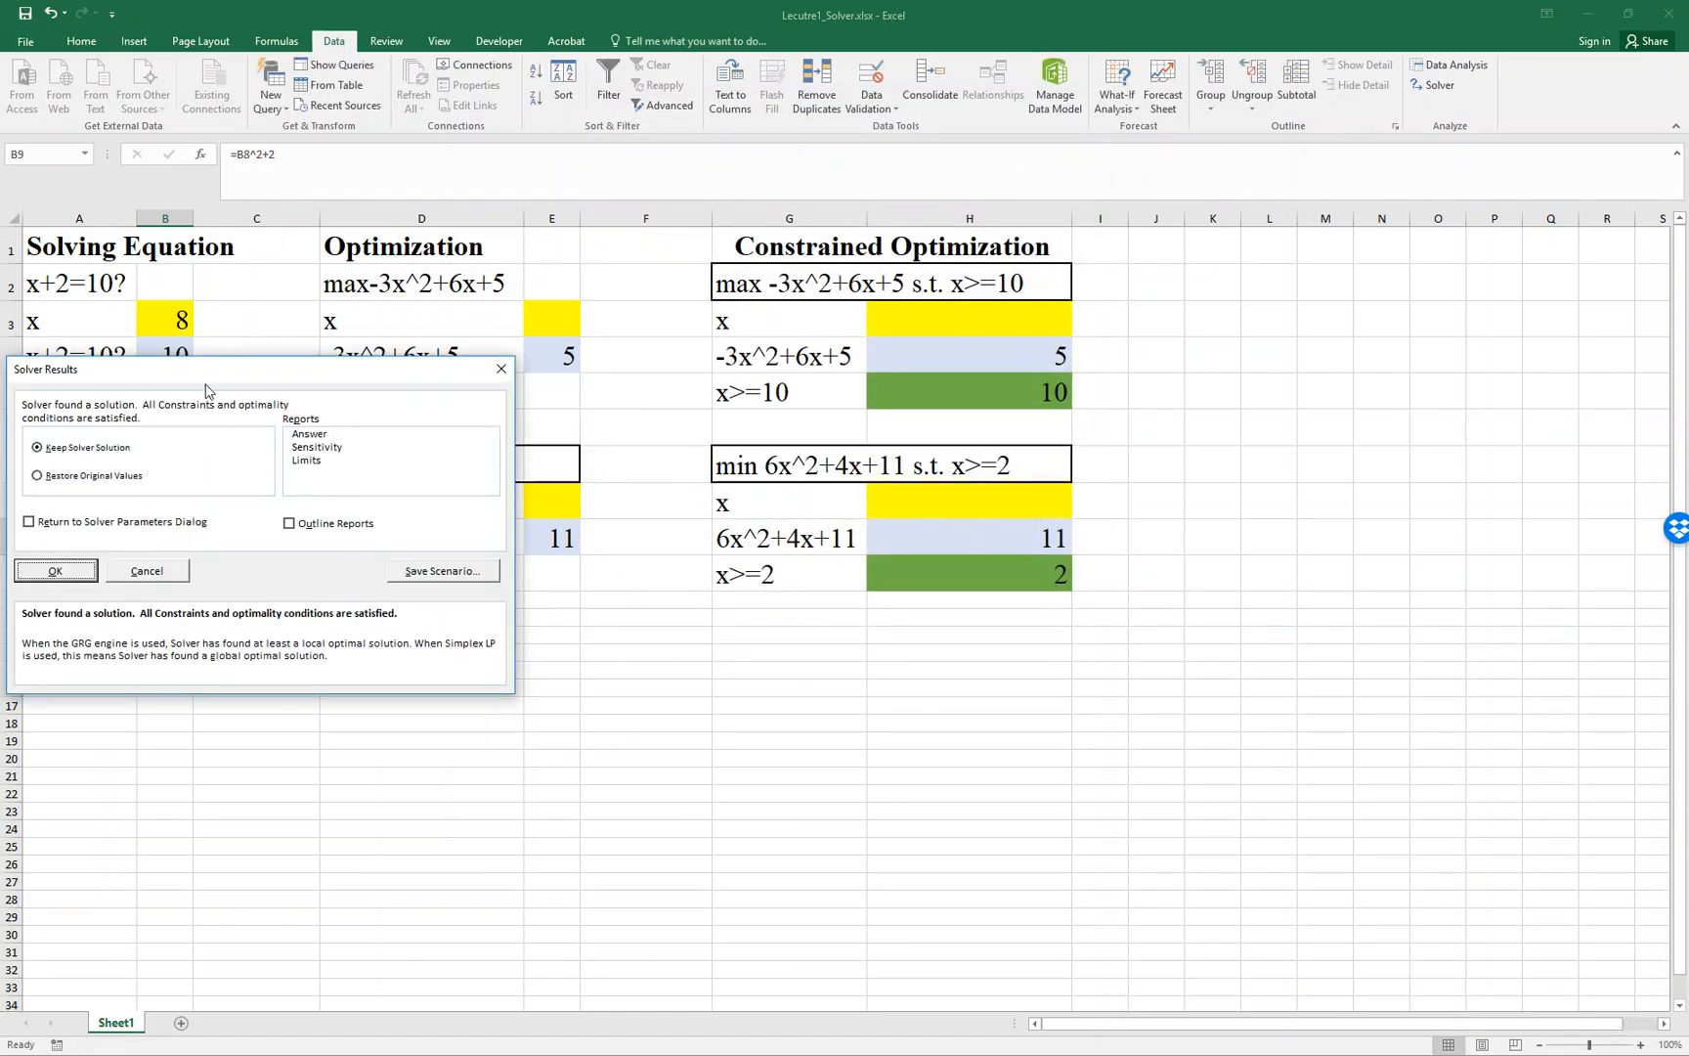
drag(213, 383, 941, 450)
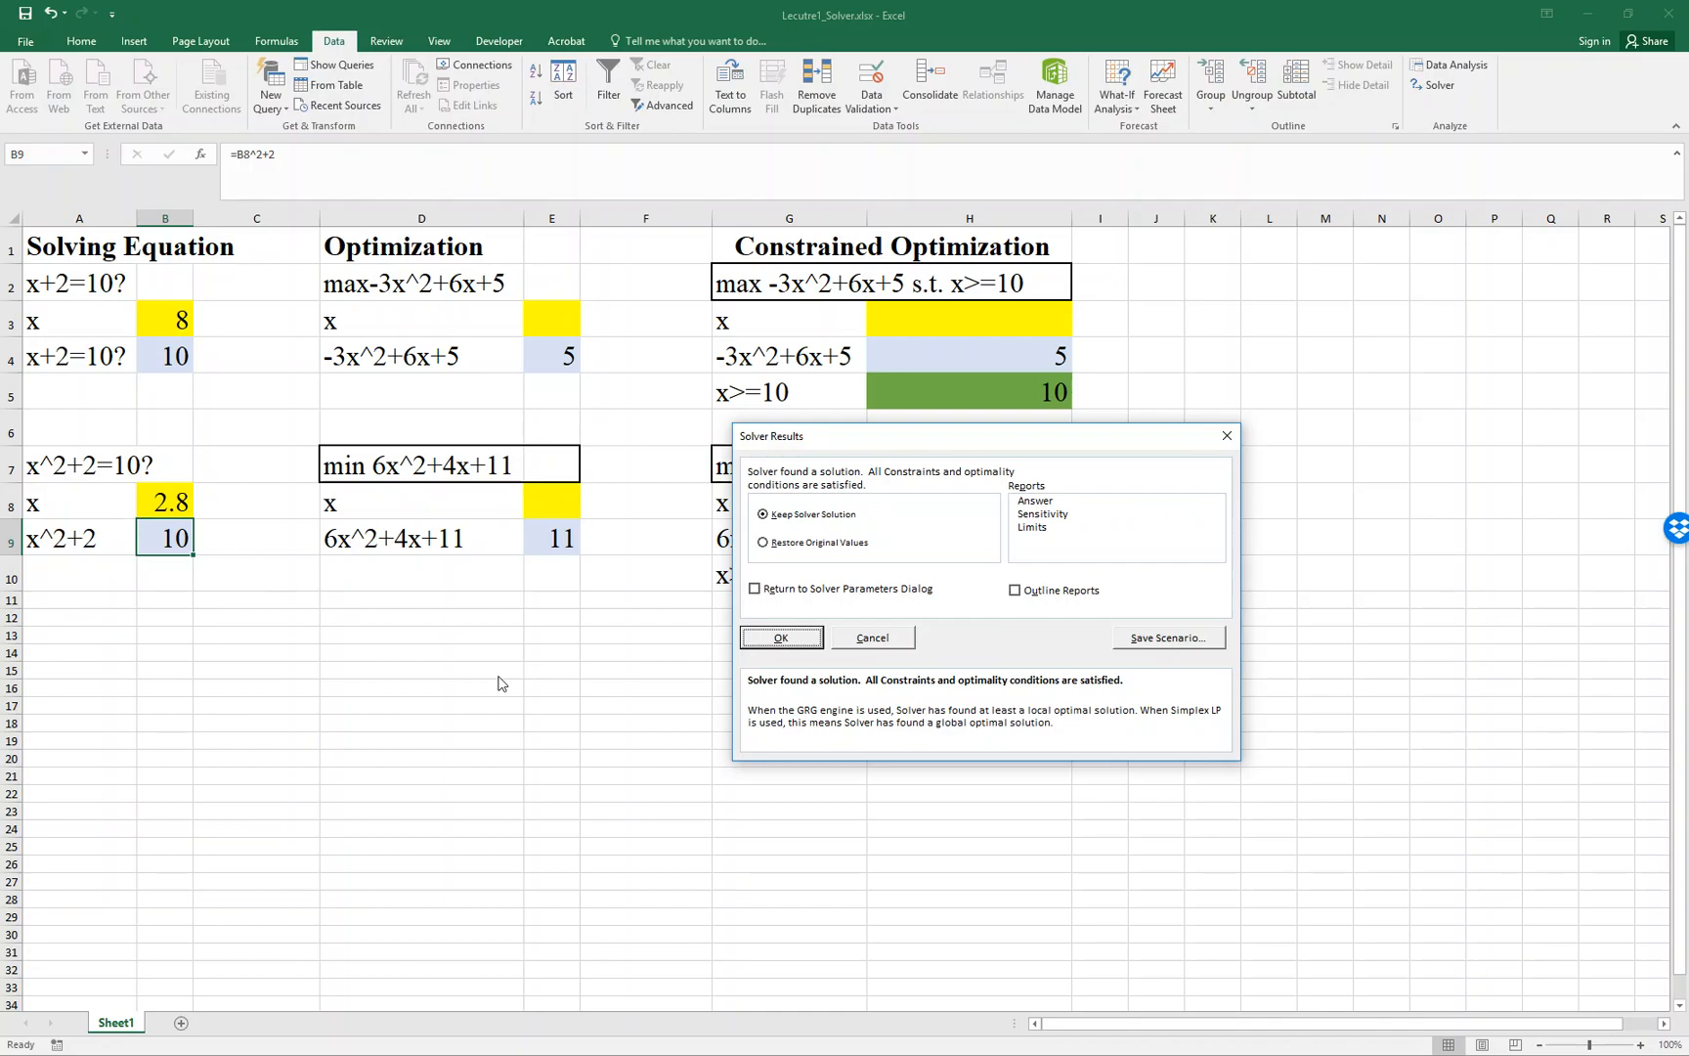
click(781, 637)
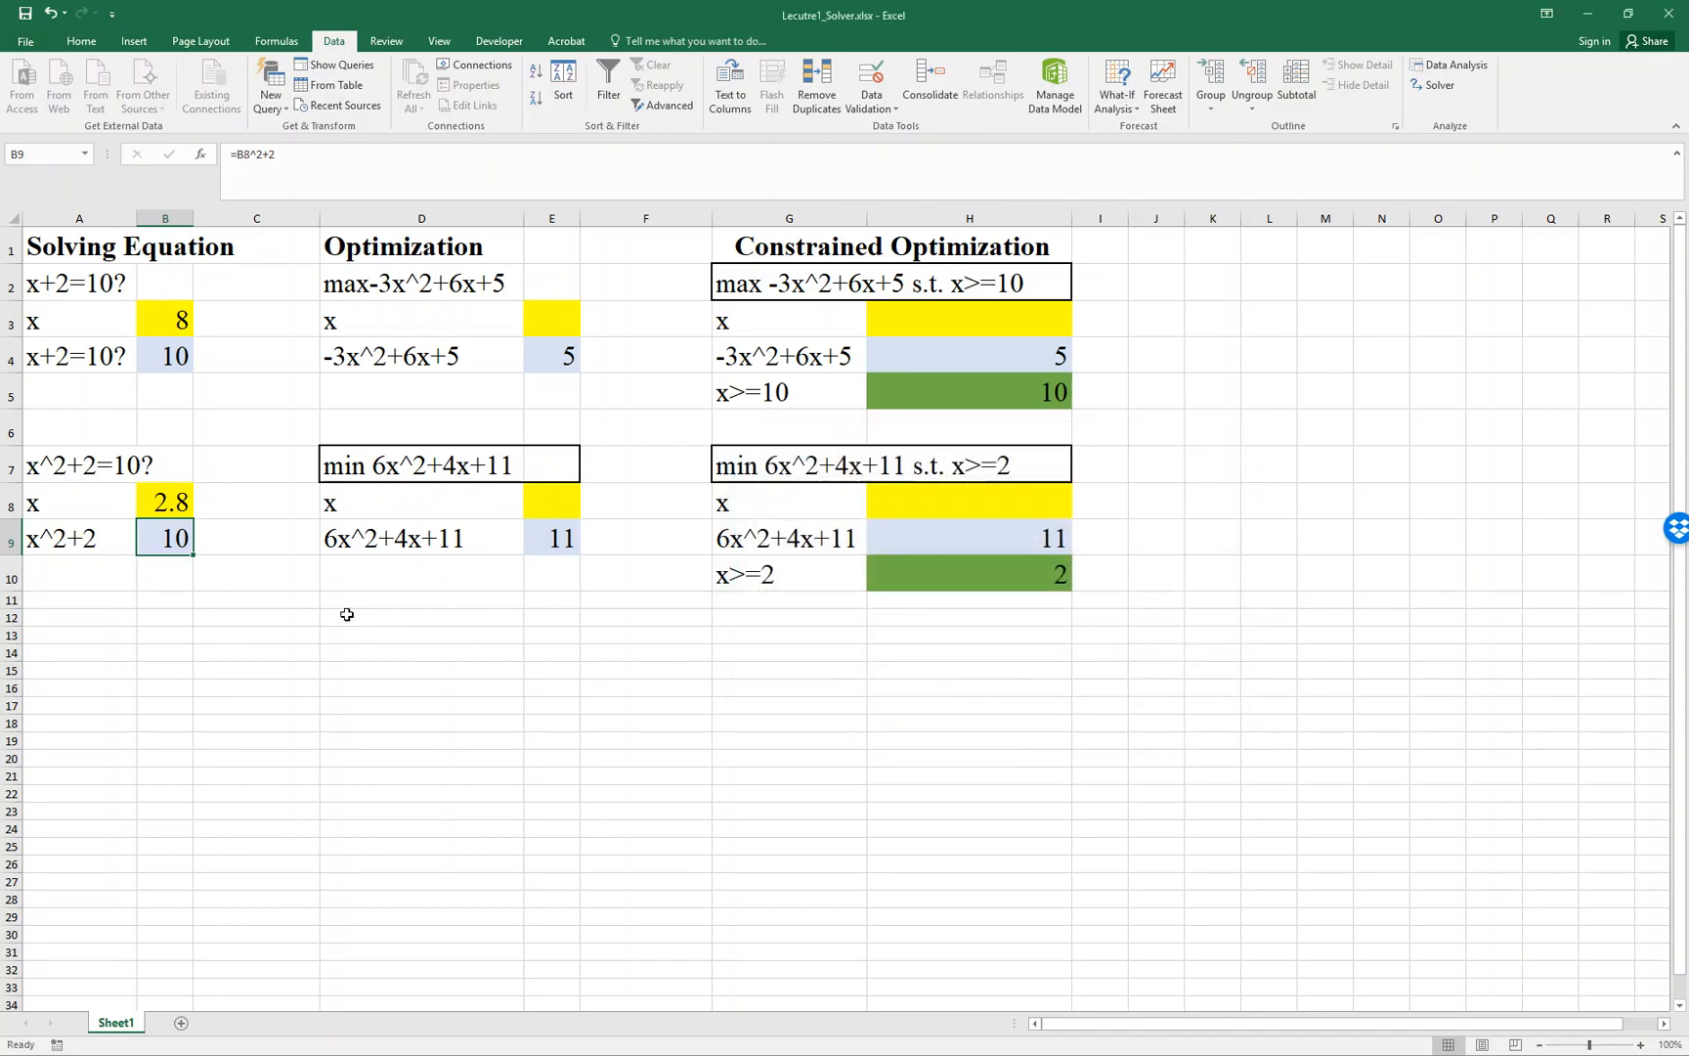
- Enter -2 in cell B8 as the starting x value for x^2+2=10
click(181, 503)
double_click(181, 503)
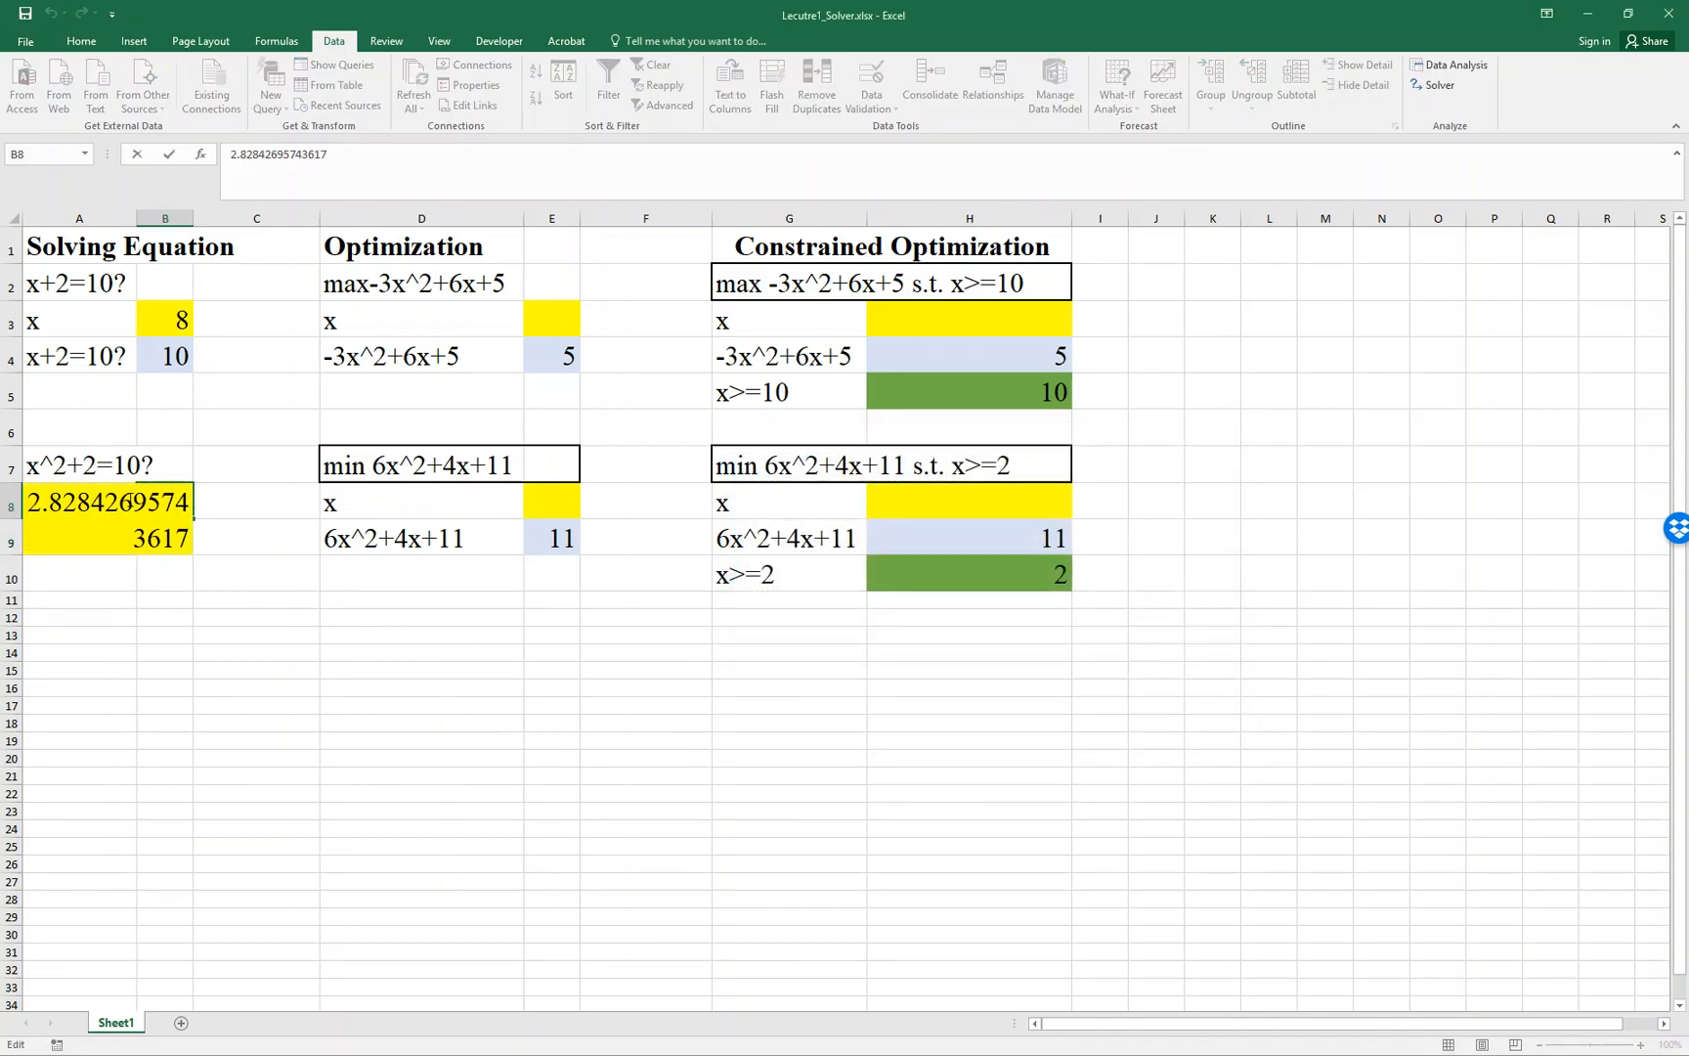
double_click(106, 515)
text(2)
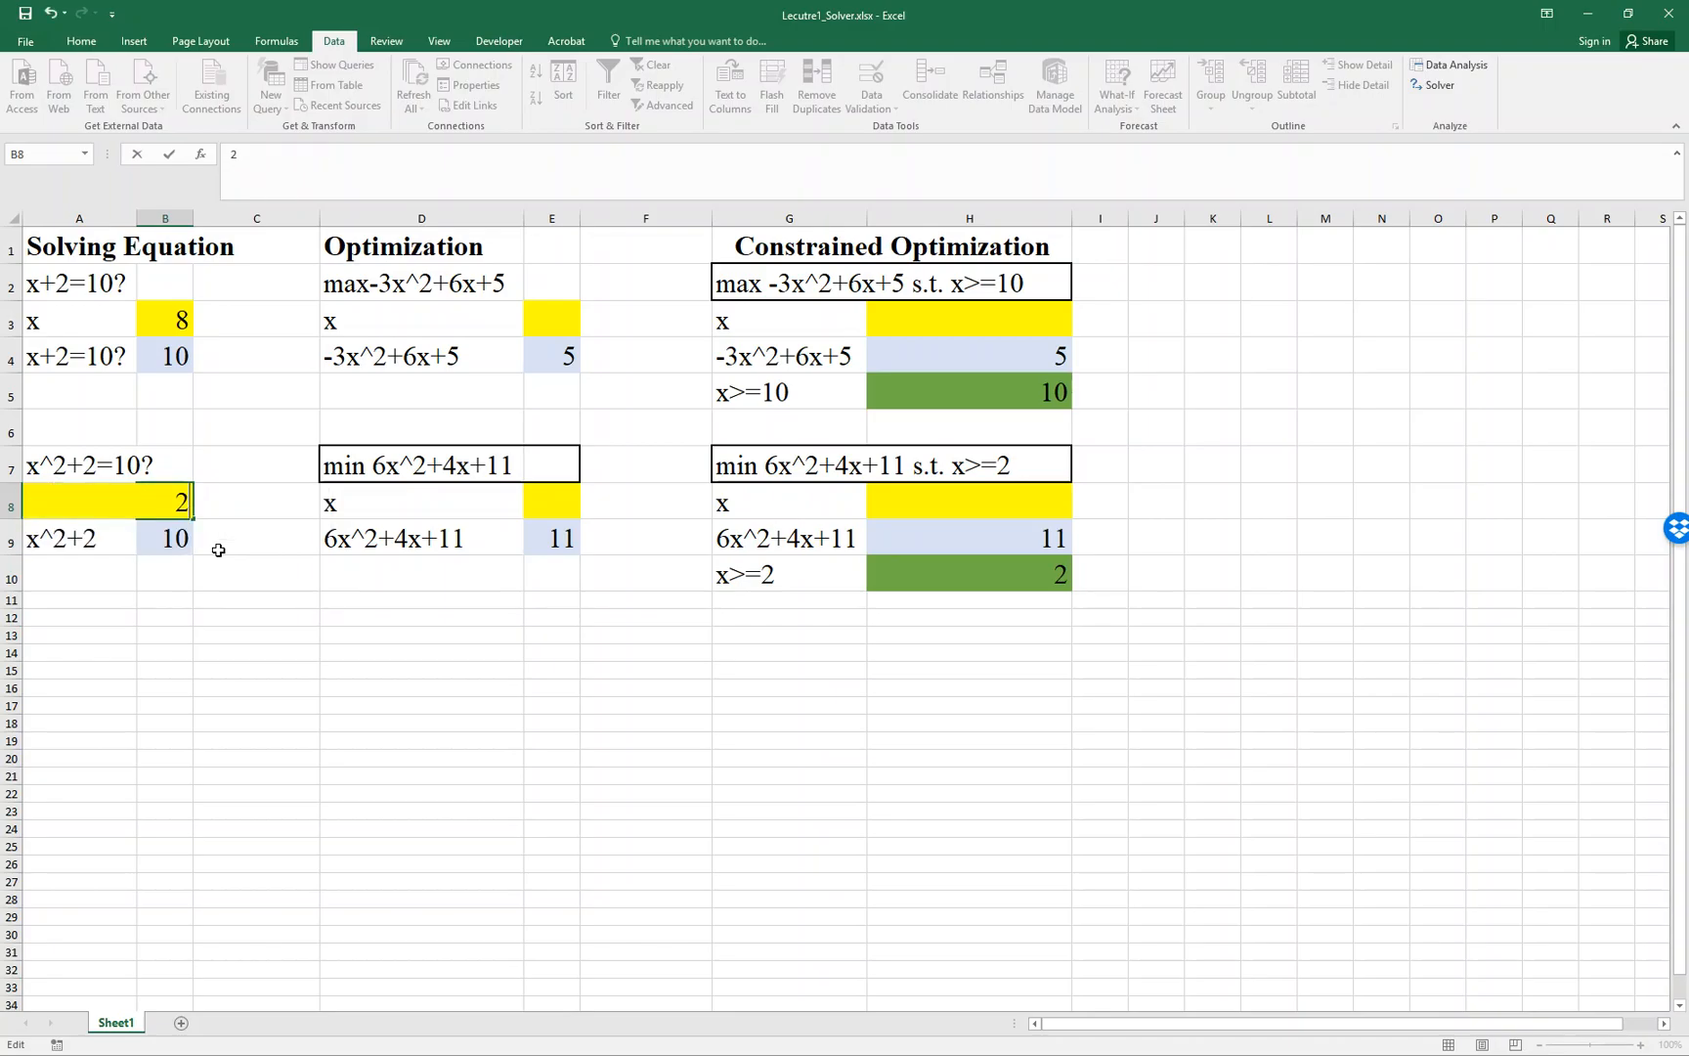
key(ctrl+Return)
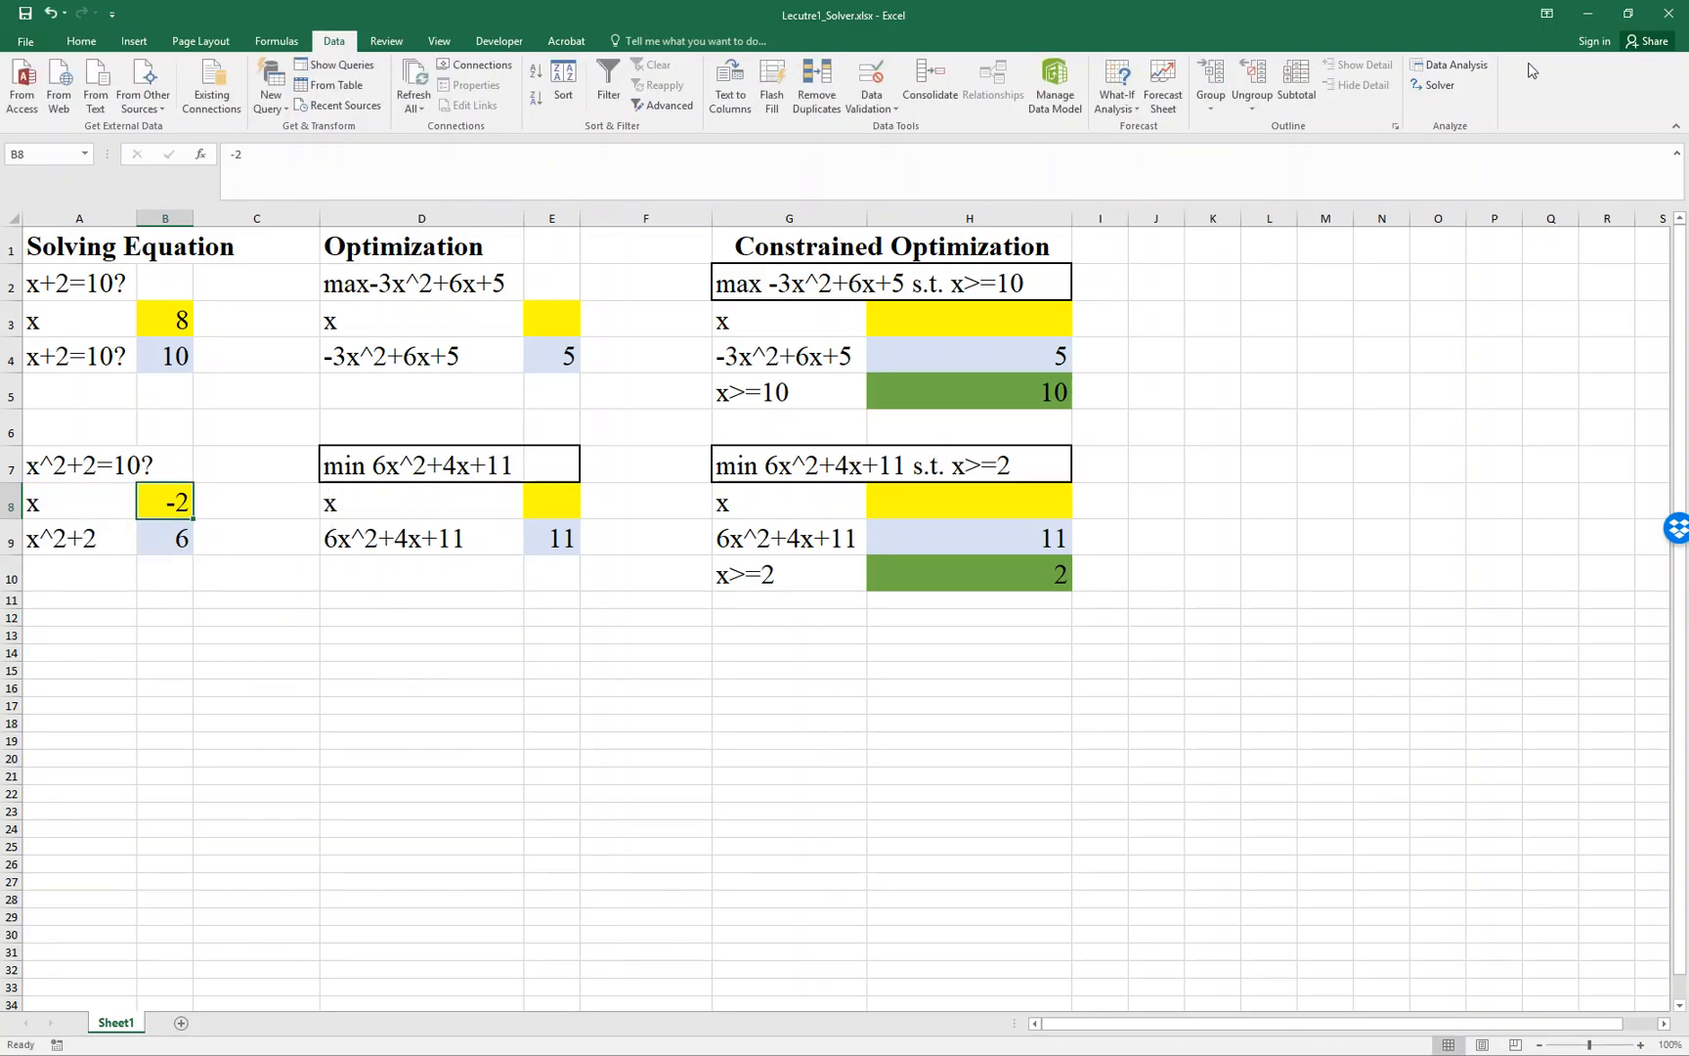
- Rerun Solver with the same parameters, keep the solution, and widen column B until x in B8 shows two decimals
click(1433, 85)
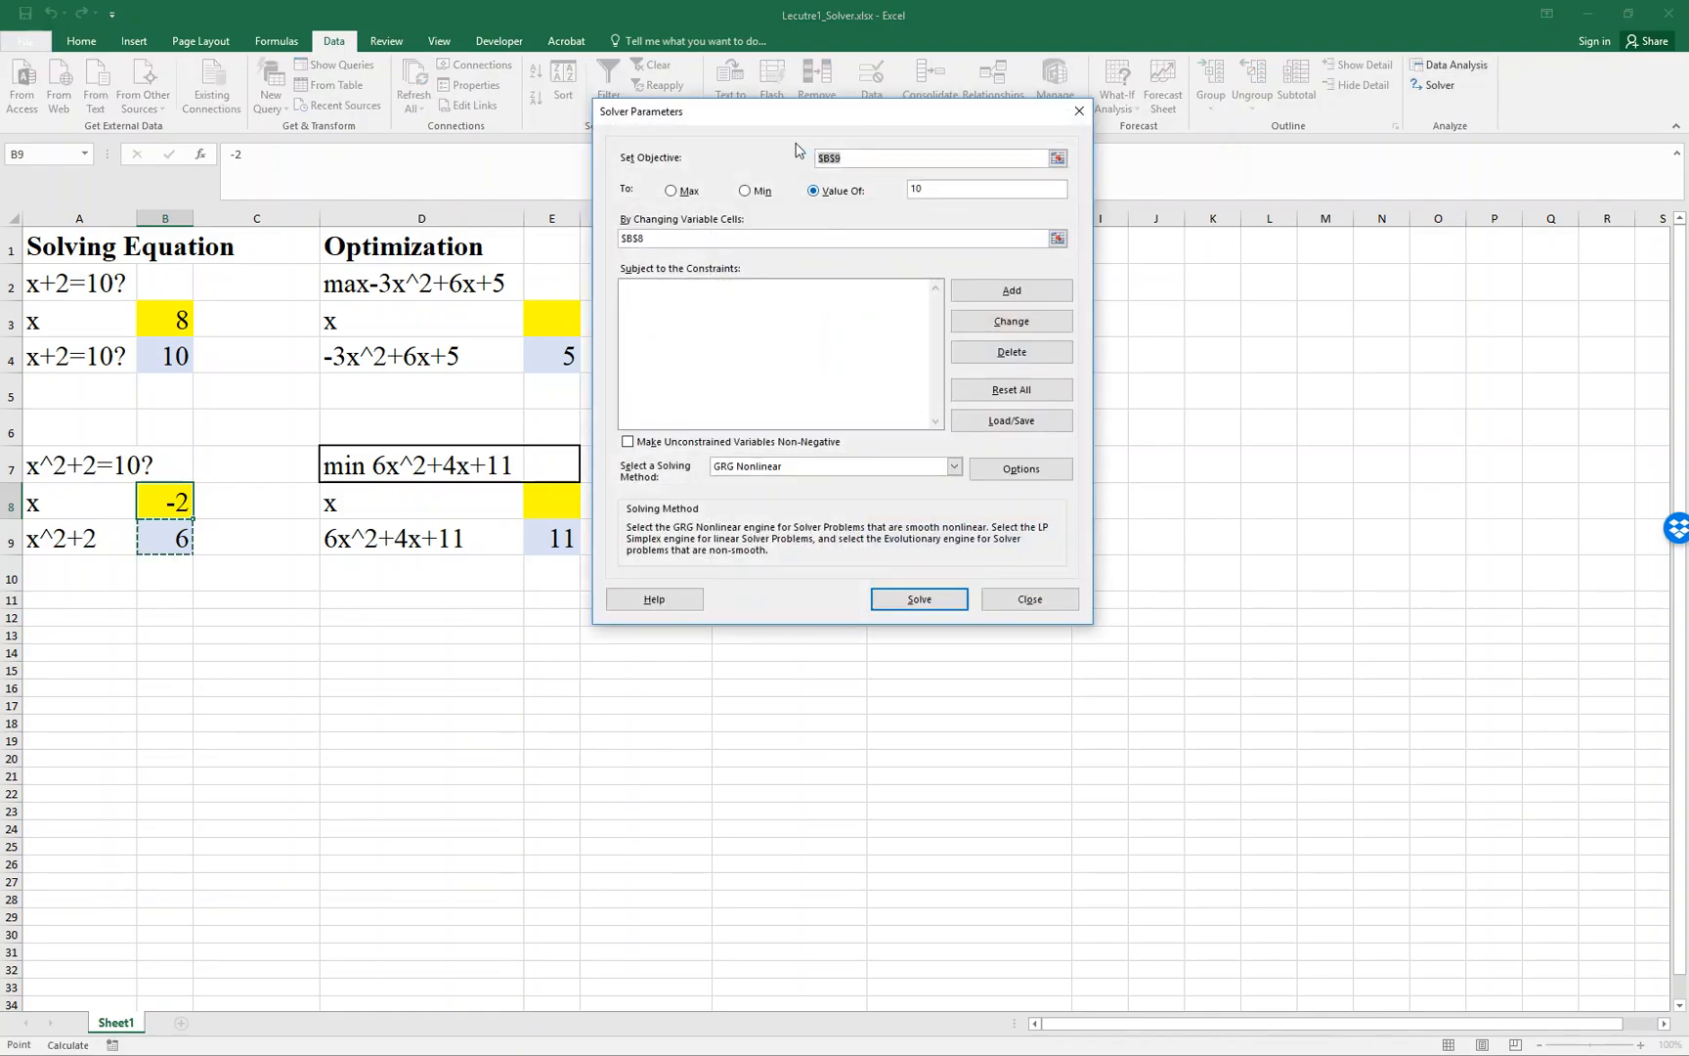
click(888, 600)
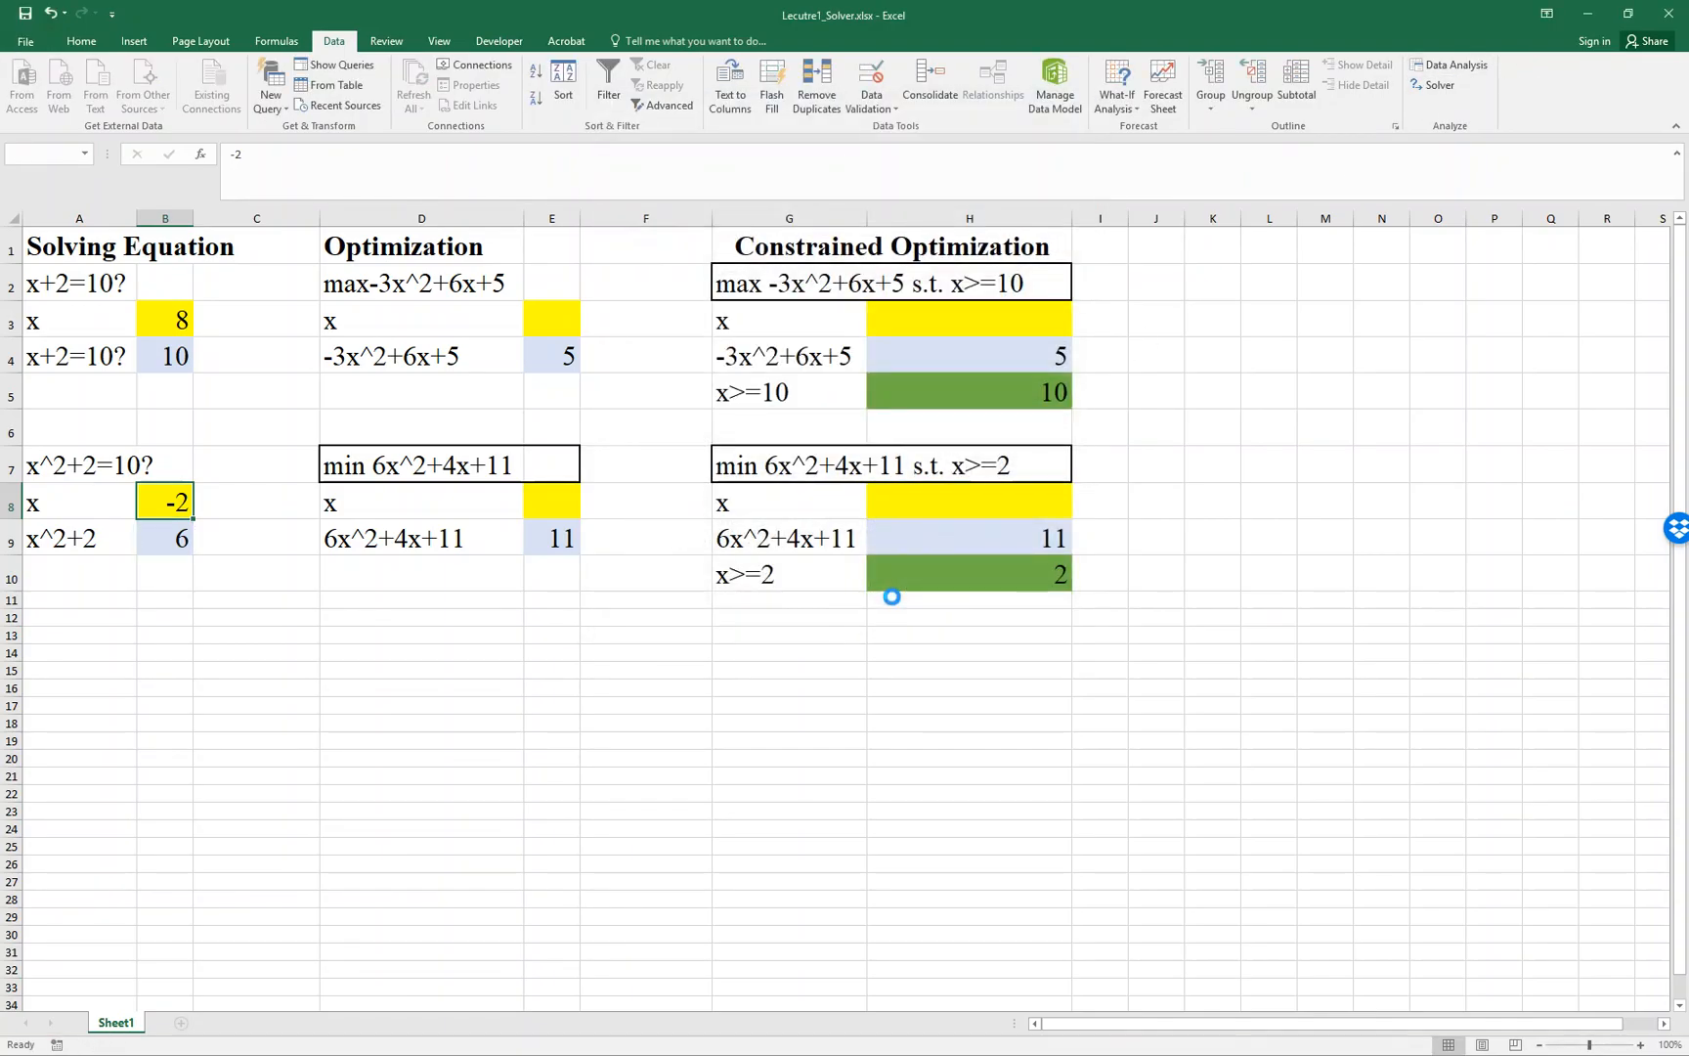
drag(242, 377, 667, 396)
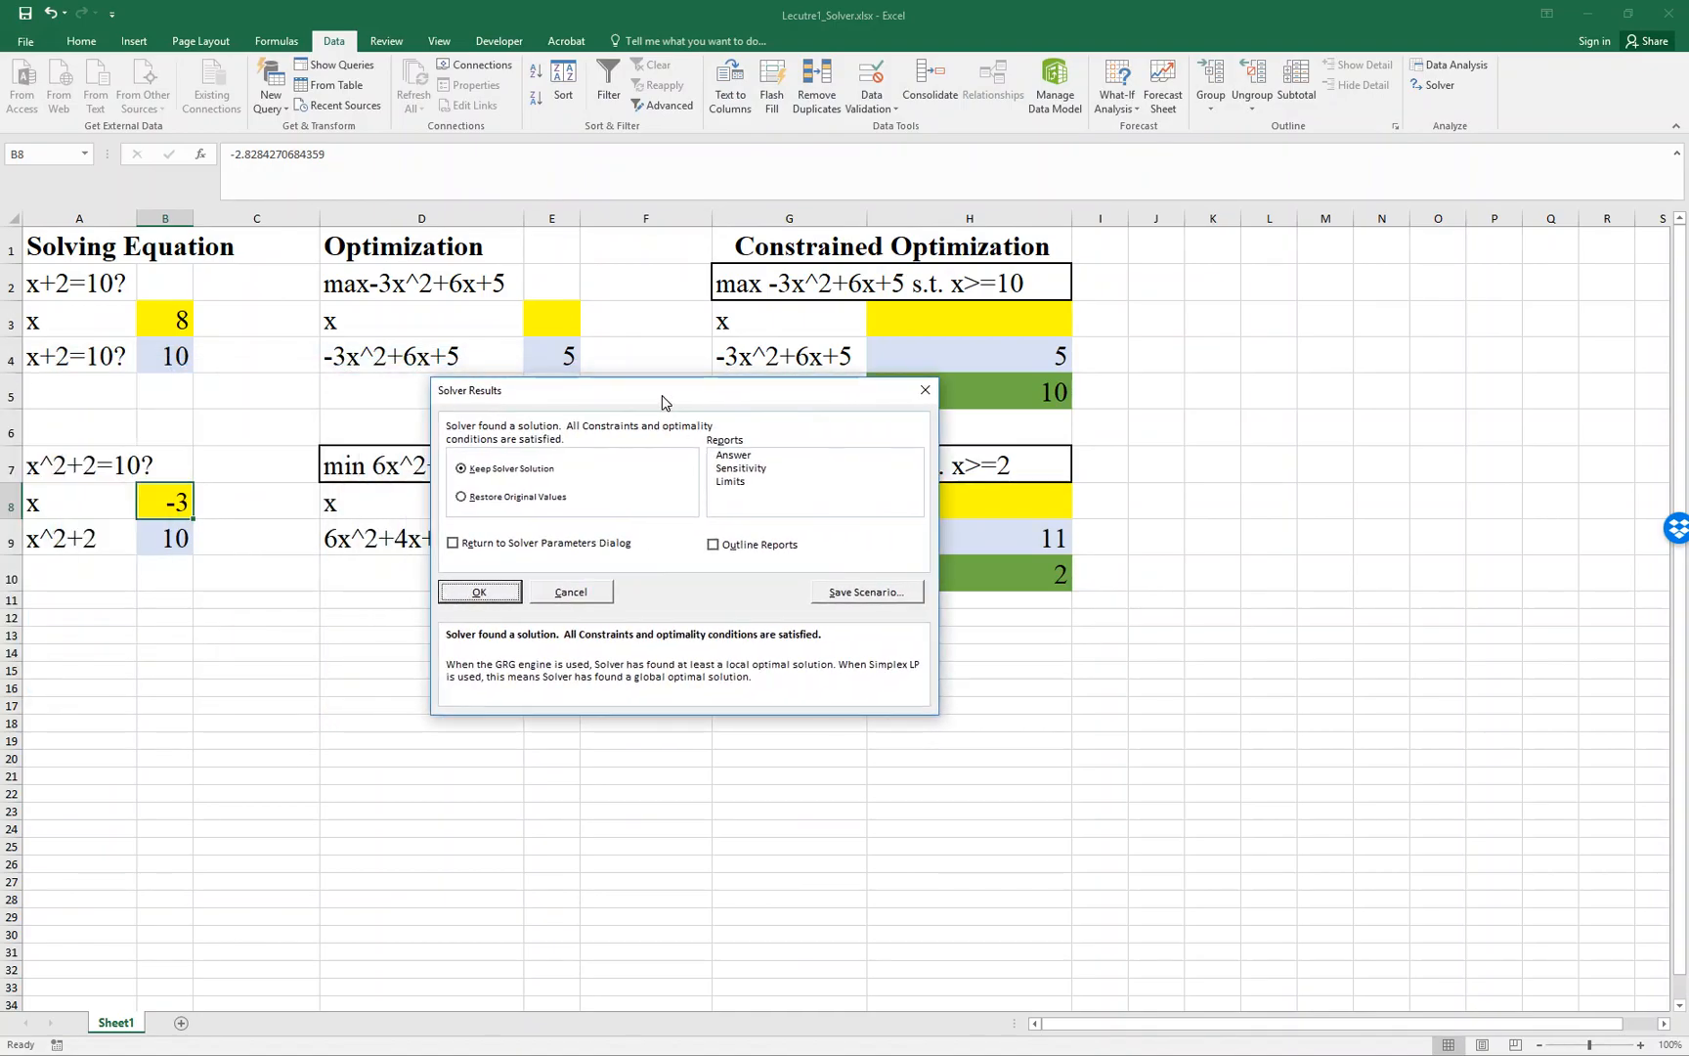
click(479, 592)
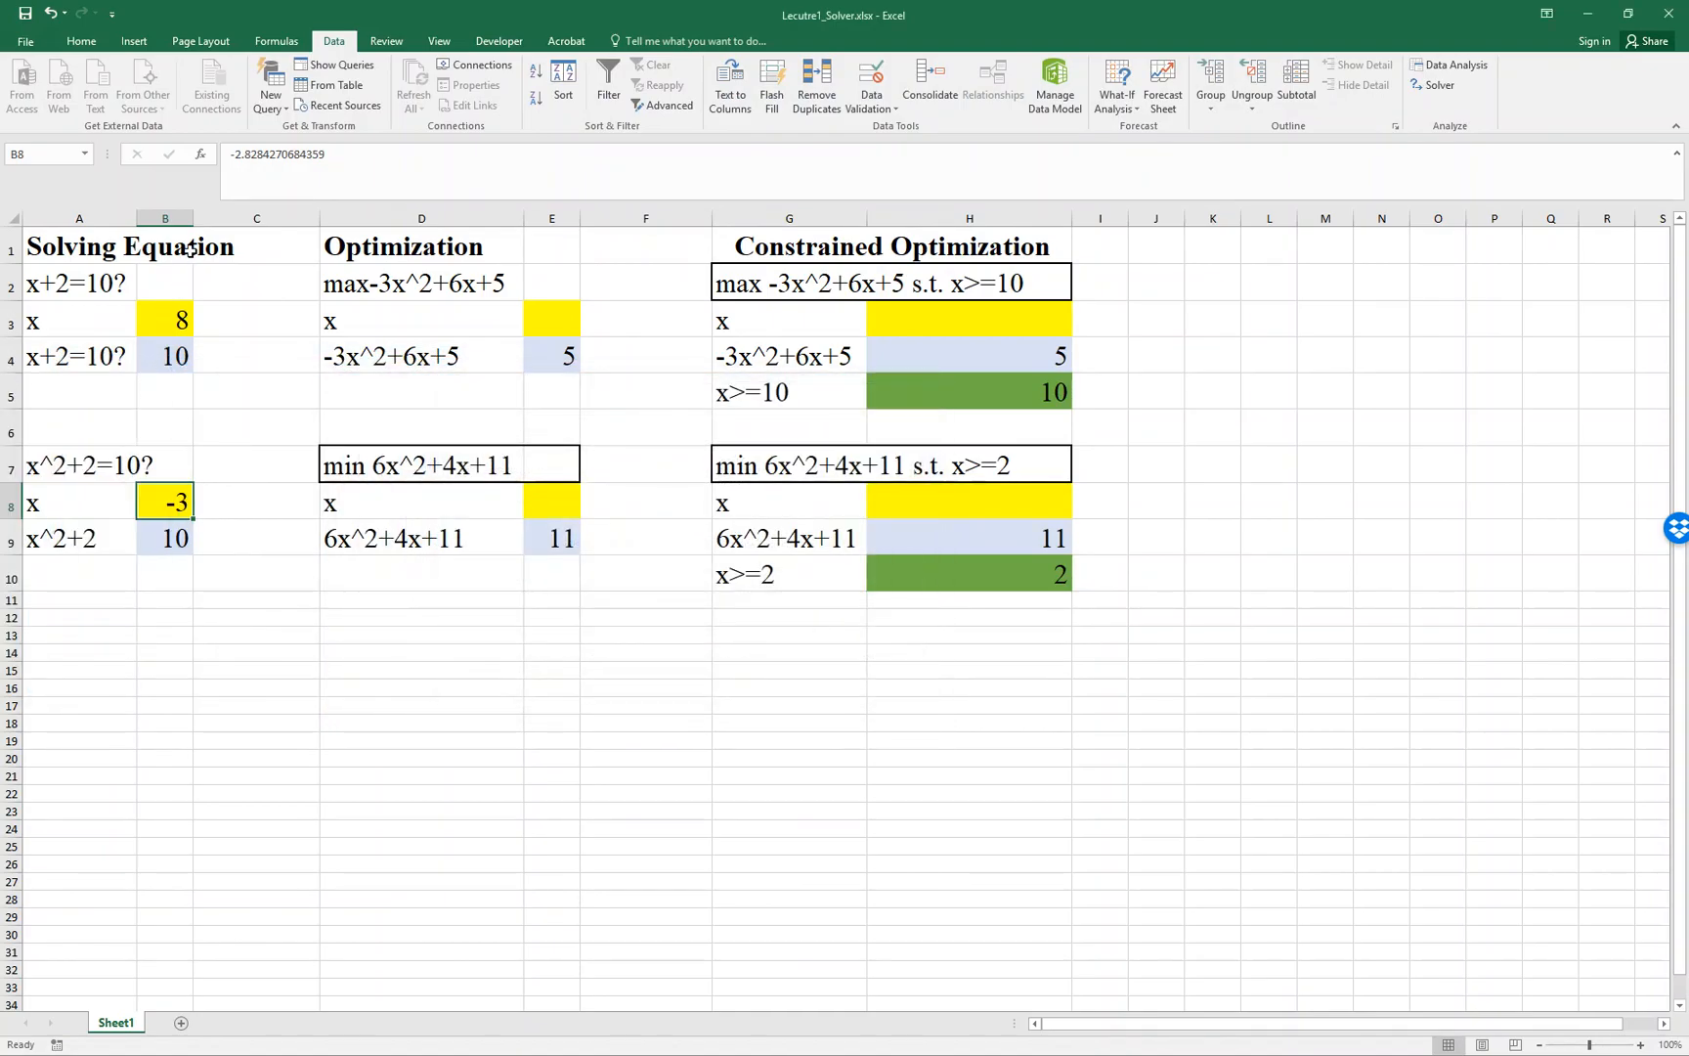
drag(193, 218, 217, 218)
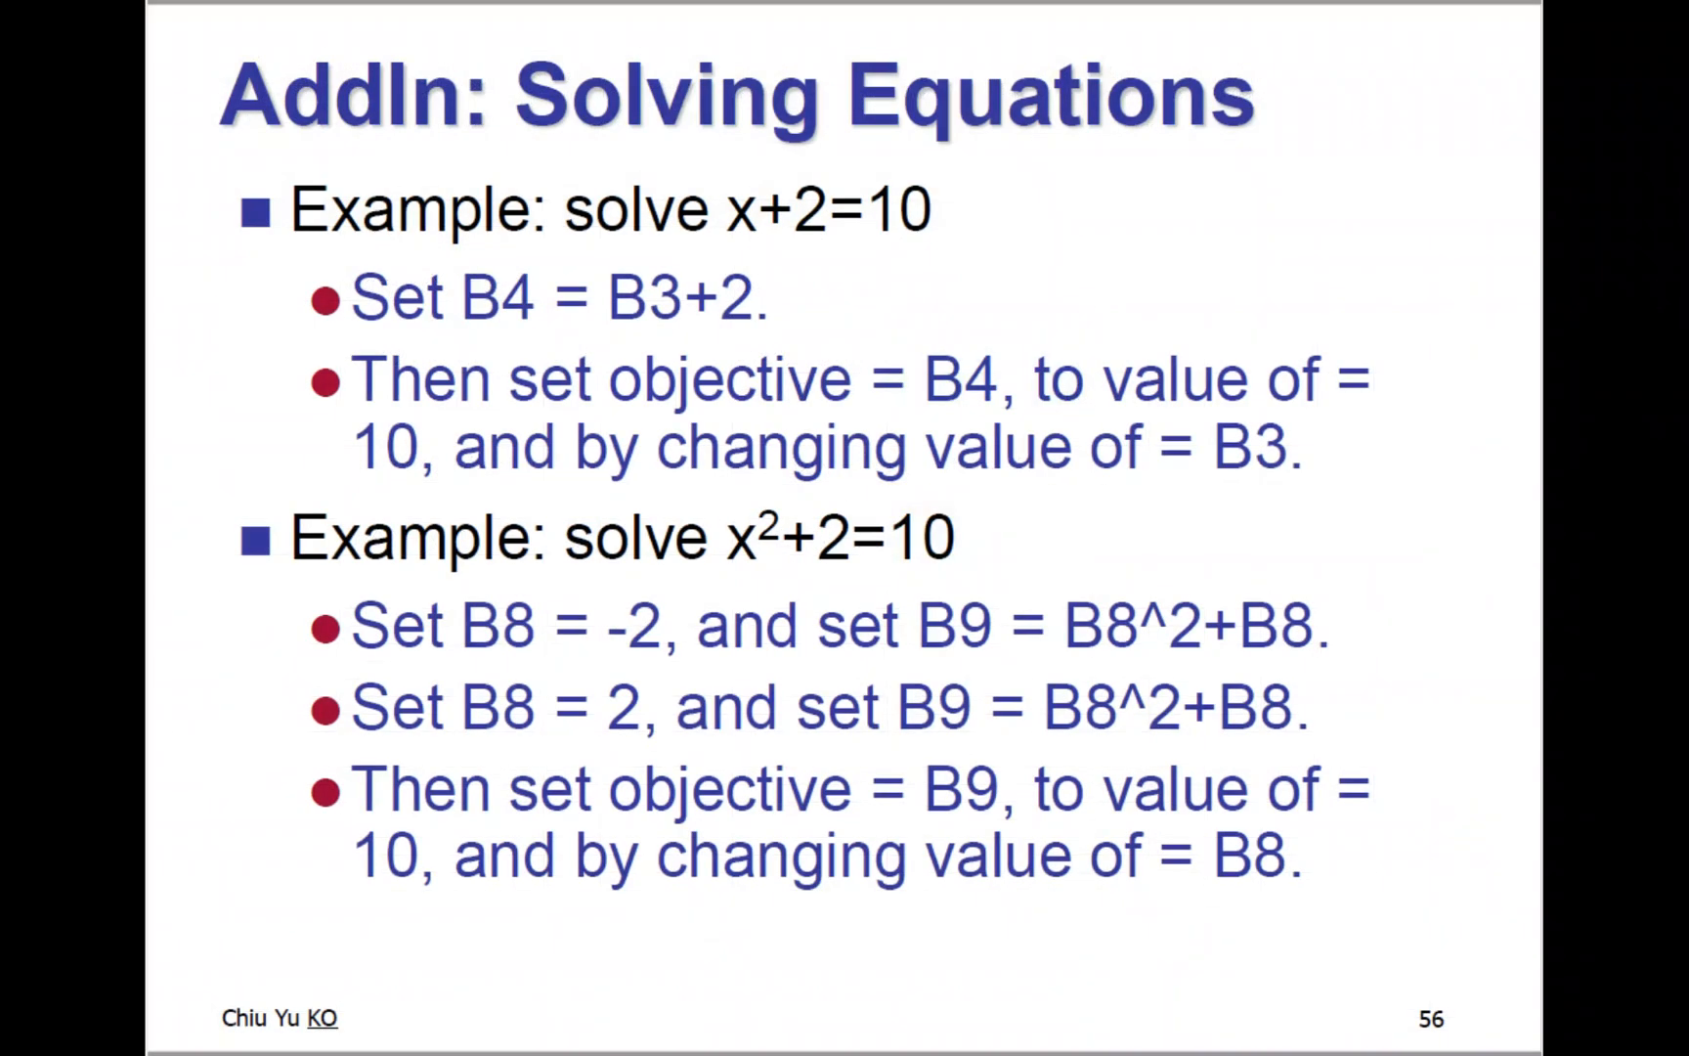
key(Right)
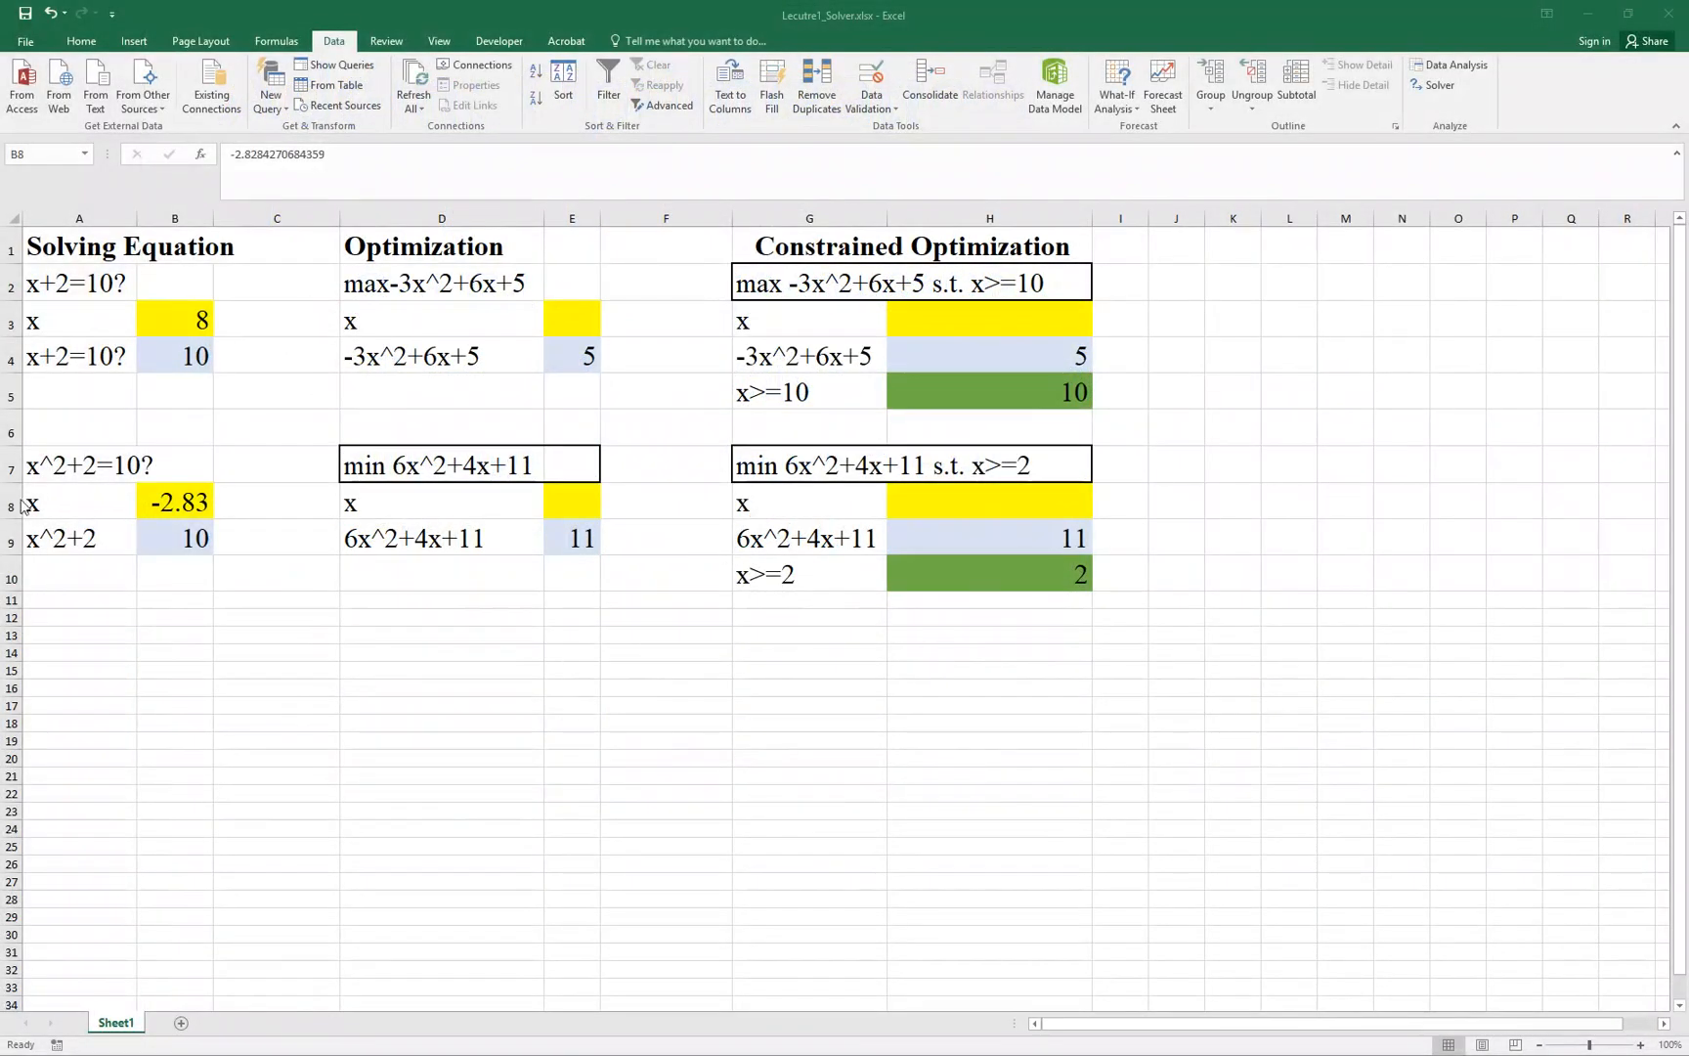
- Review the labels of the max -3x^2+6x+5 example in column D and the formula behind E4
click(518, 324)
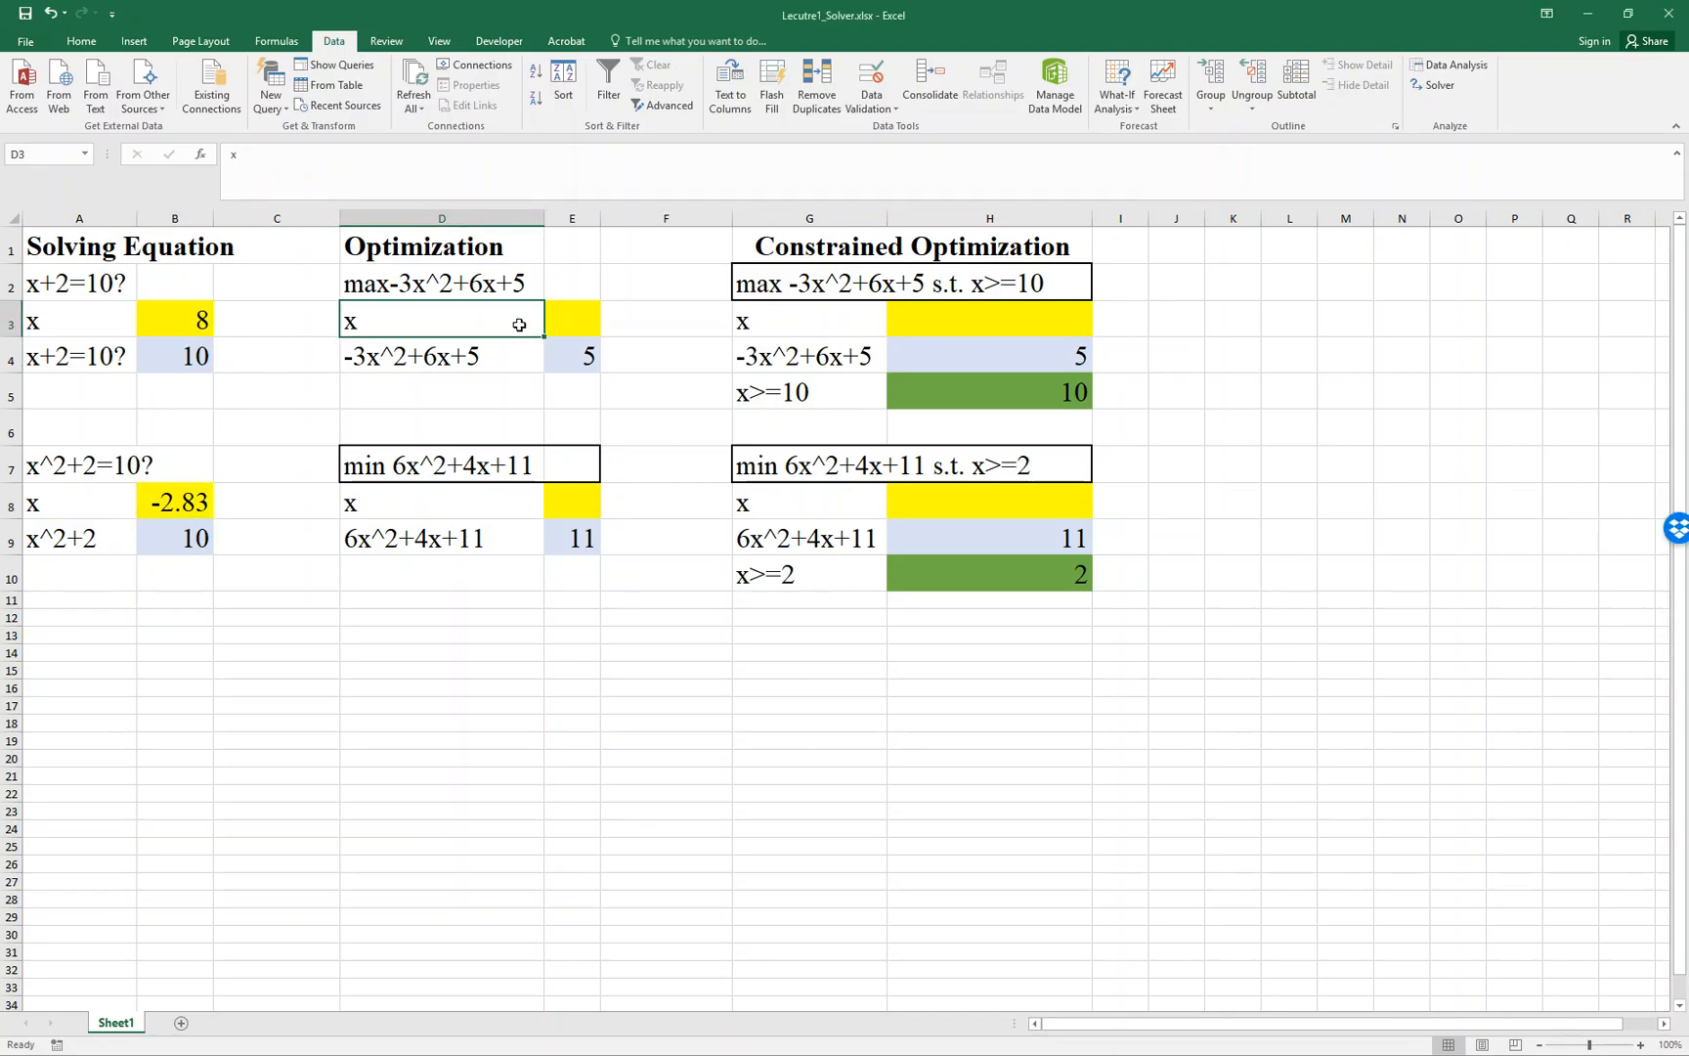
click(516, 286)
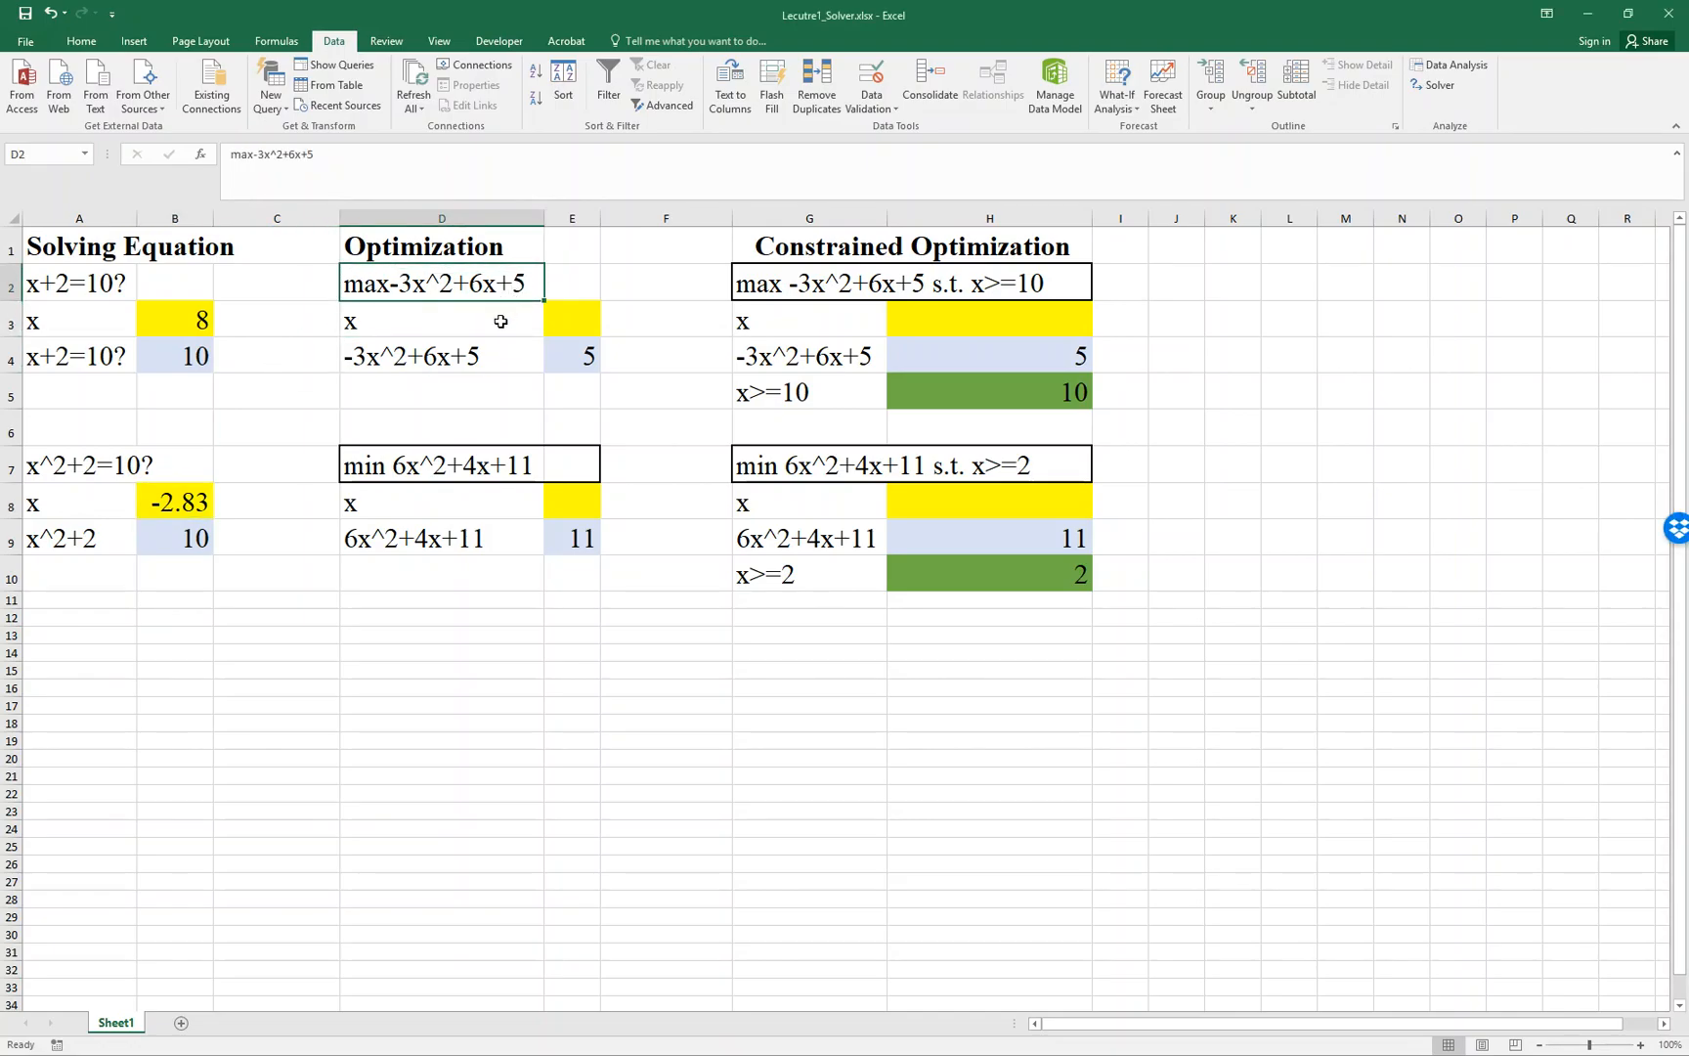
click(500, 322)
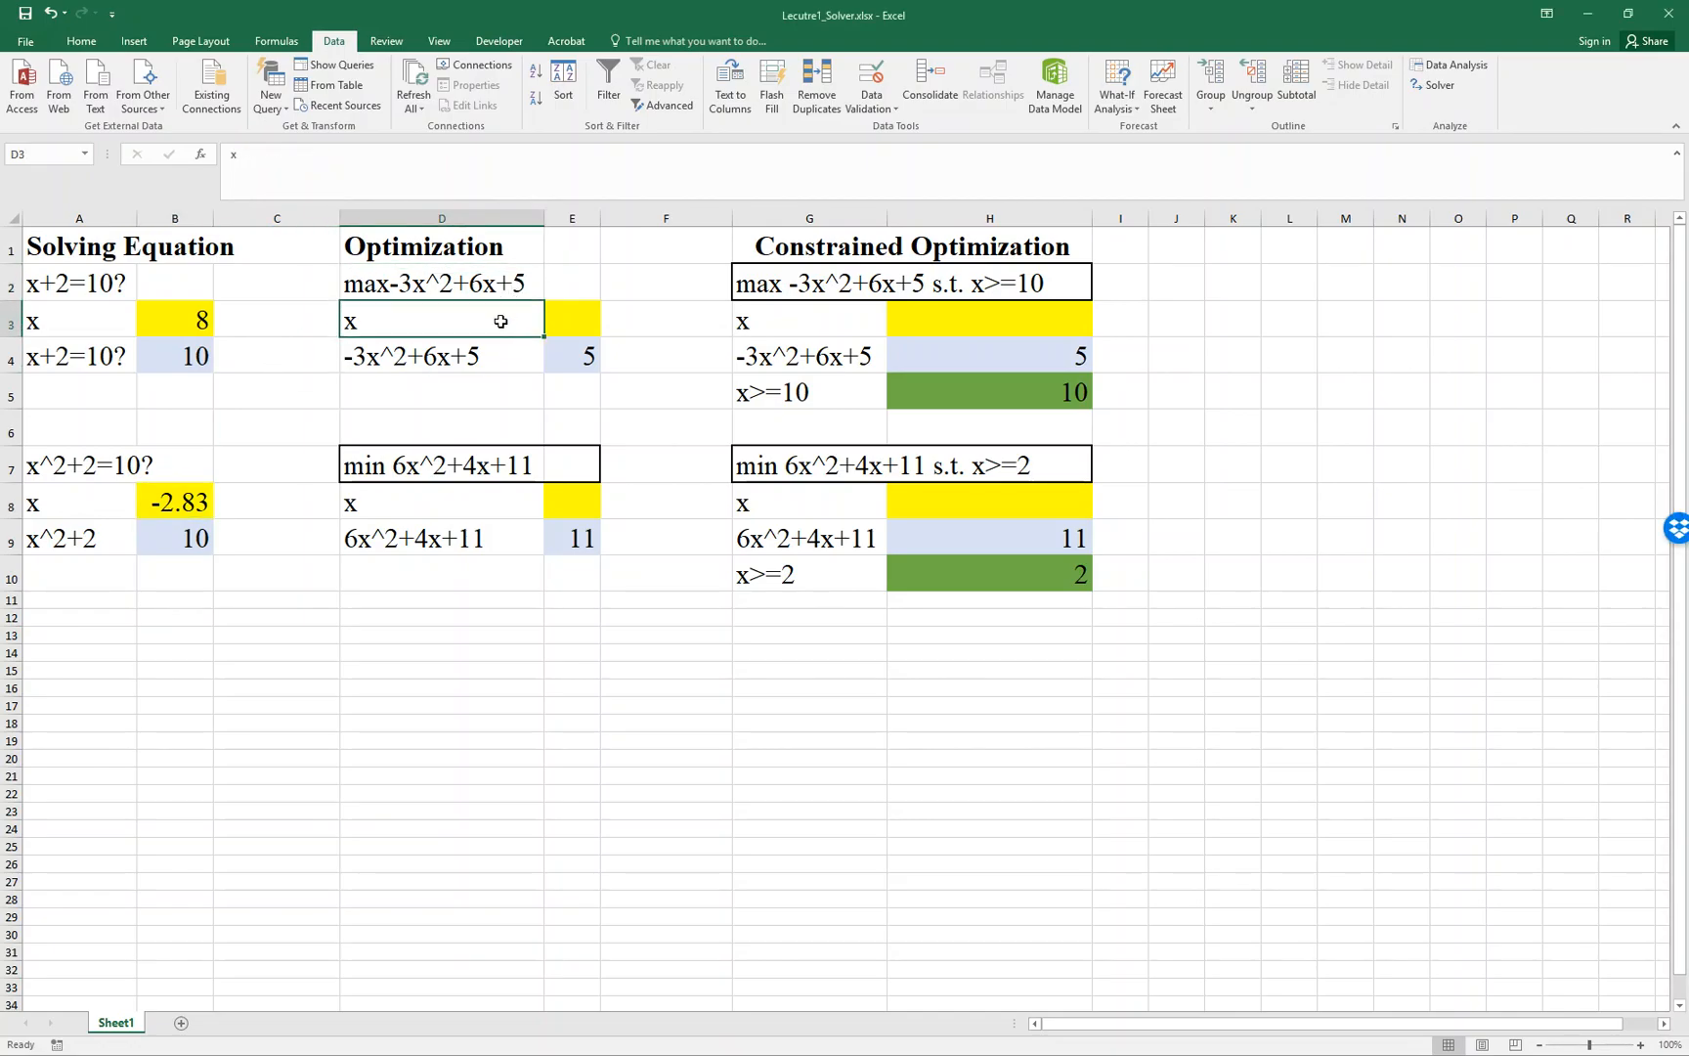
click(462, 354)
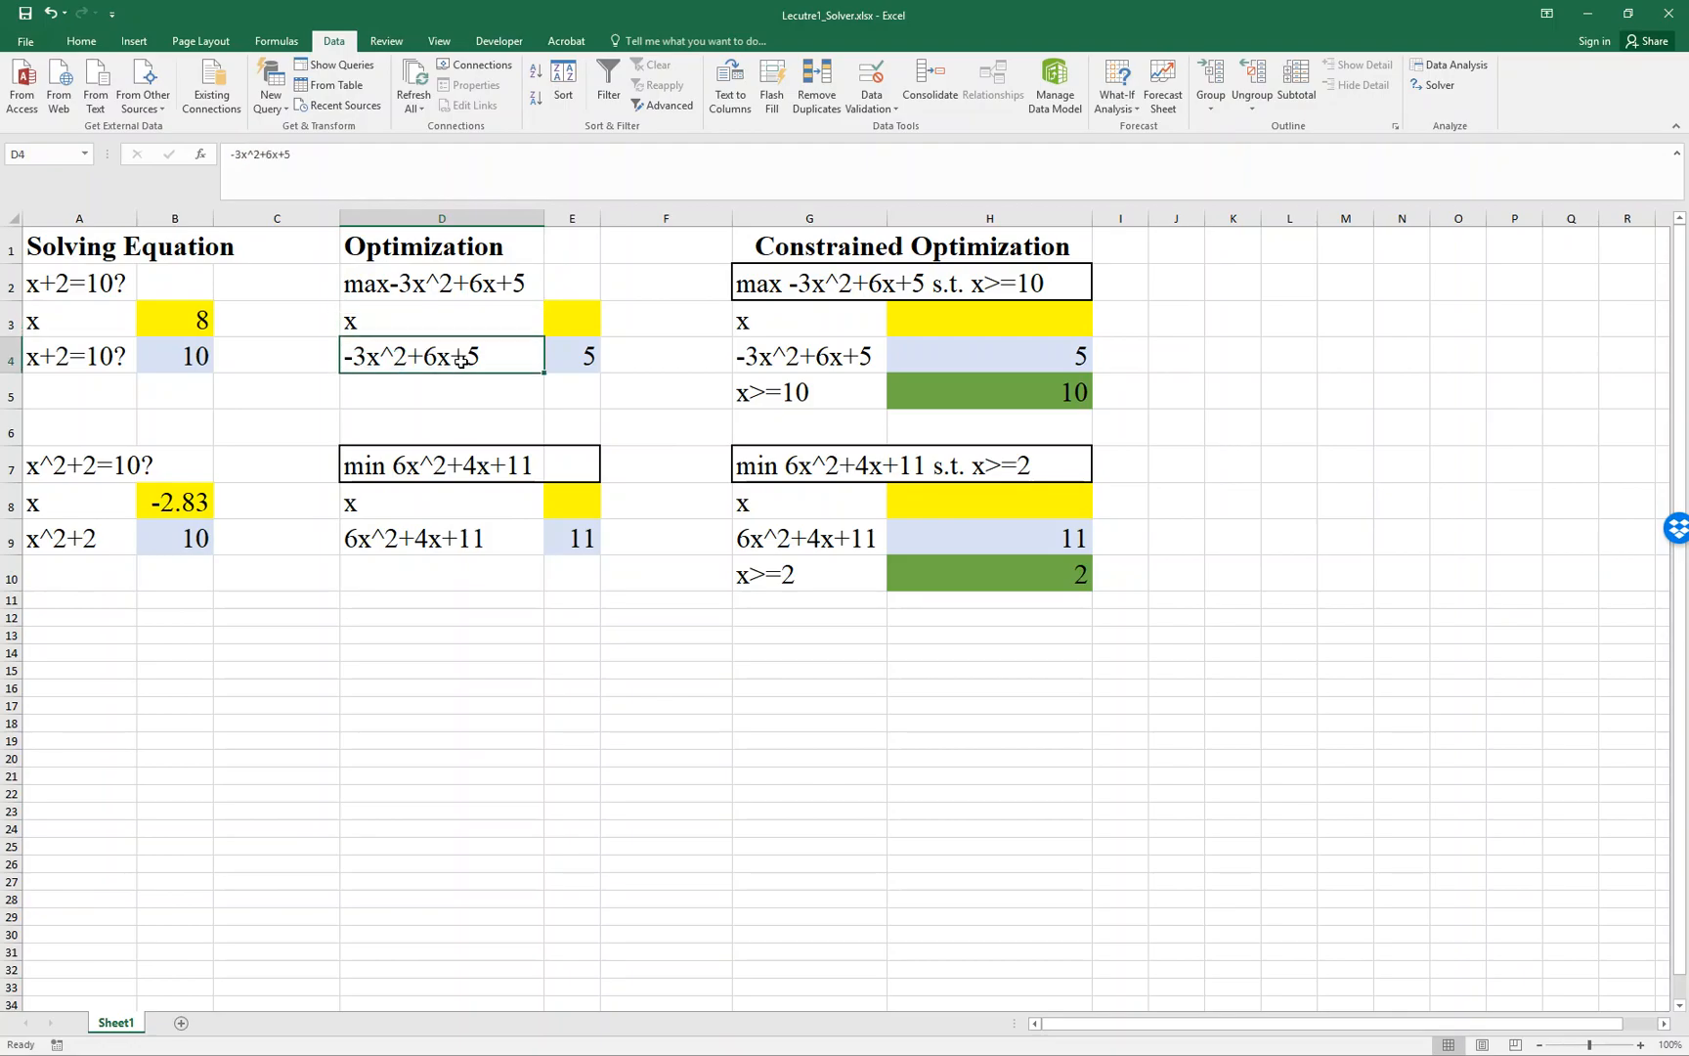
double_click(559, 357)
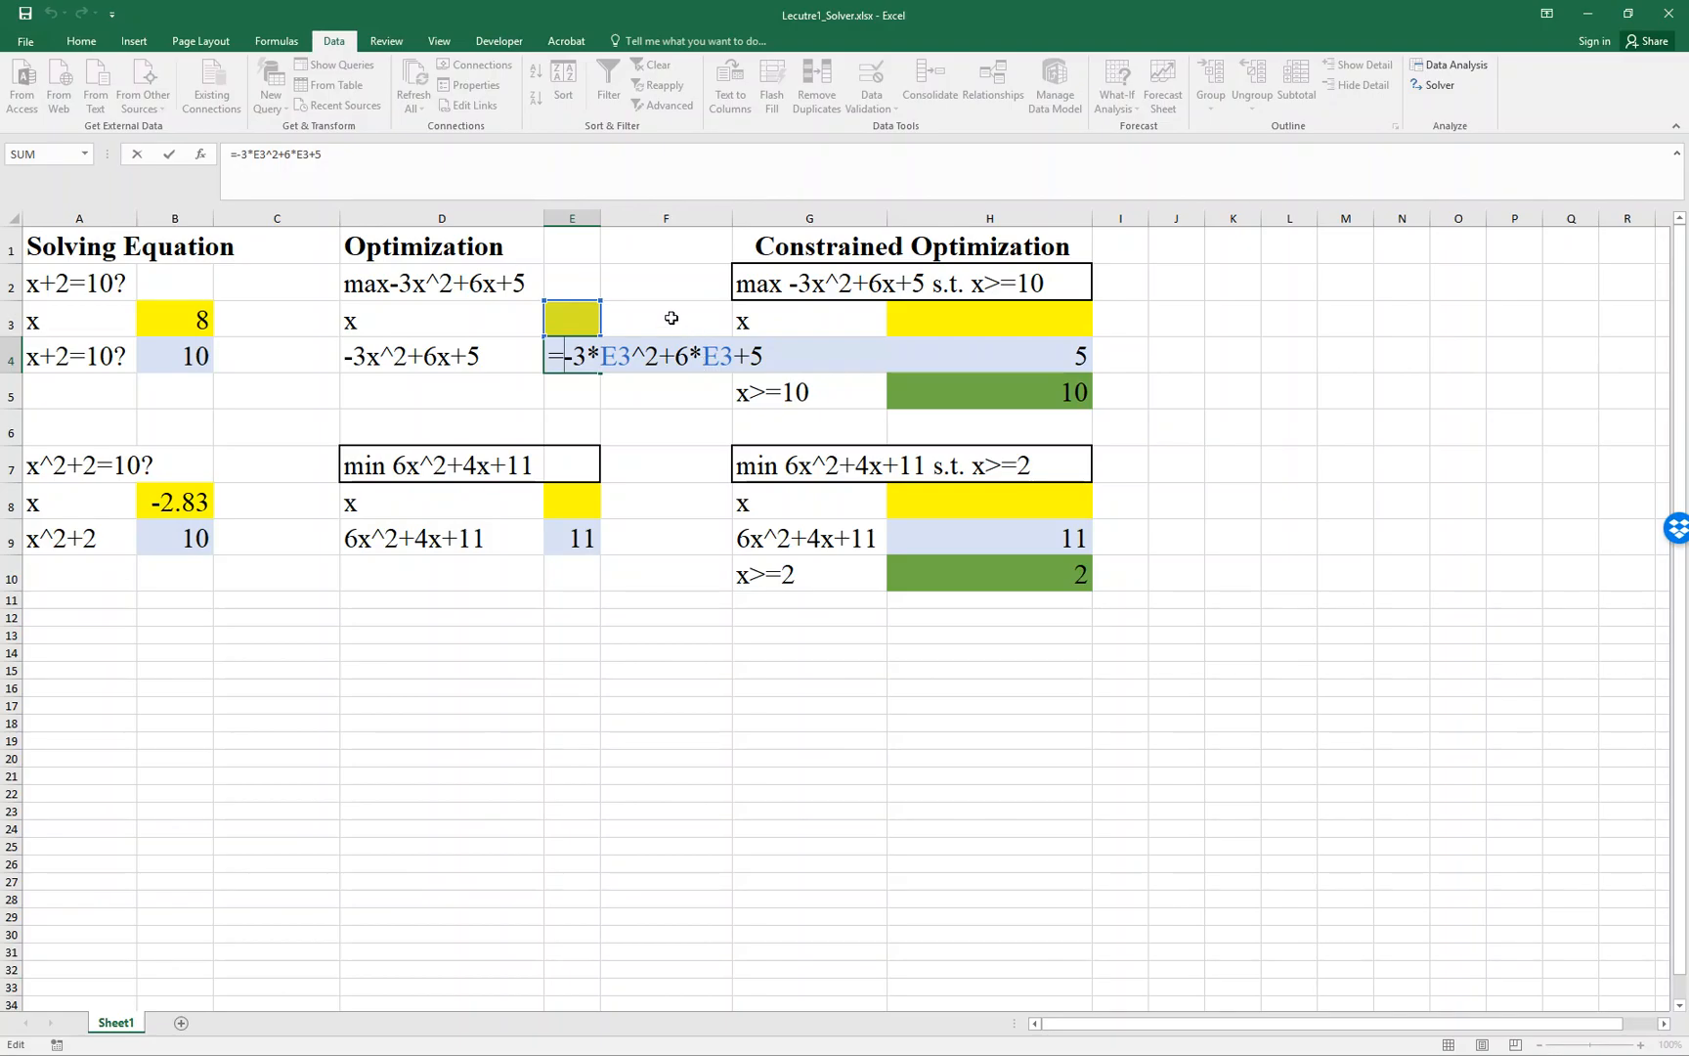
key(ctrl+Return)
- Open Solver, set its objective to cell E4, and choose Max as the target
click(1433, 85)
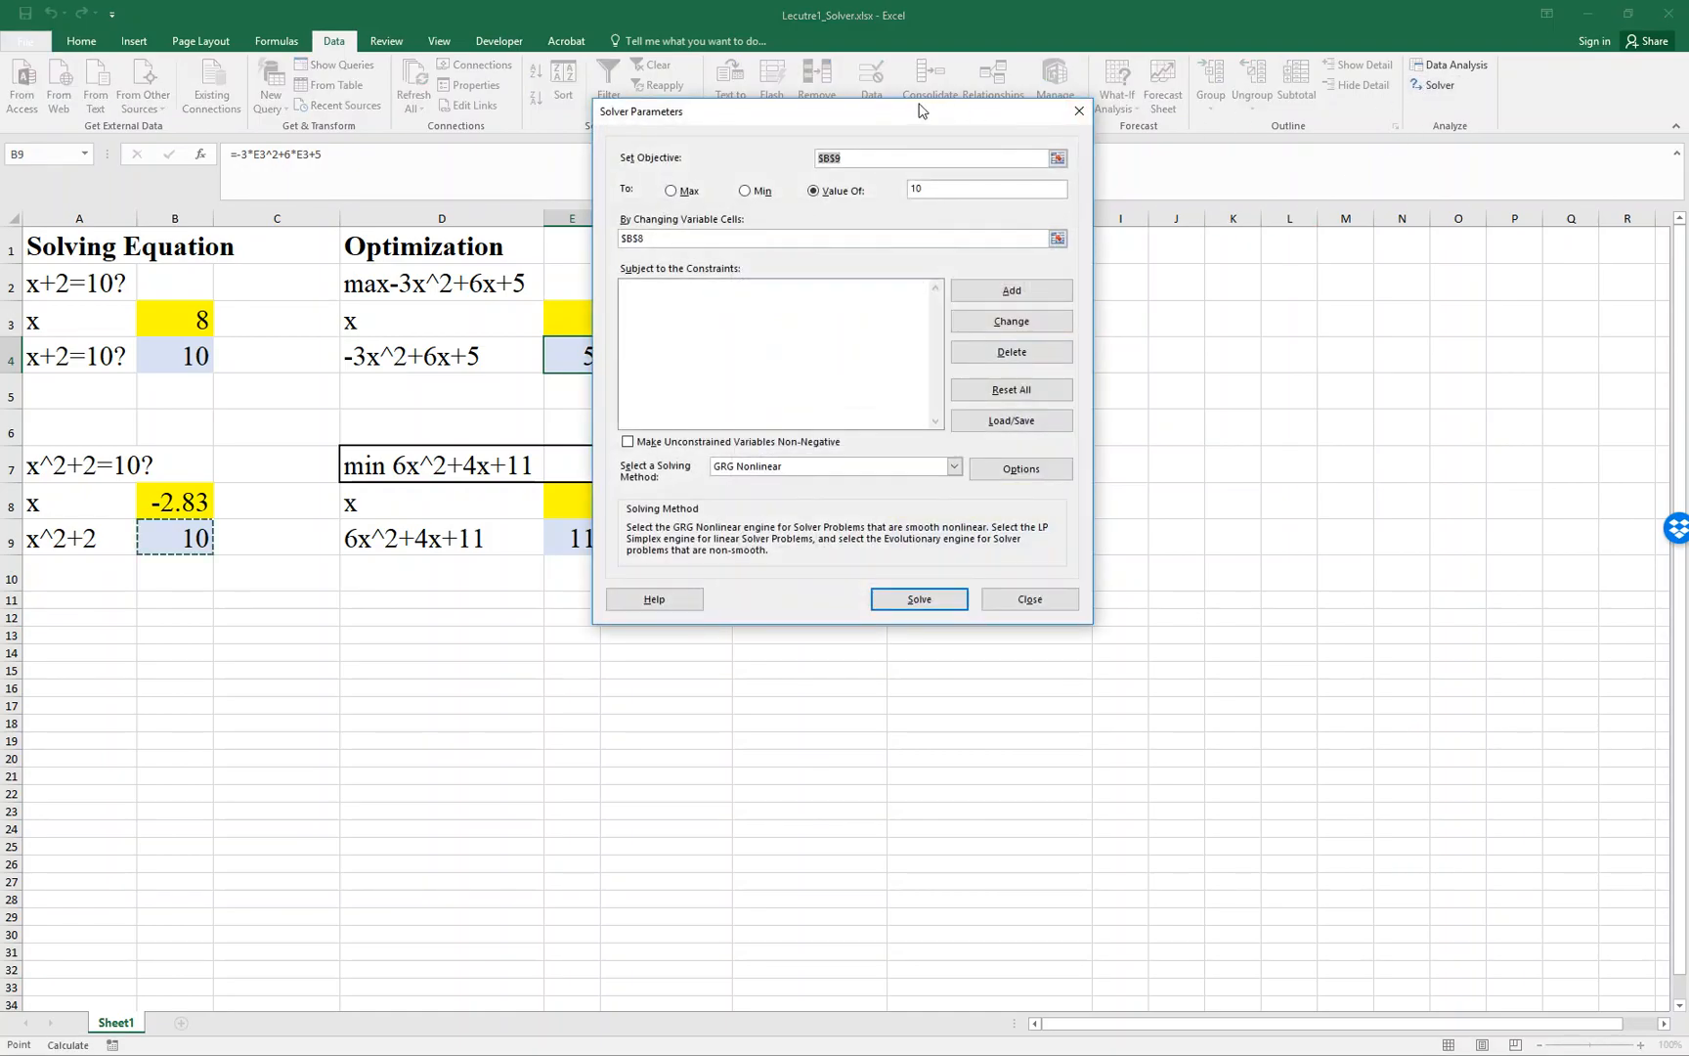
click(1257, 203)
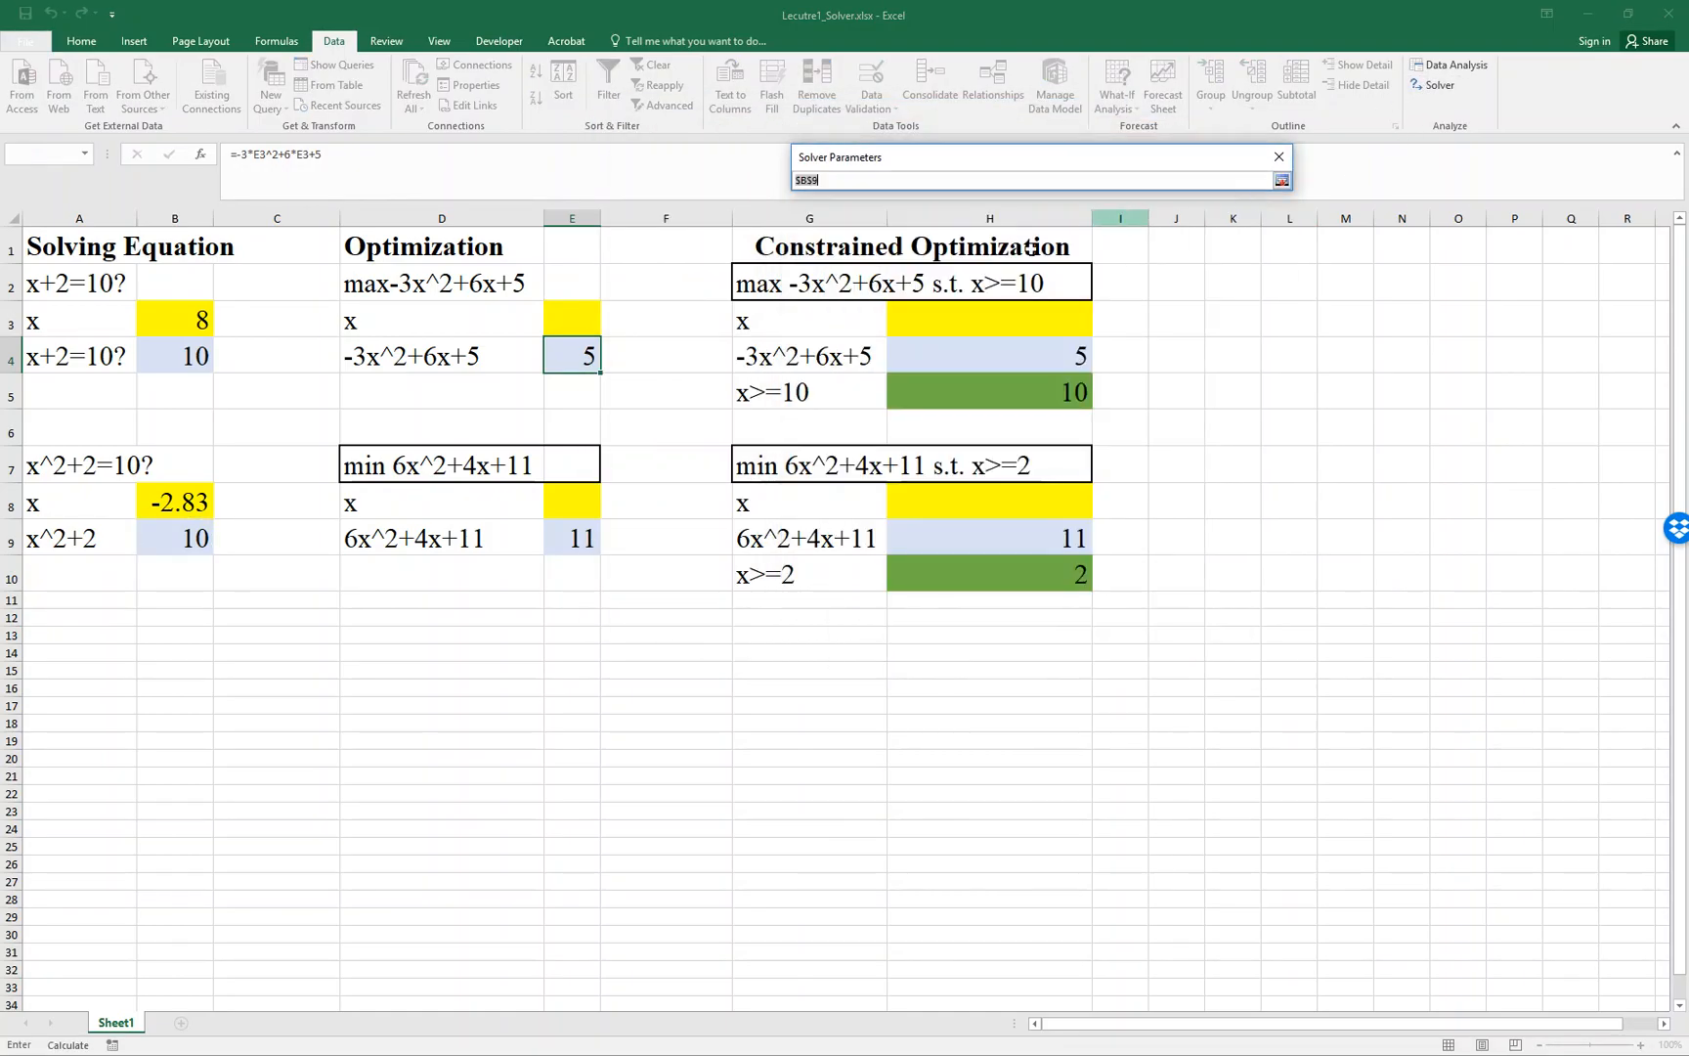
click(574, 356)
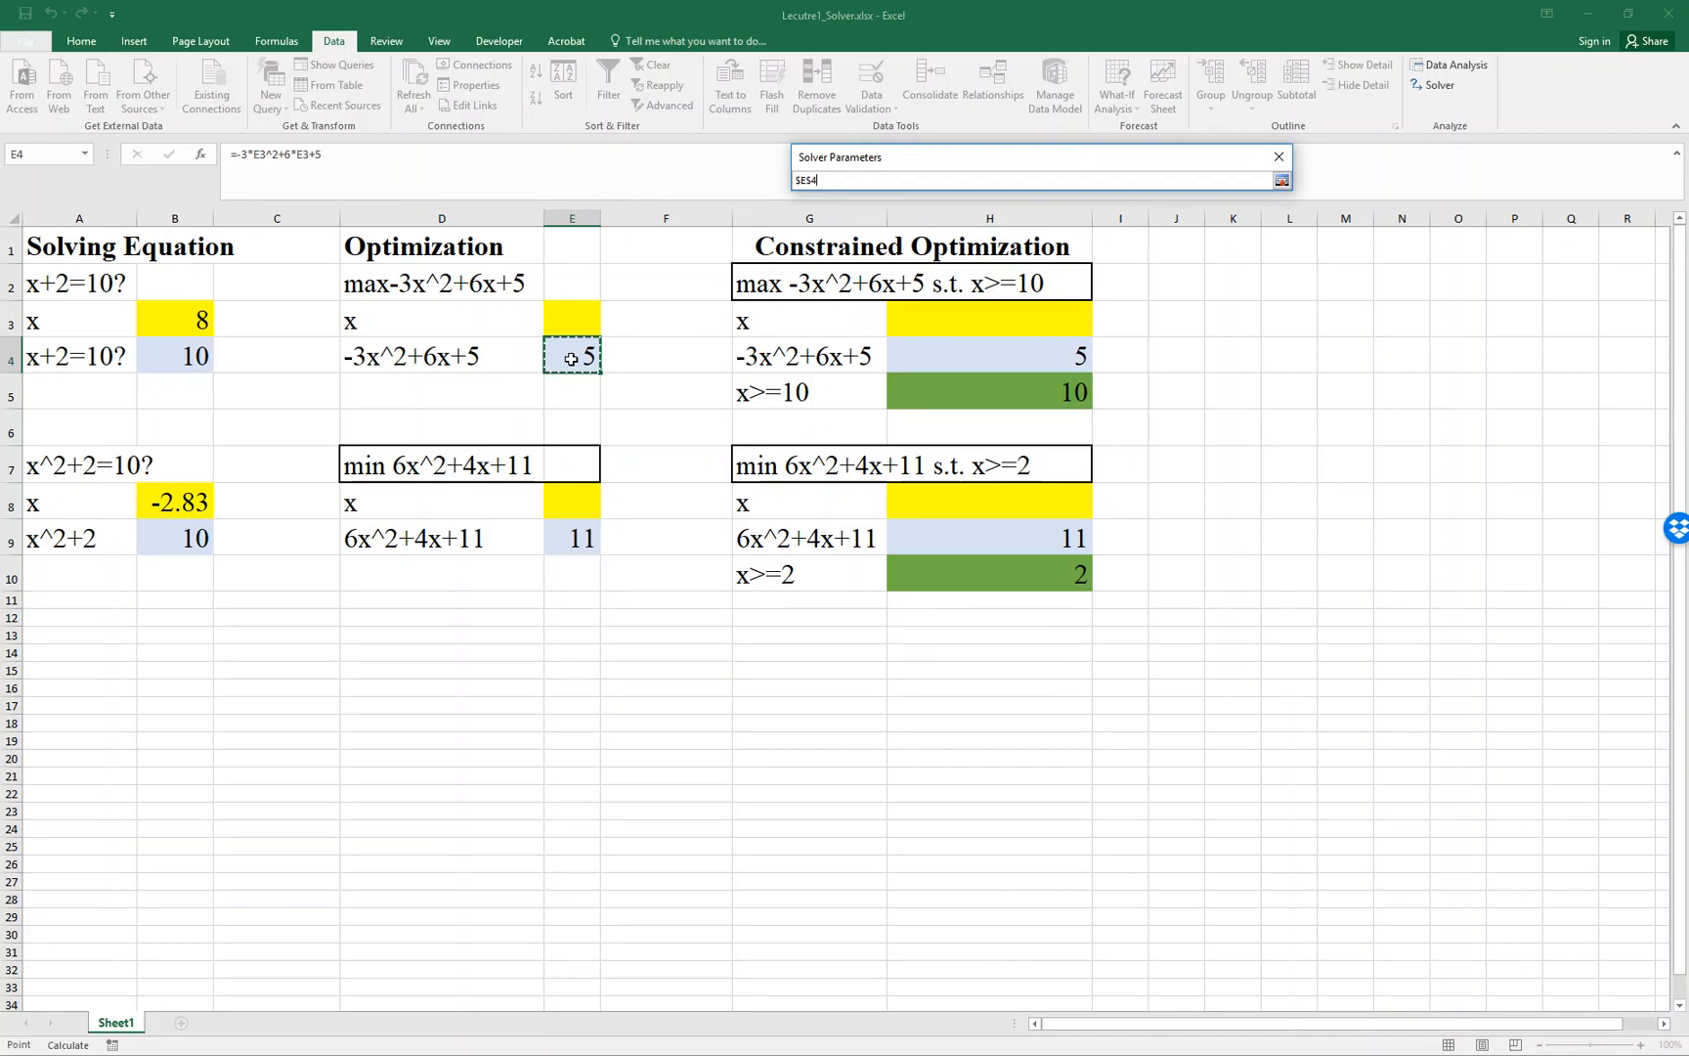
click(1279, 182)
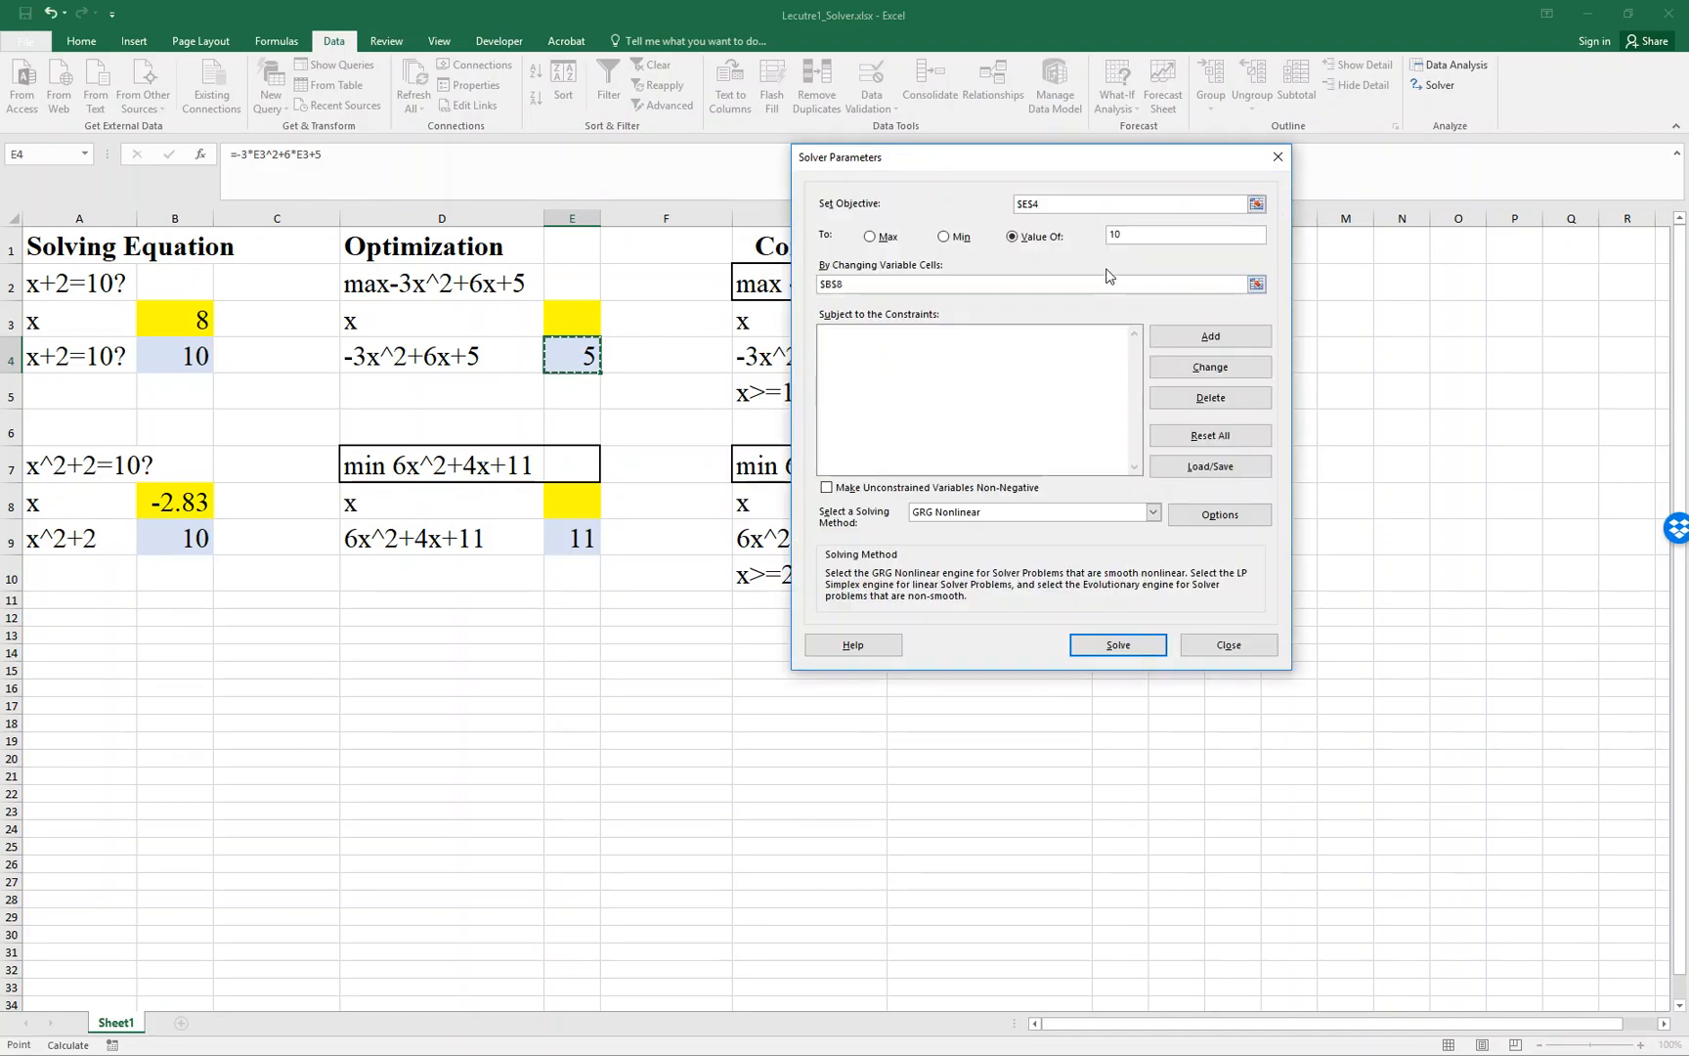
click(1148, 237)
click(879, 238)
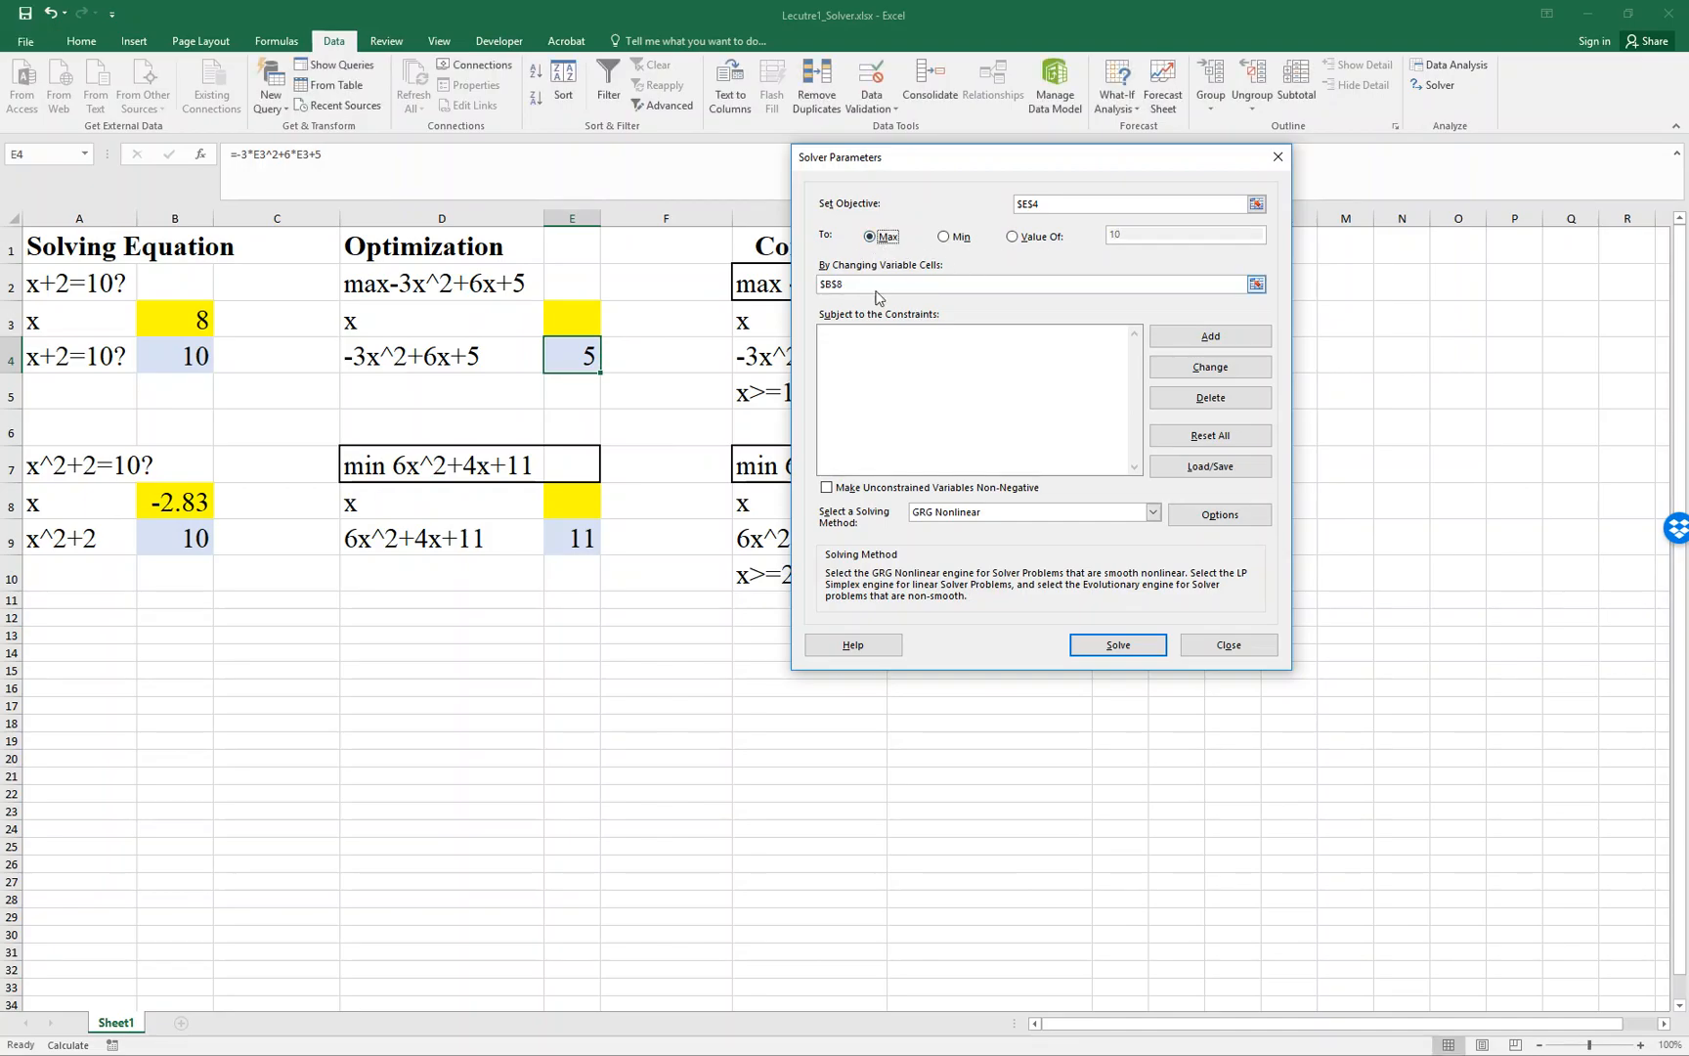
- Set E3 as Solver's changing variable cell, solve the maximization, and keep the solution
click(1256, 284)
click(1256, 284)
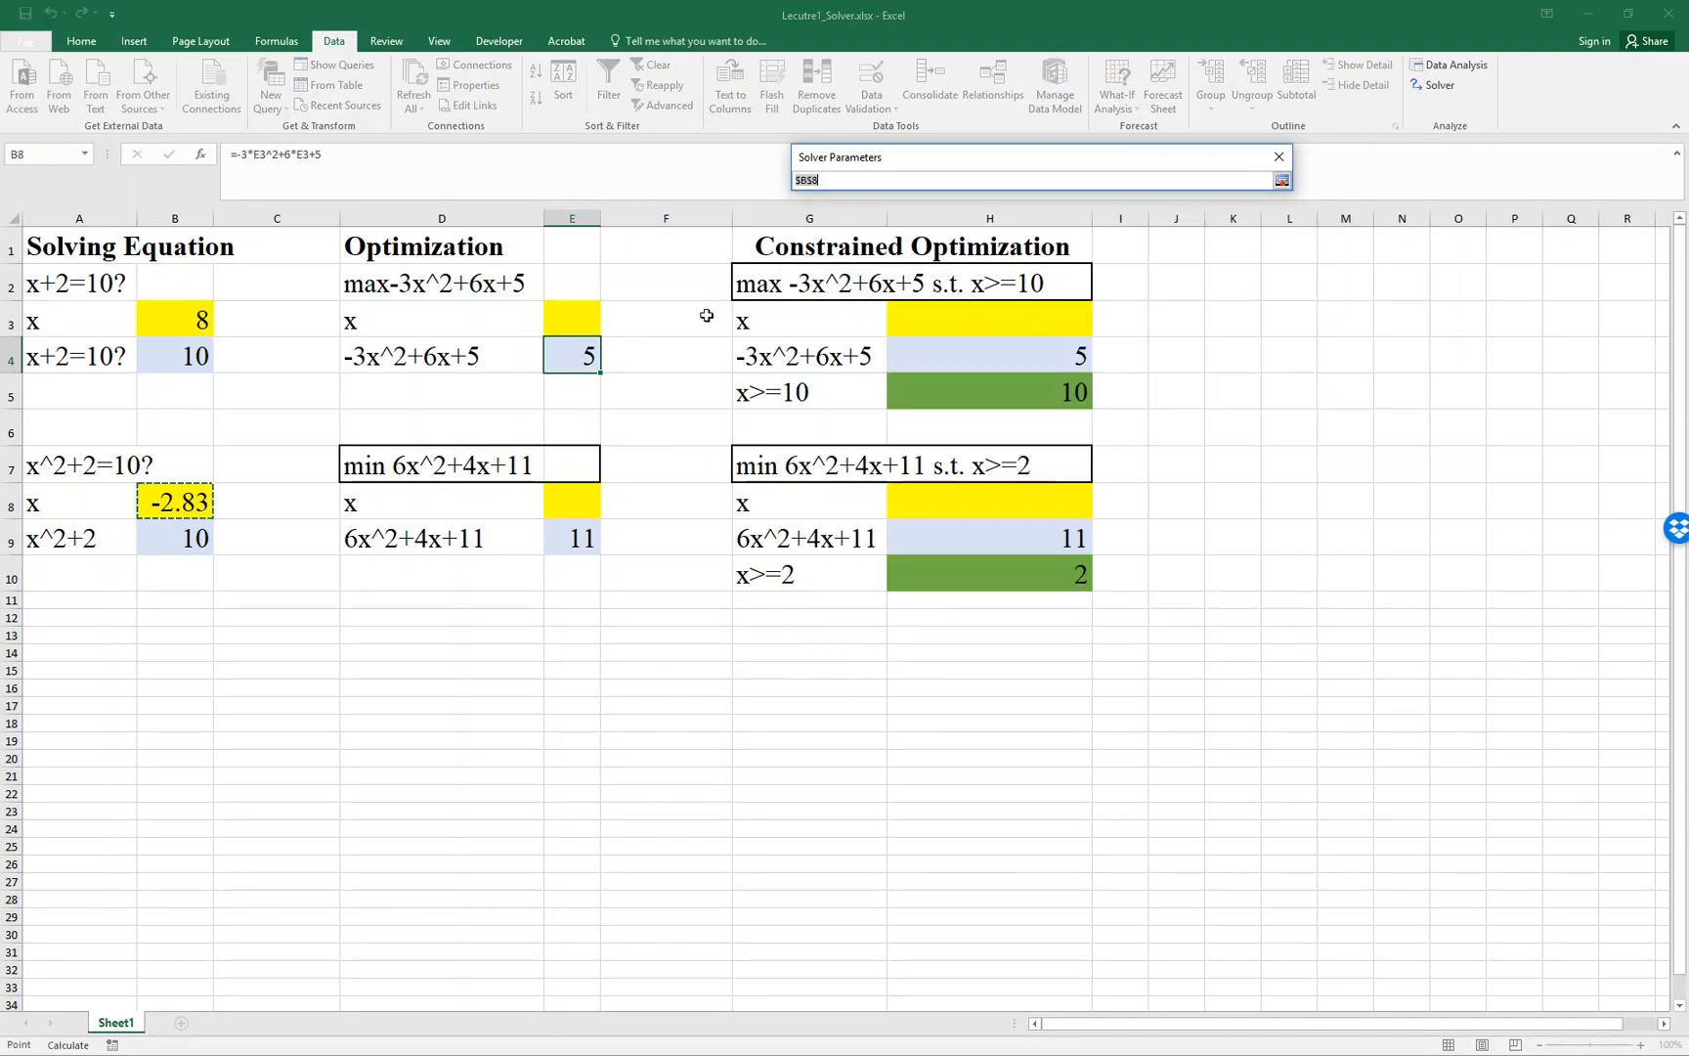
click(591, 329)
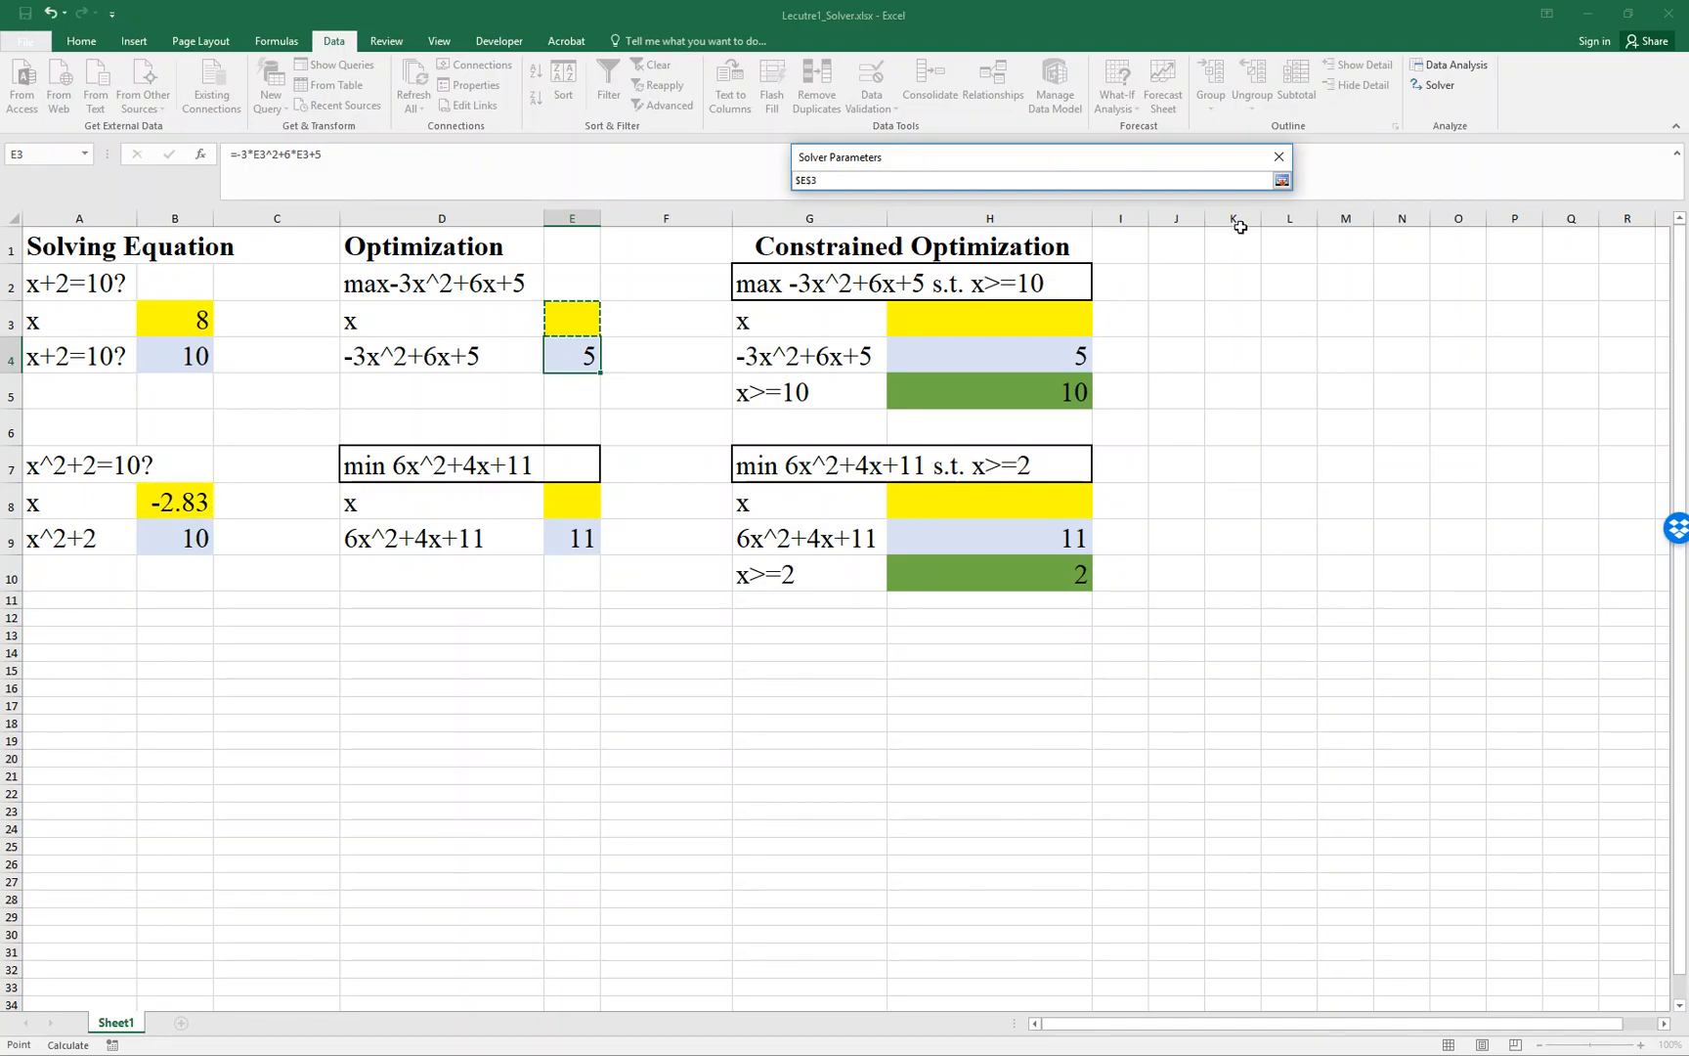
click(1282, 180)
click(1097, 645)
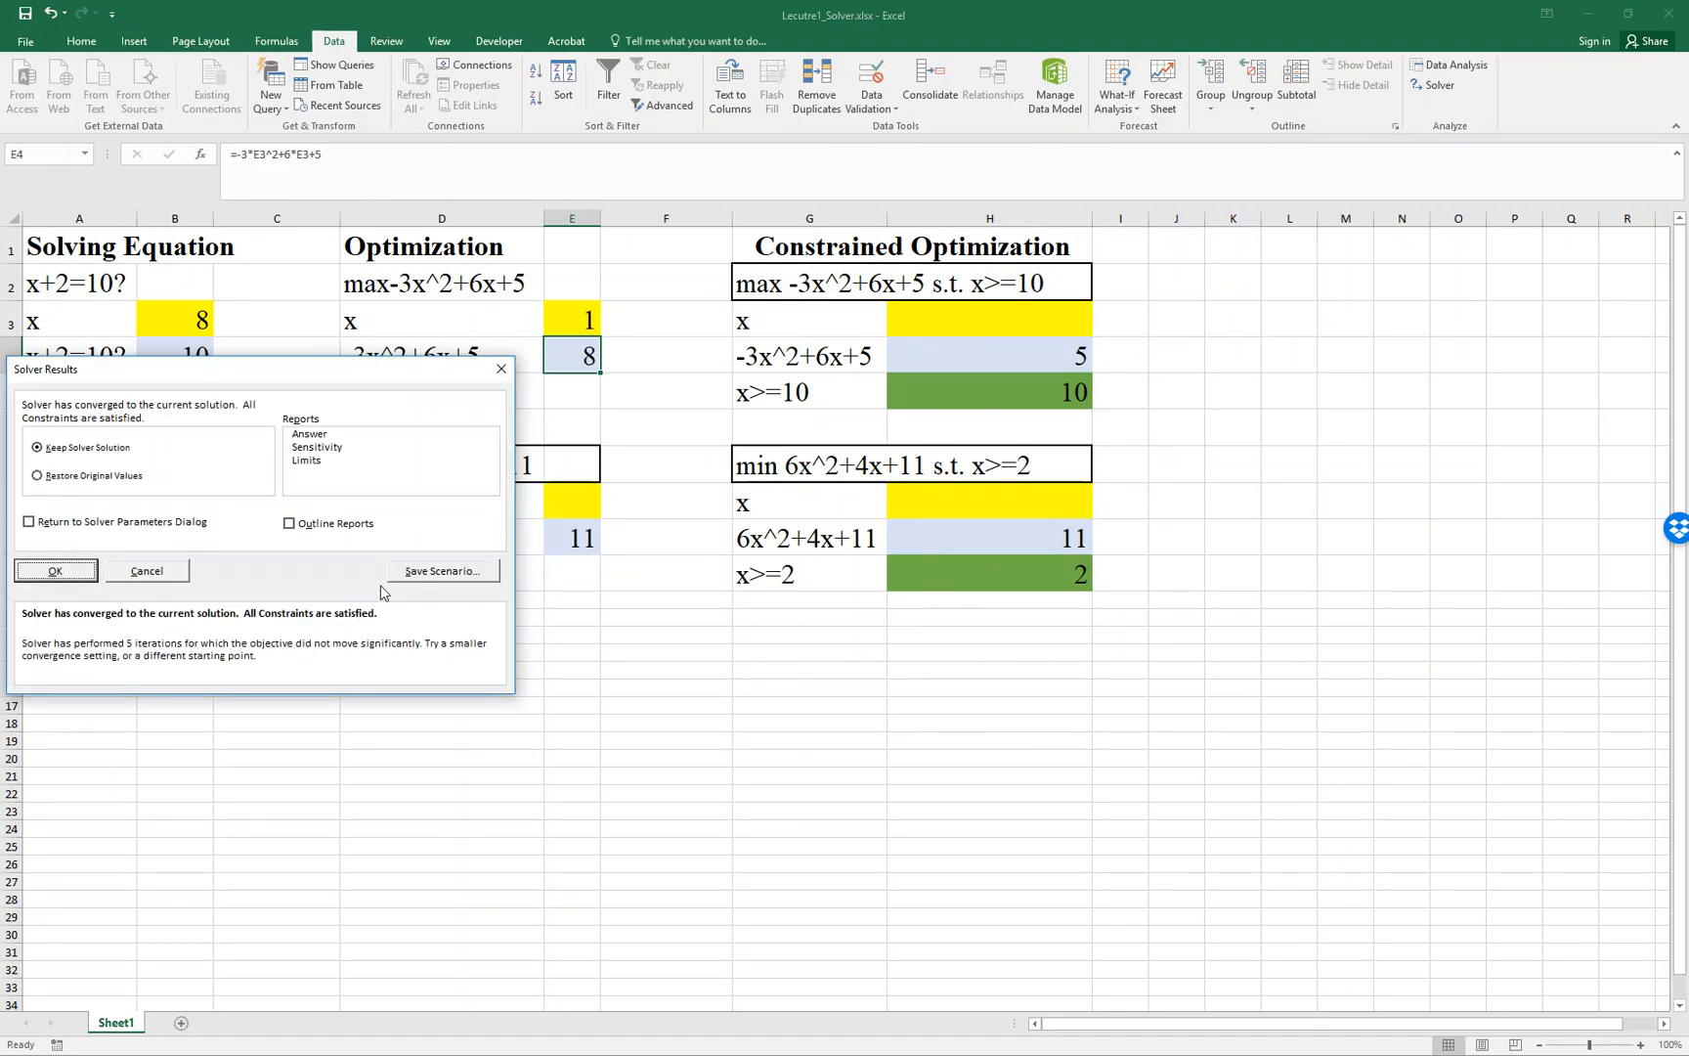
click(44, 575)
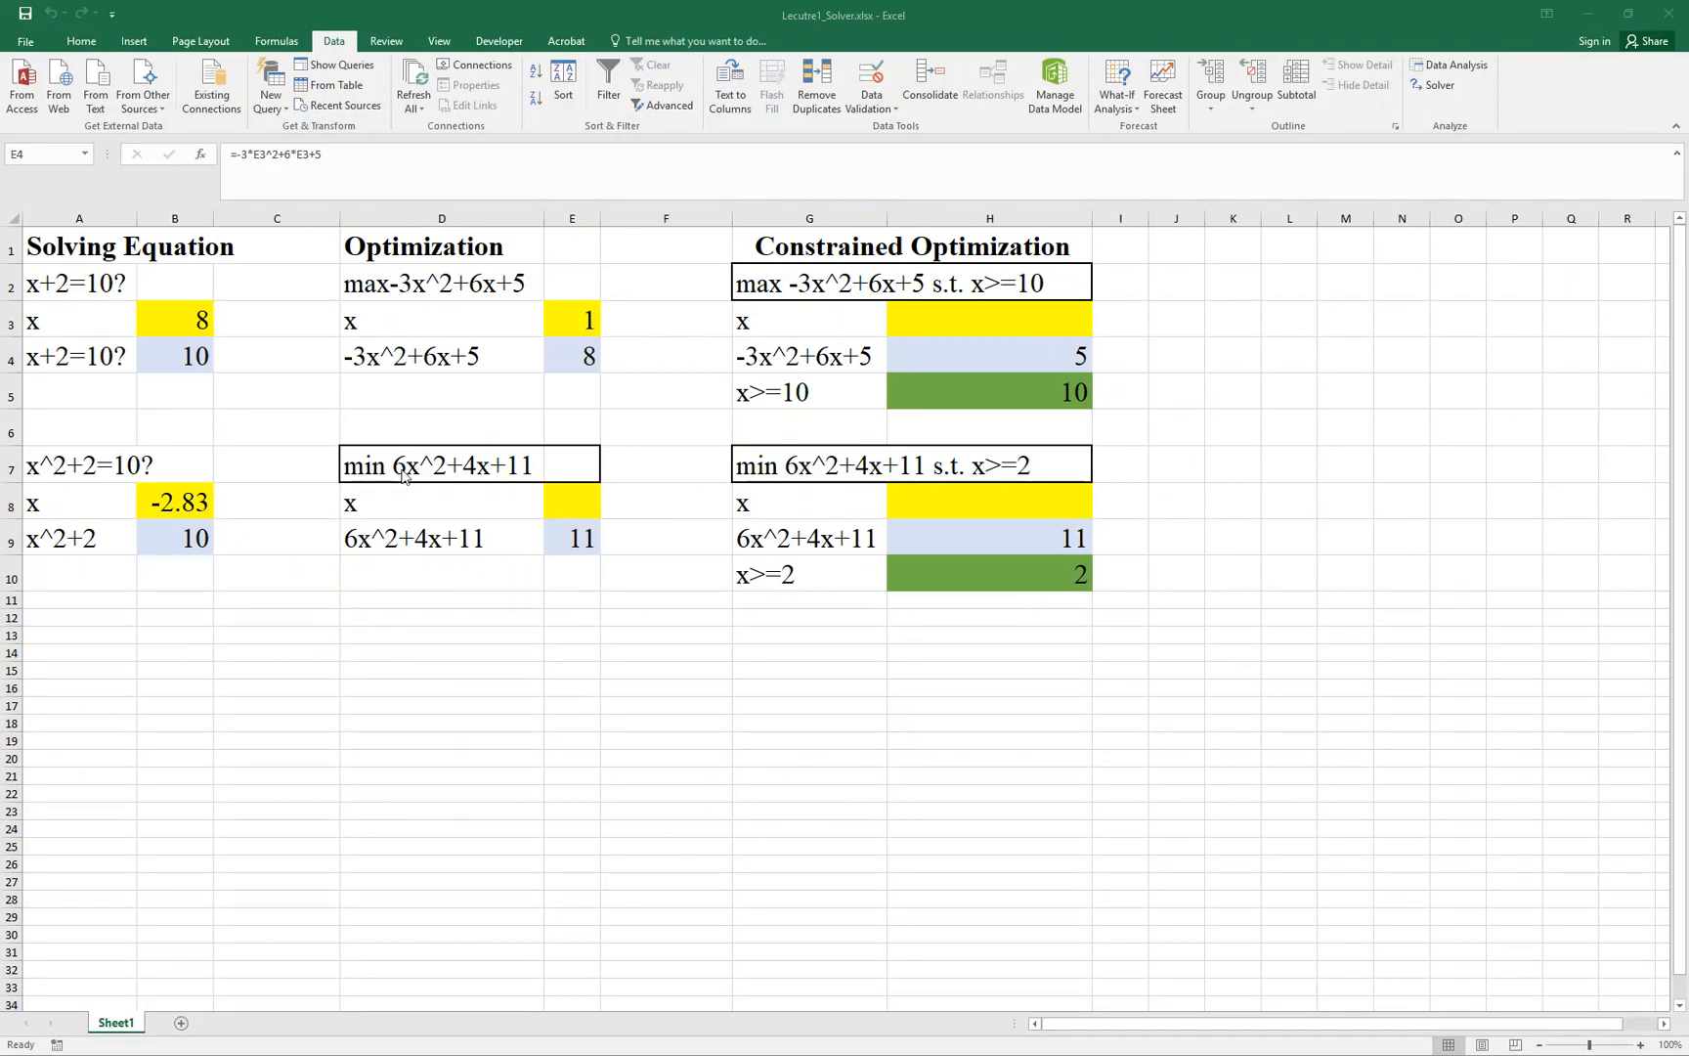
- Review the formula behind E4, the label in D9, and the formula behind E9 for the min 6x^2+4x+11 example
key(F2)
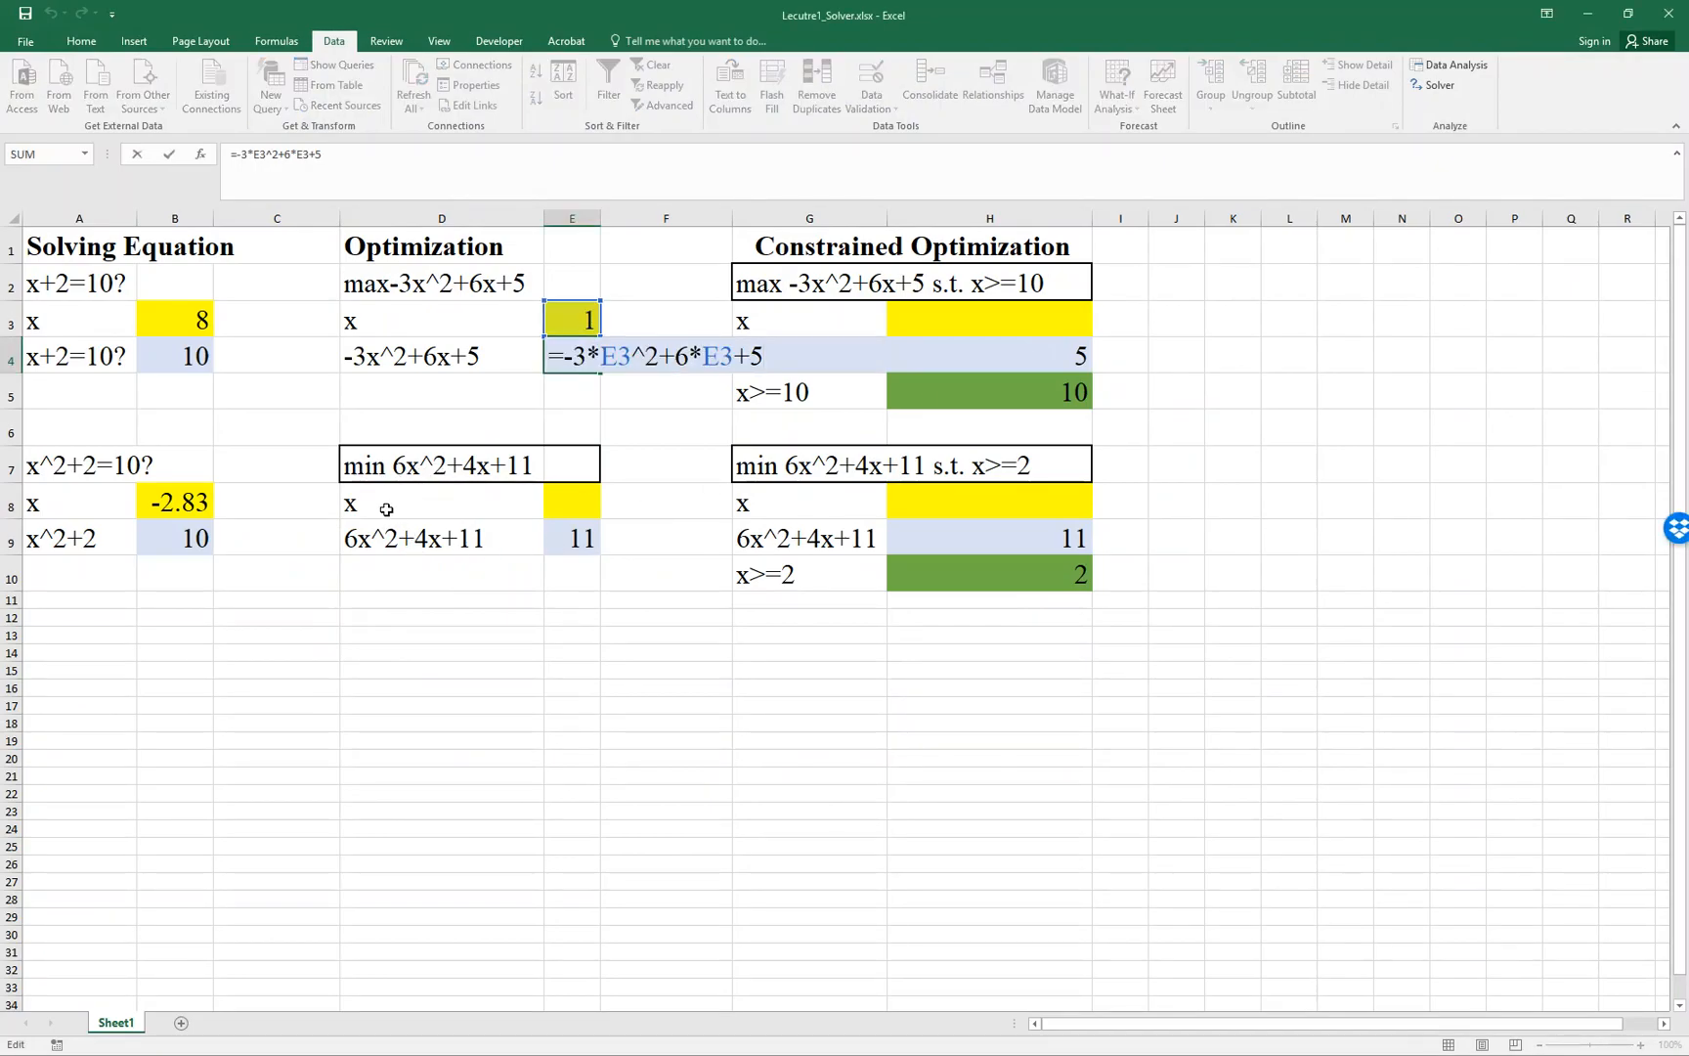
key(Escape)
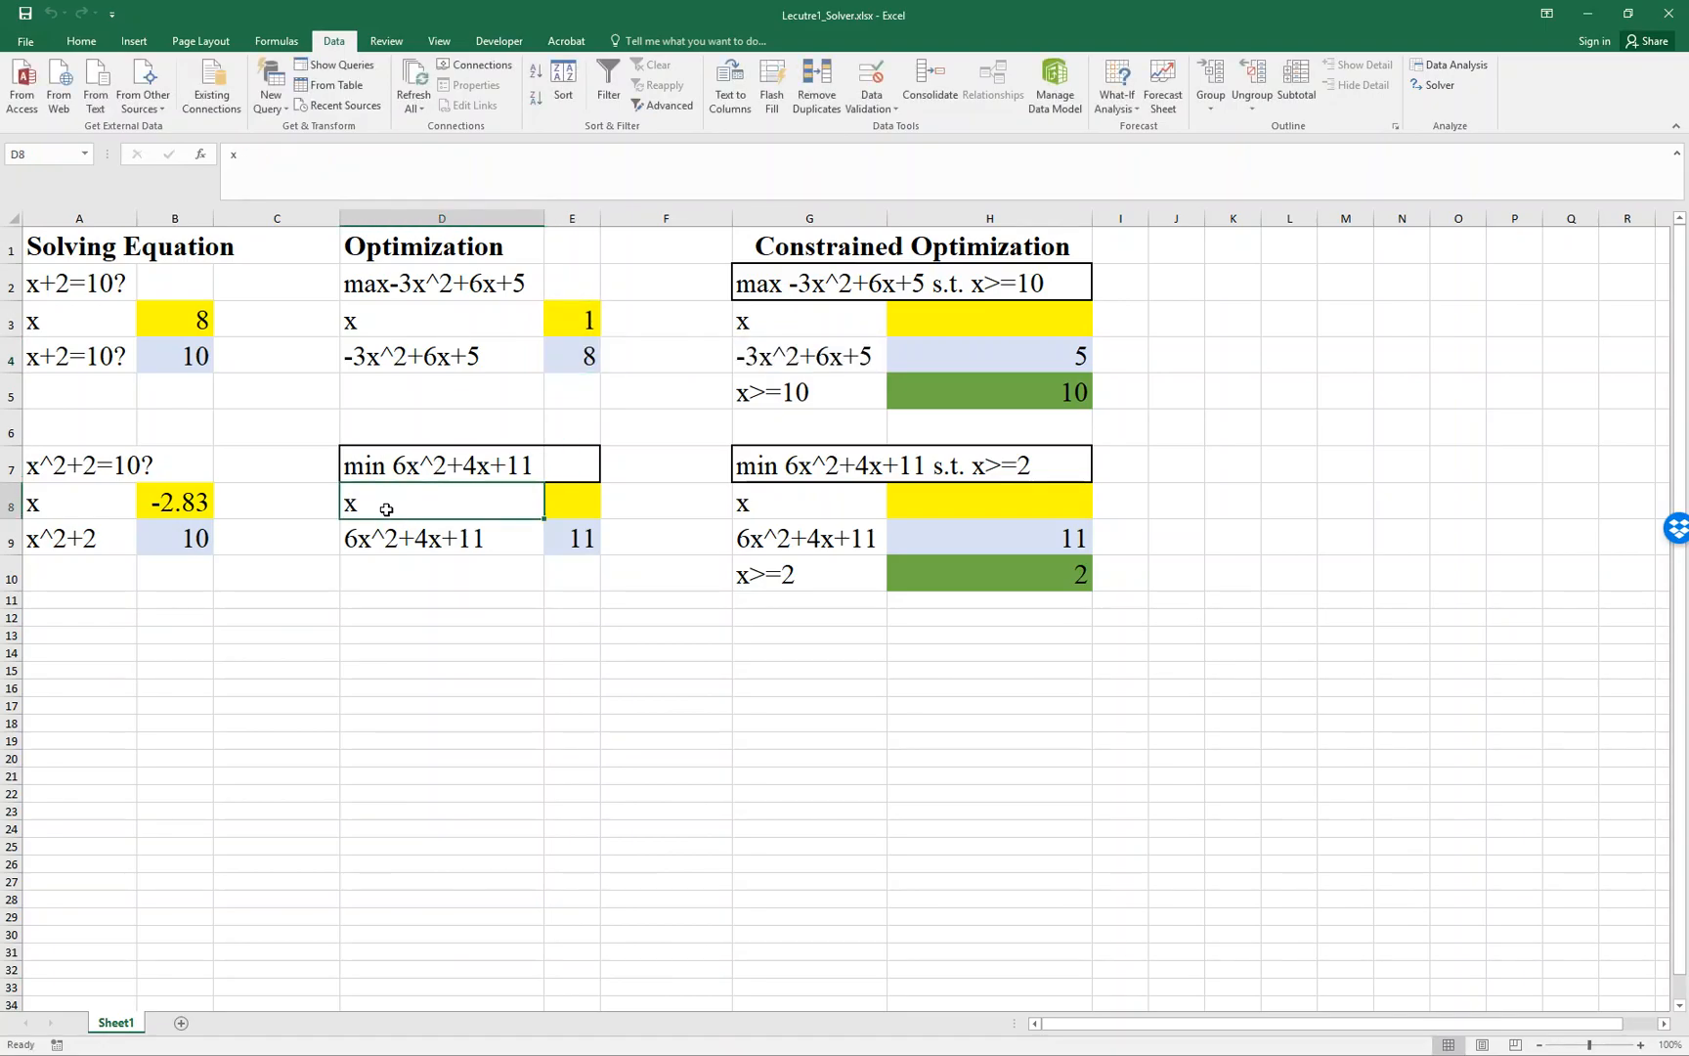
click(389, 542)
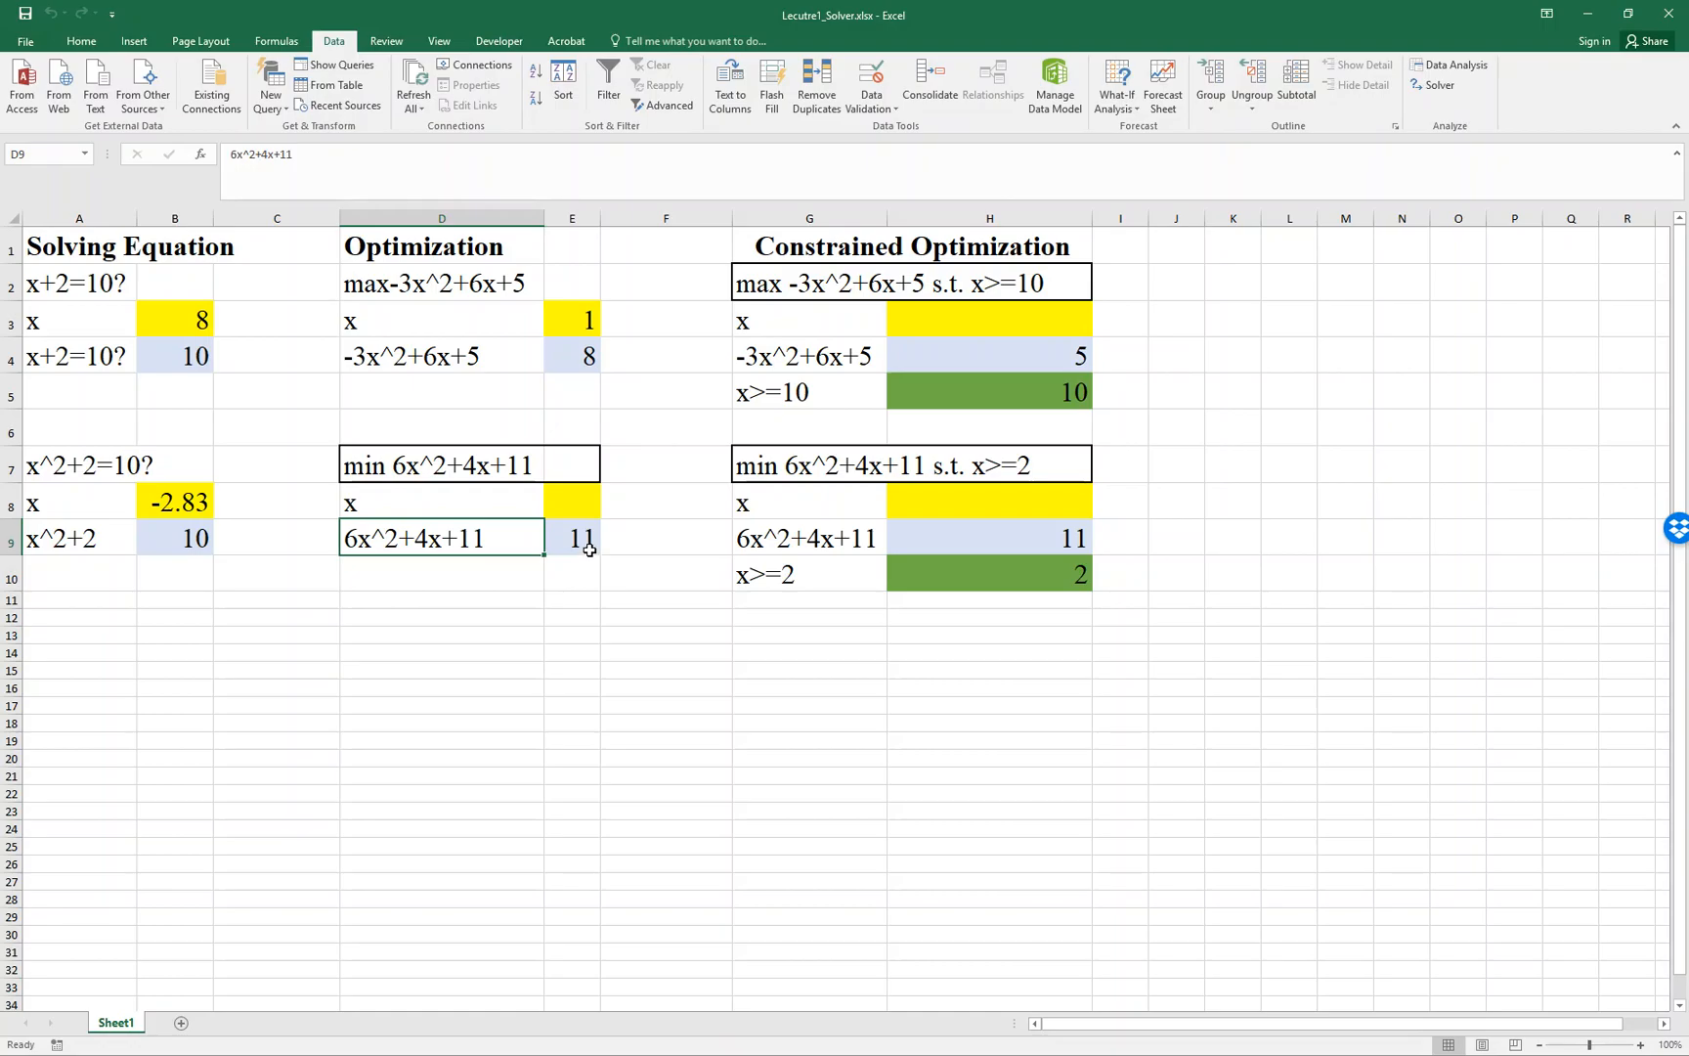
click(589, 552)
double_click(590, 549)
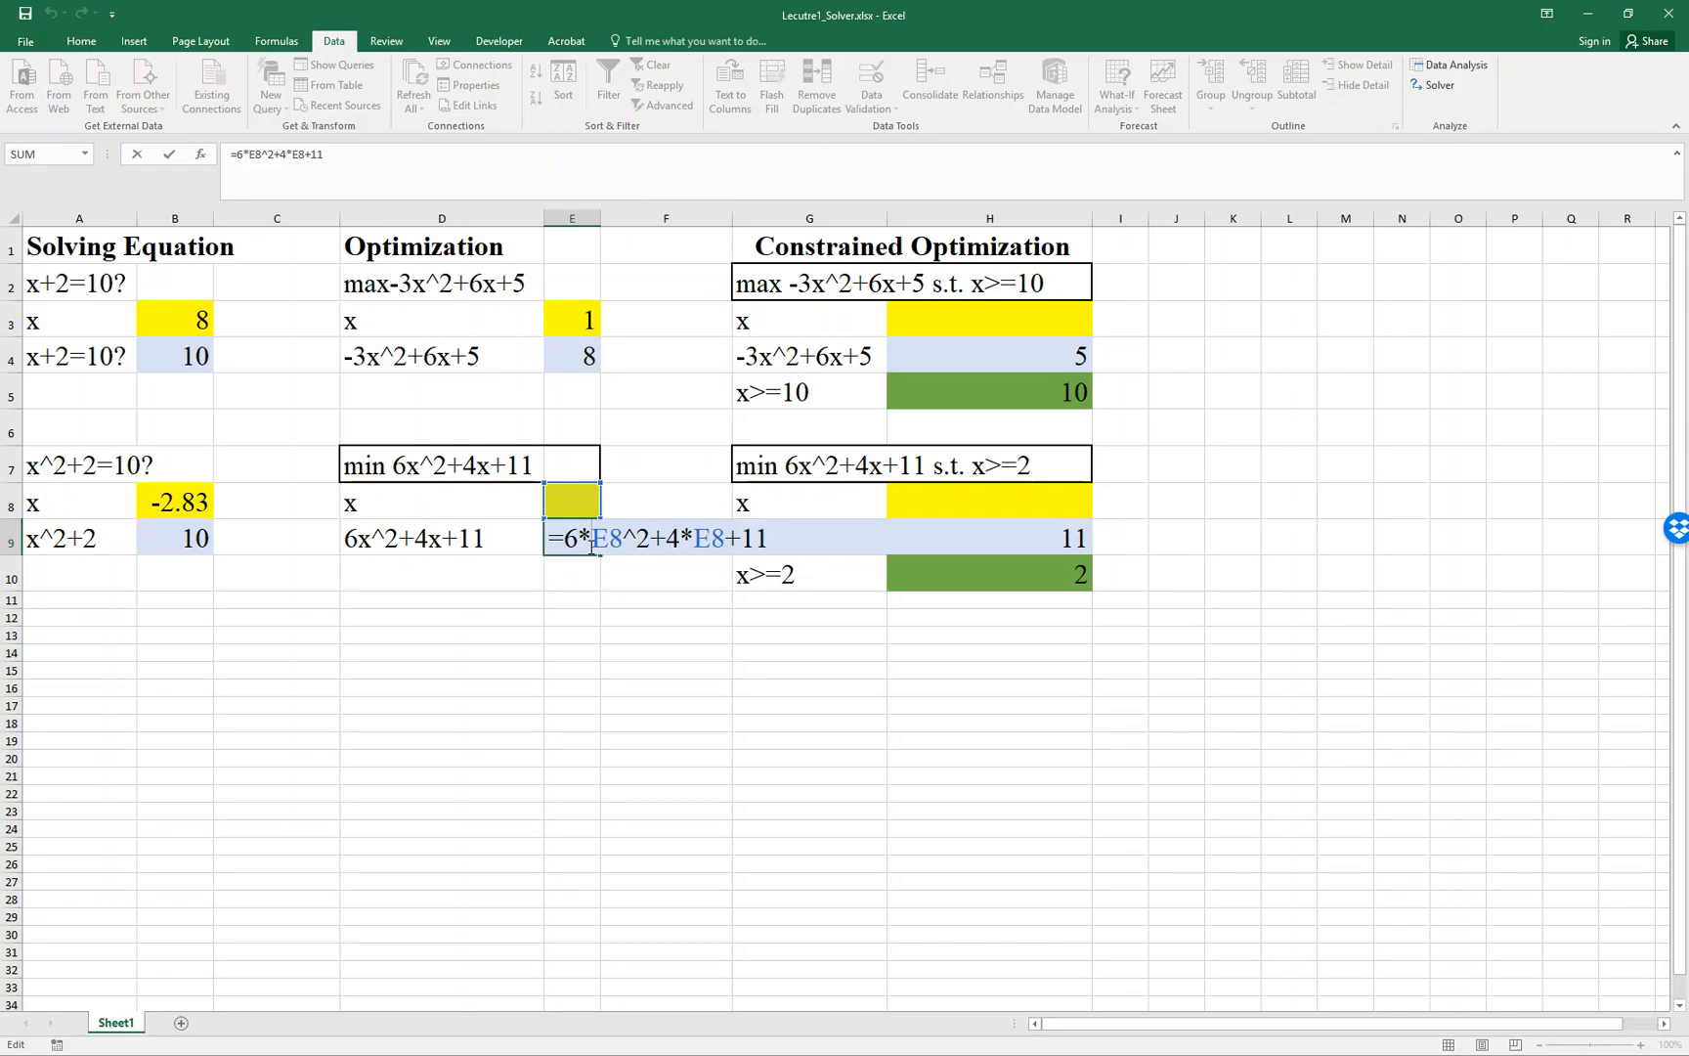
key(ctrl+Return)
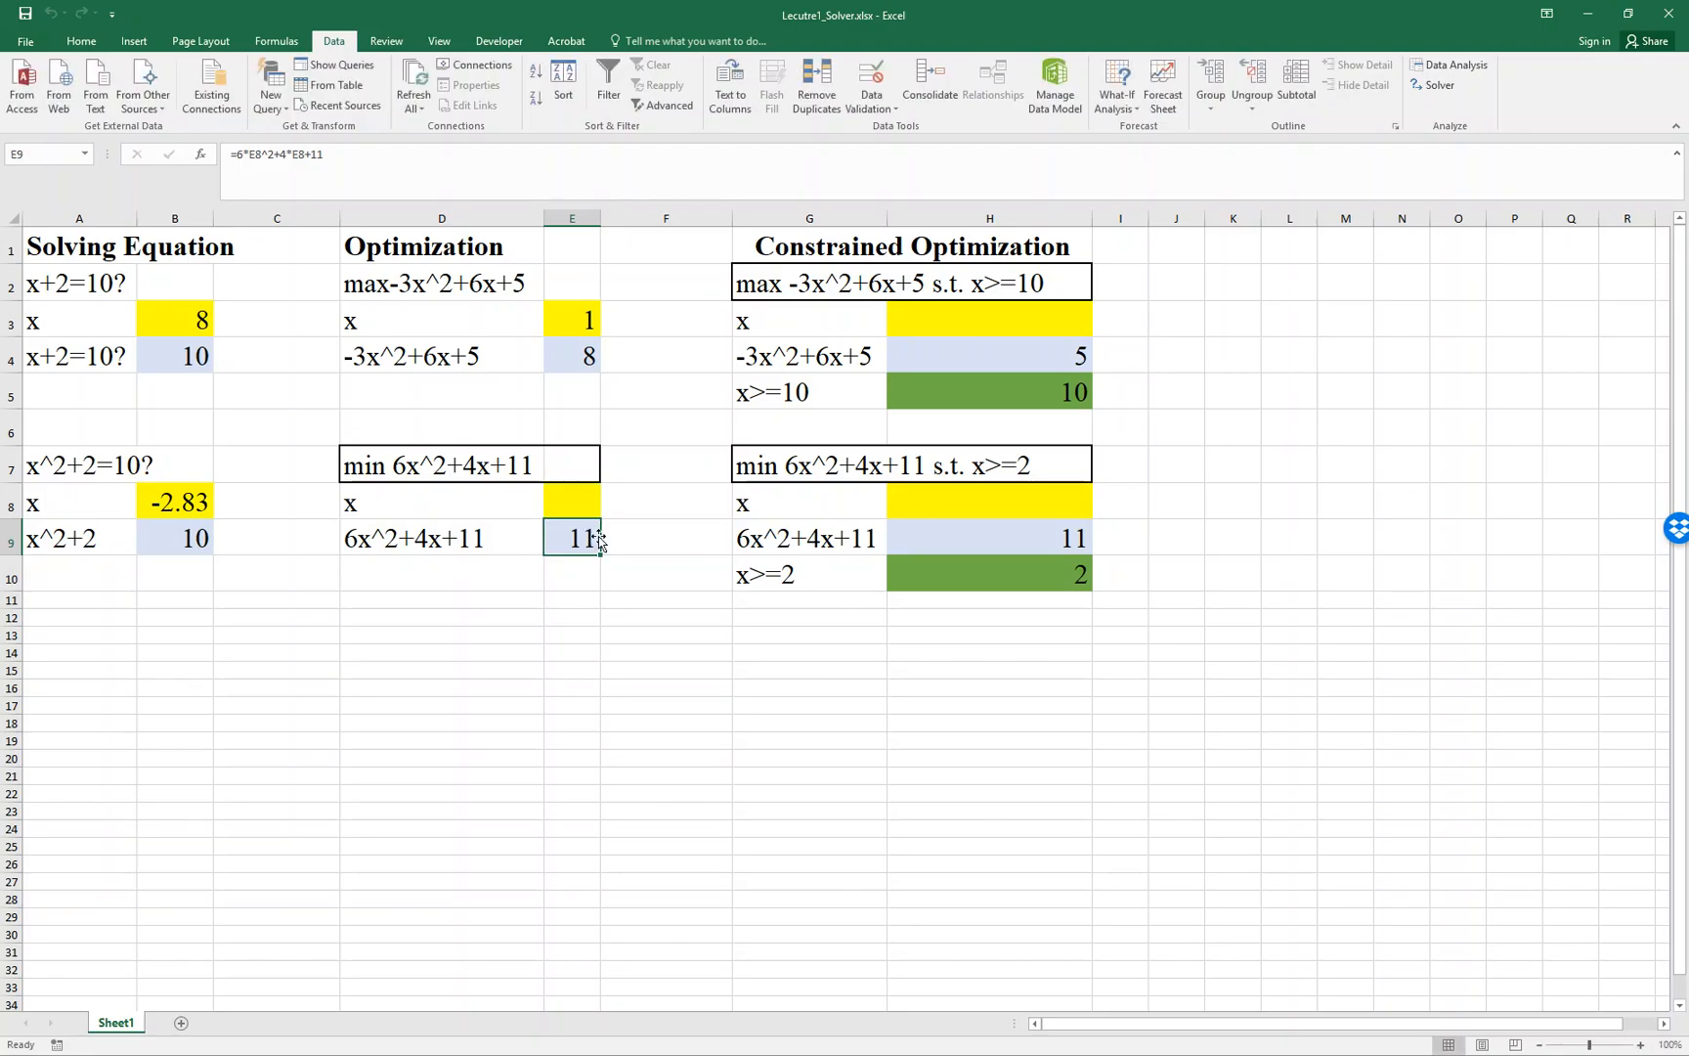
- Open Solver and set it up to minimize objective cell E9 by changing variable cell E8
click(1449, 89)
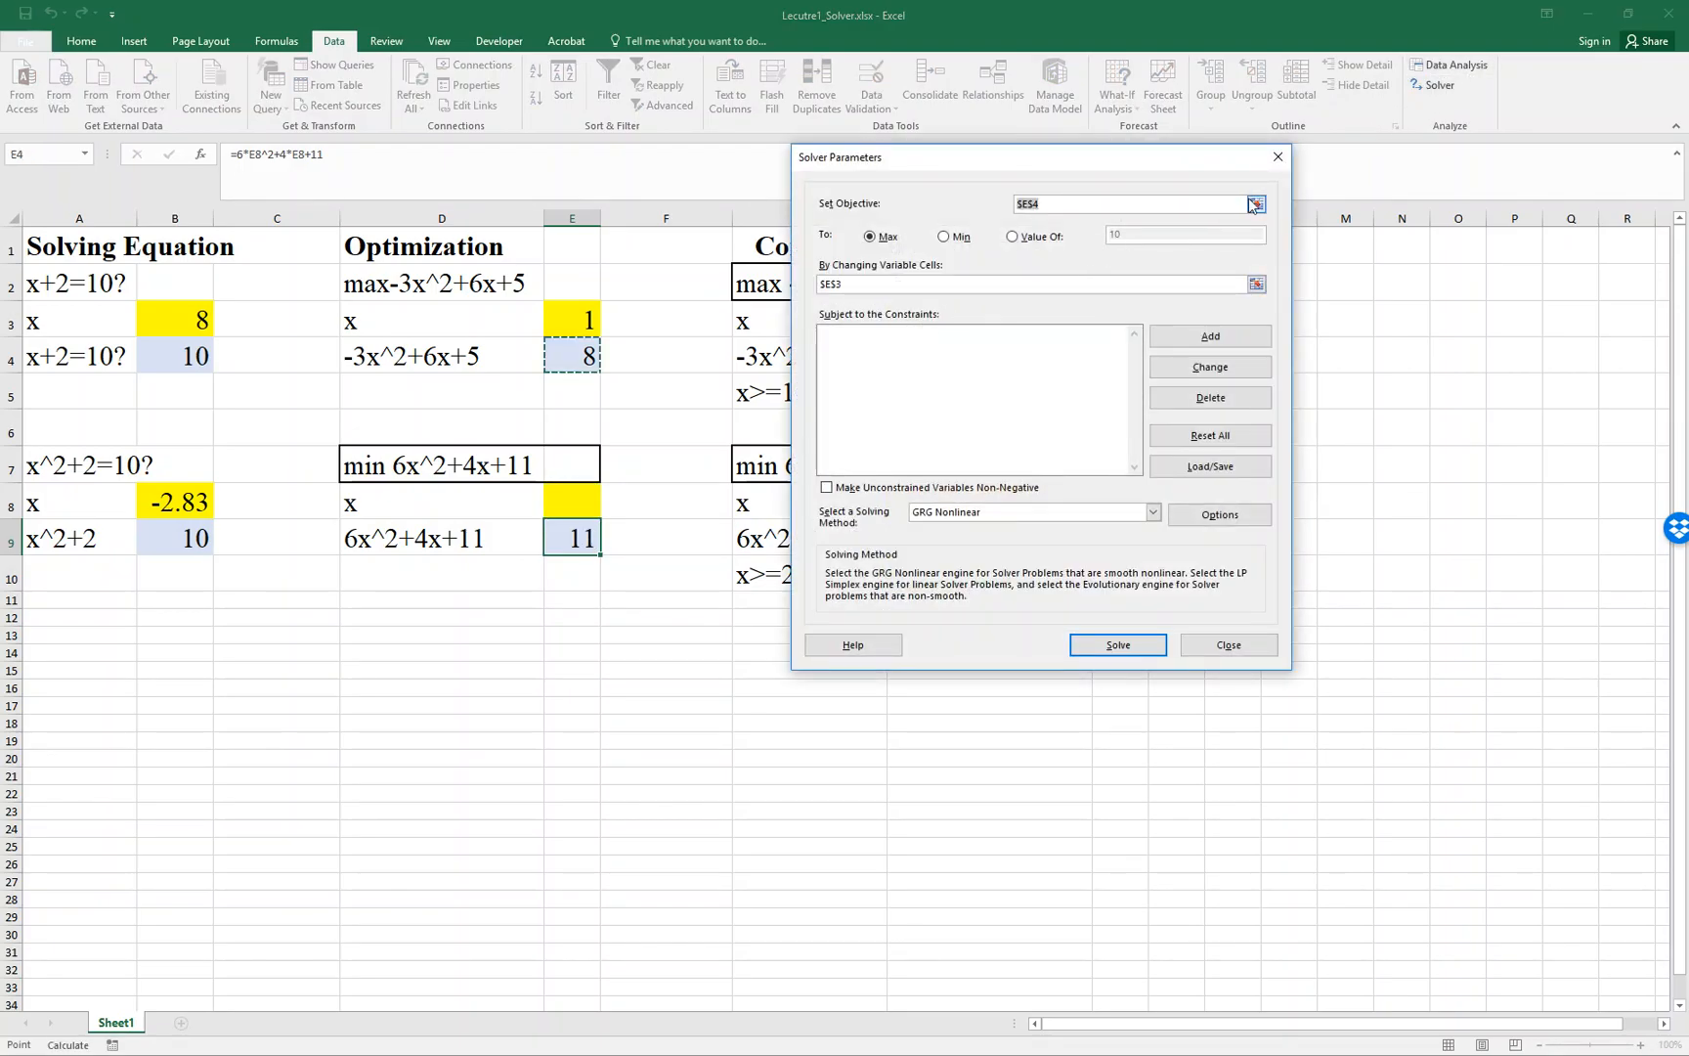
click(1255, 204)
click(557, 537)
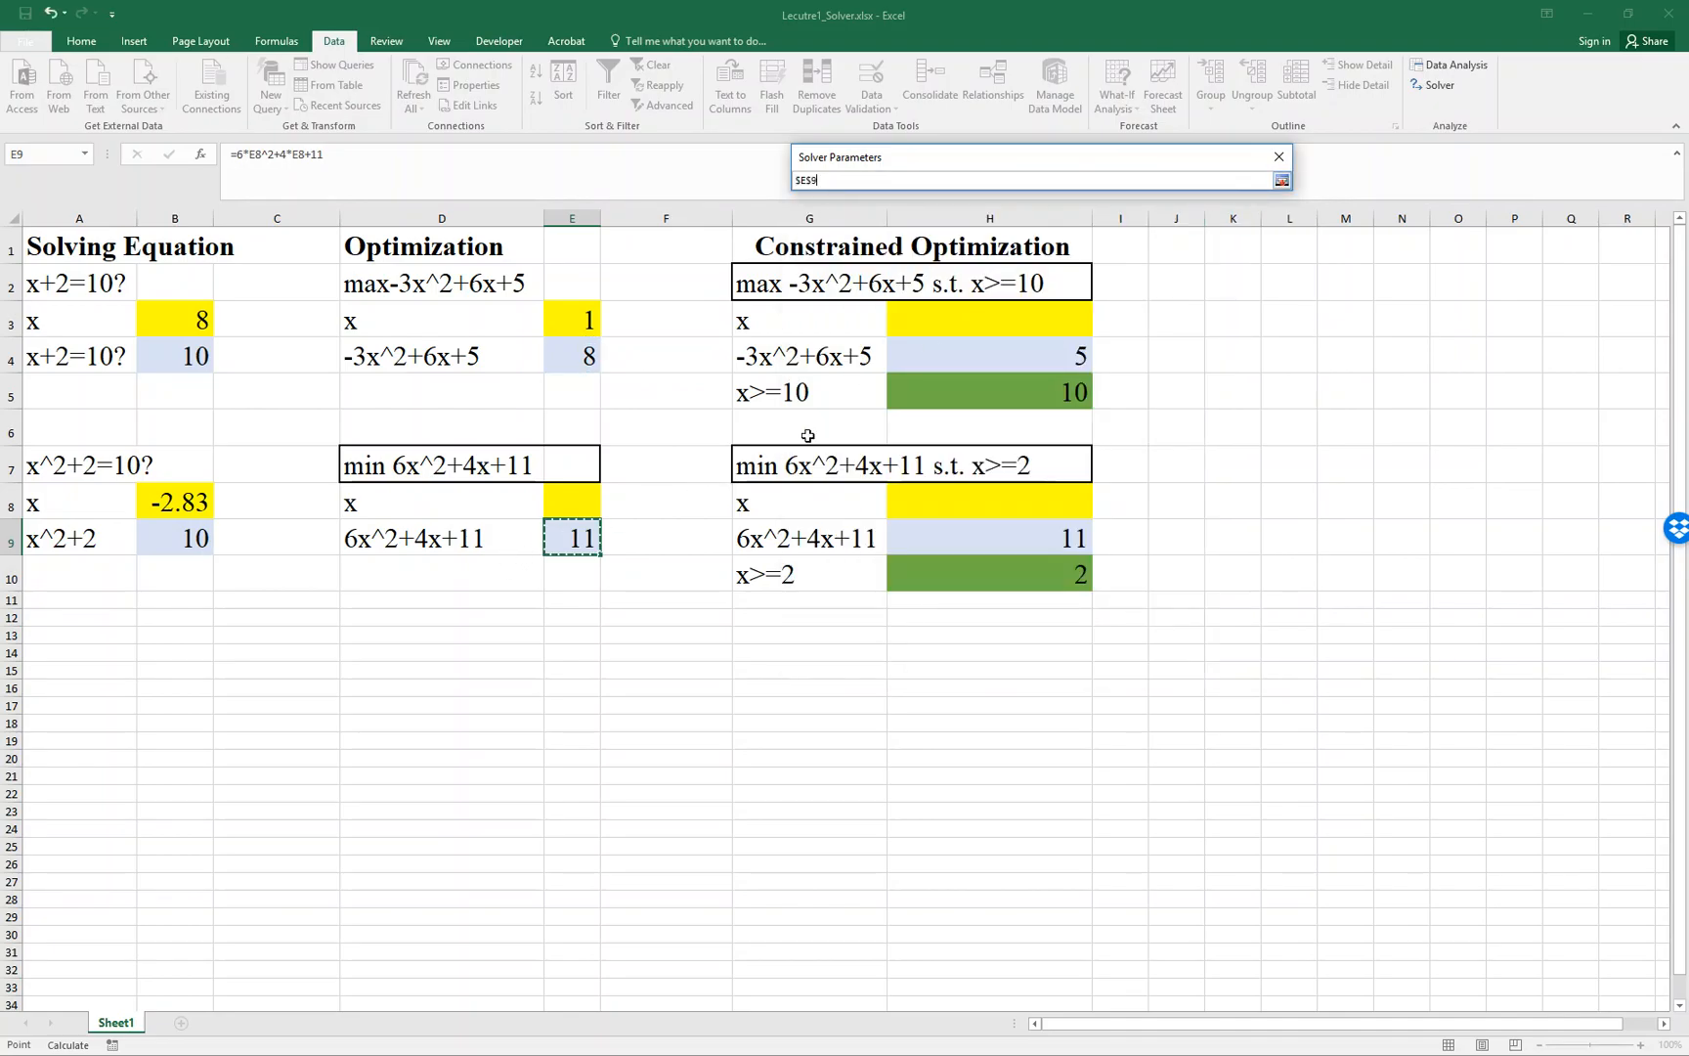
click(1282, 180)
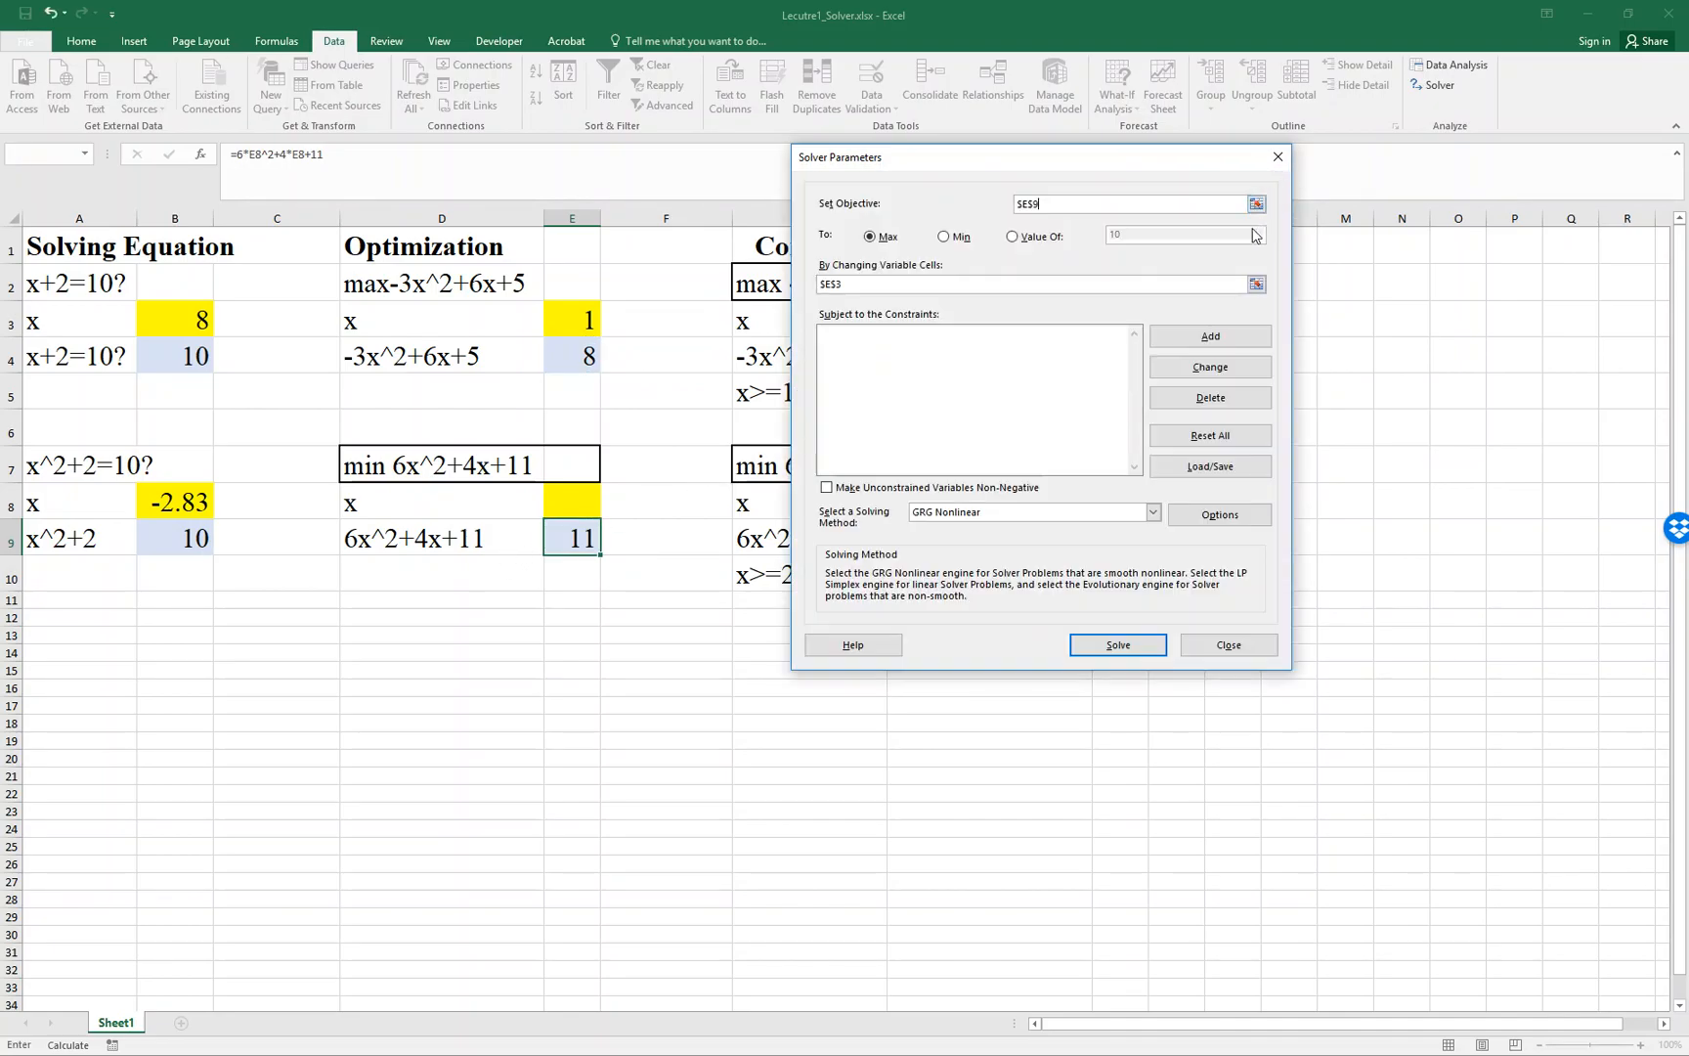
click(951, 237)
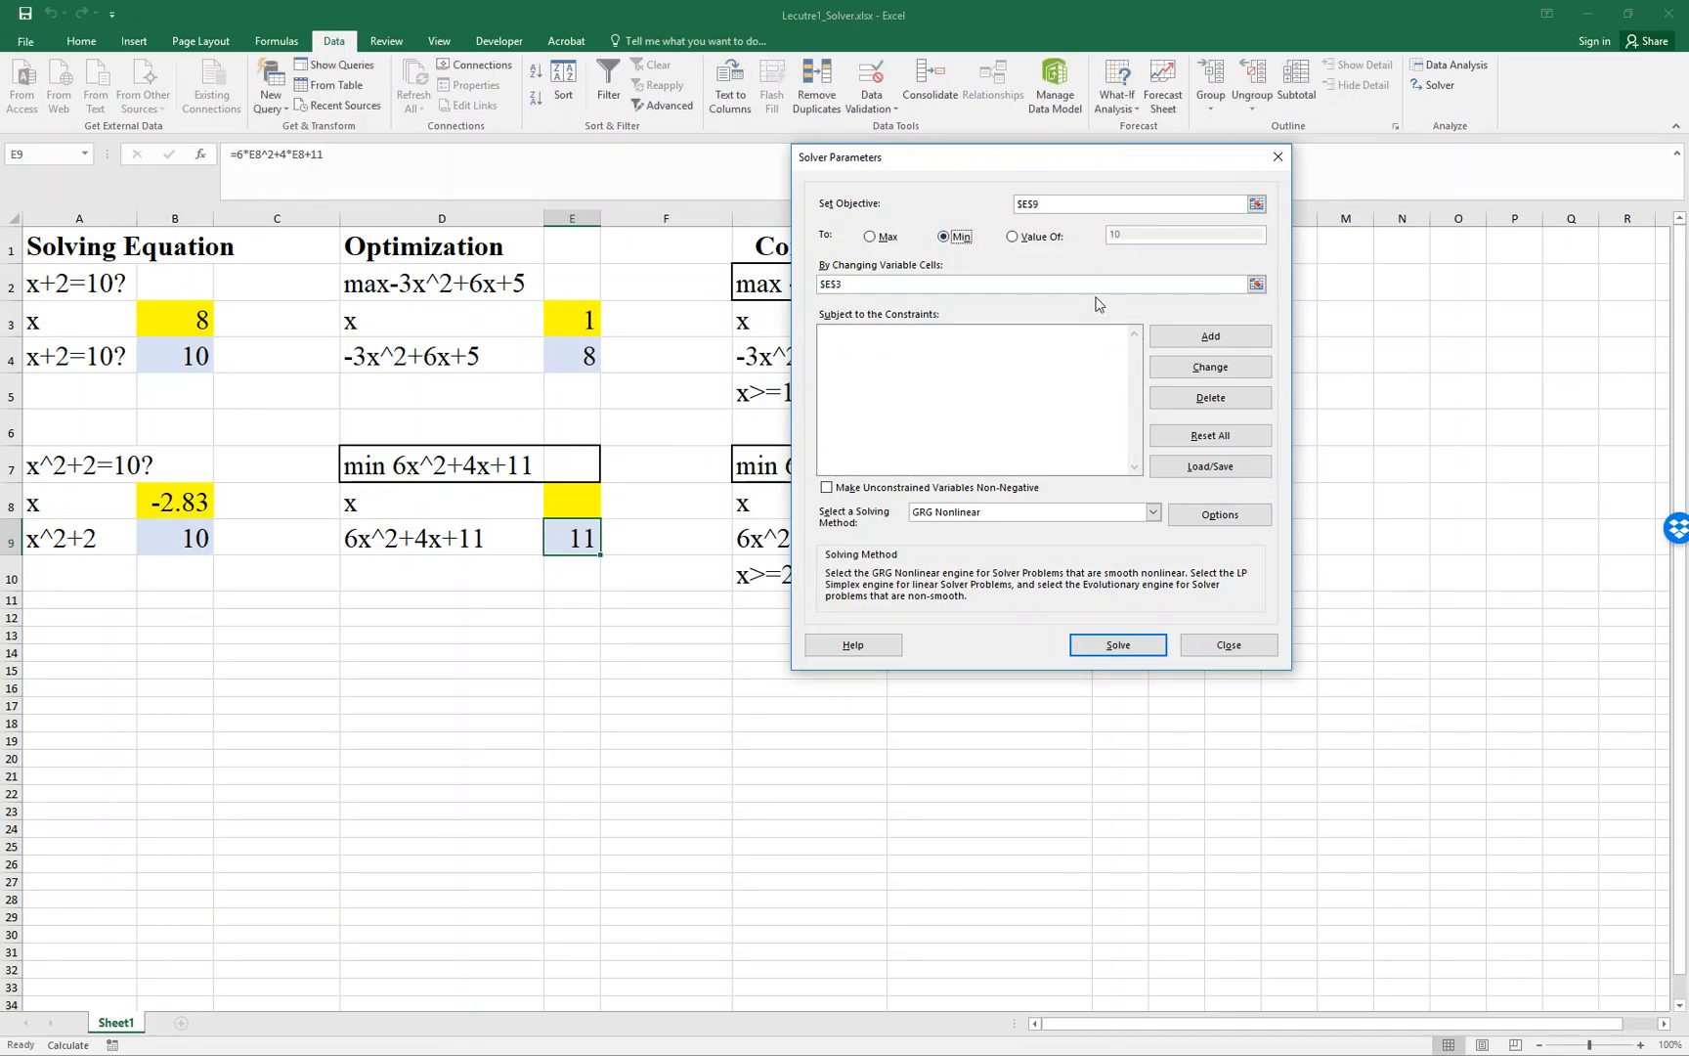
click(1256, 283)
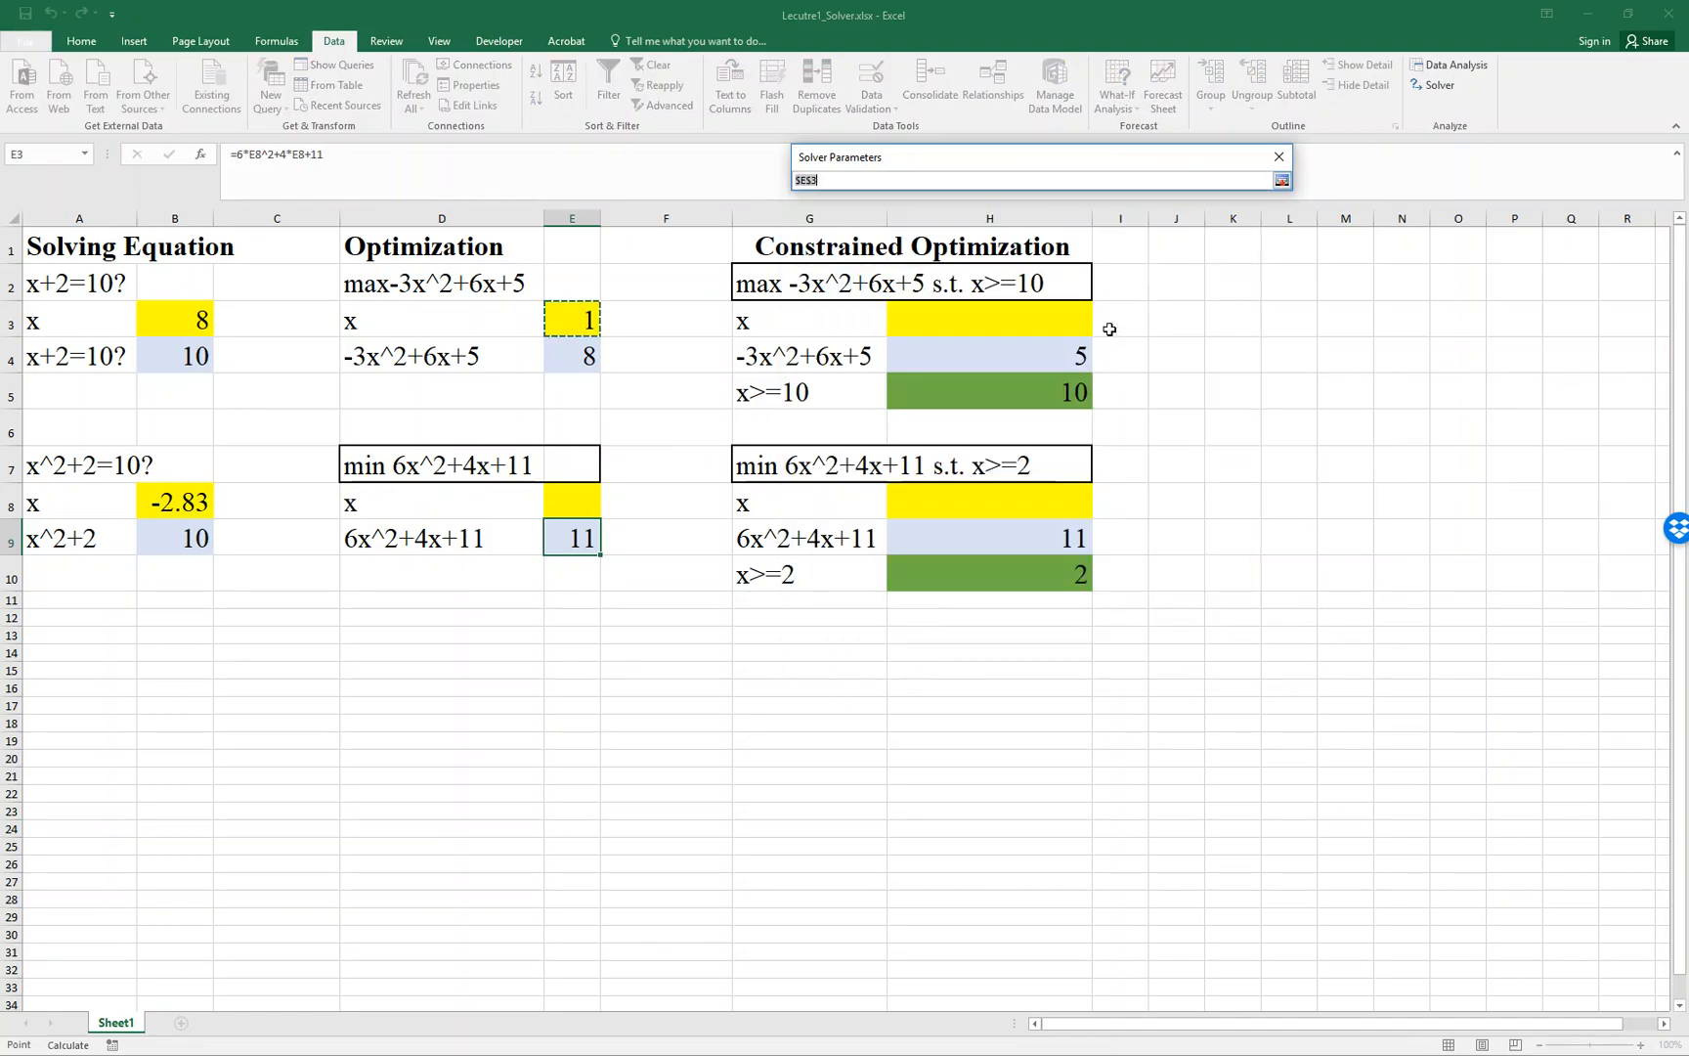
click(595, 501)
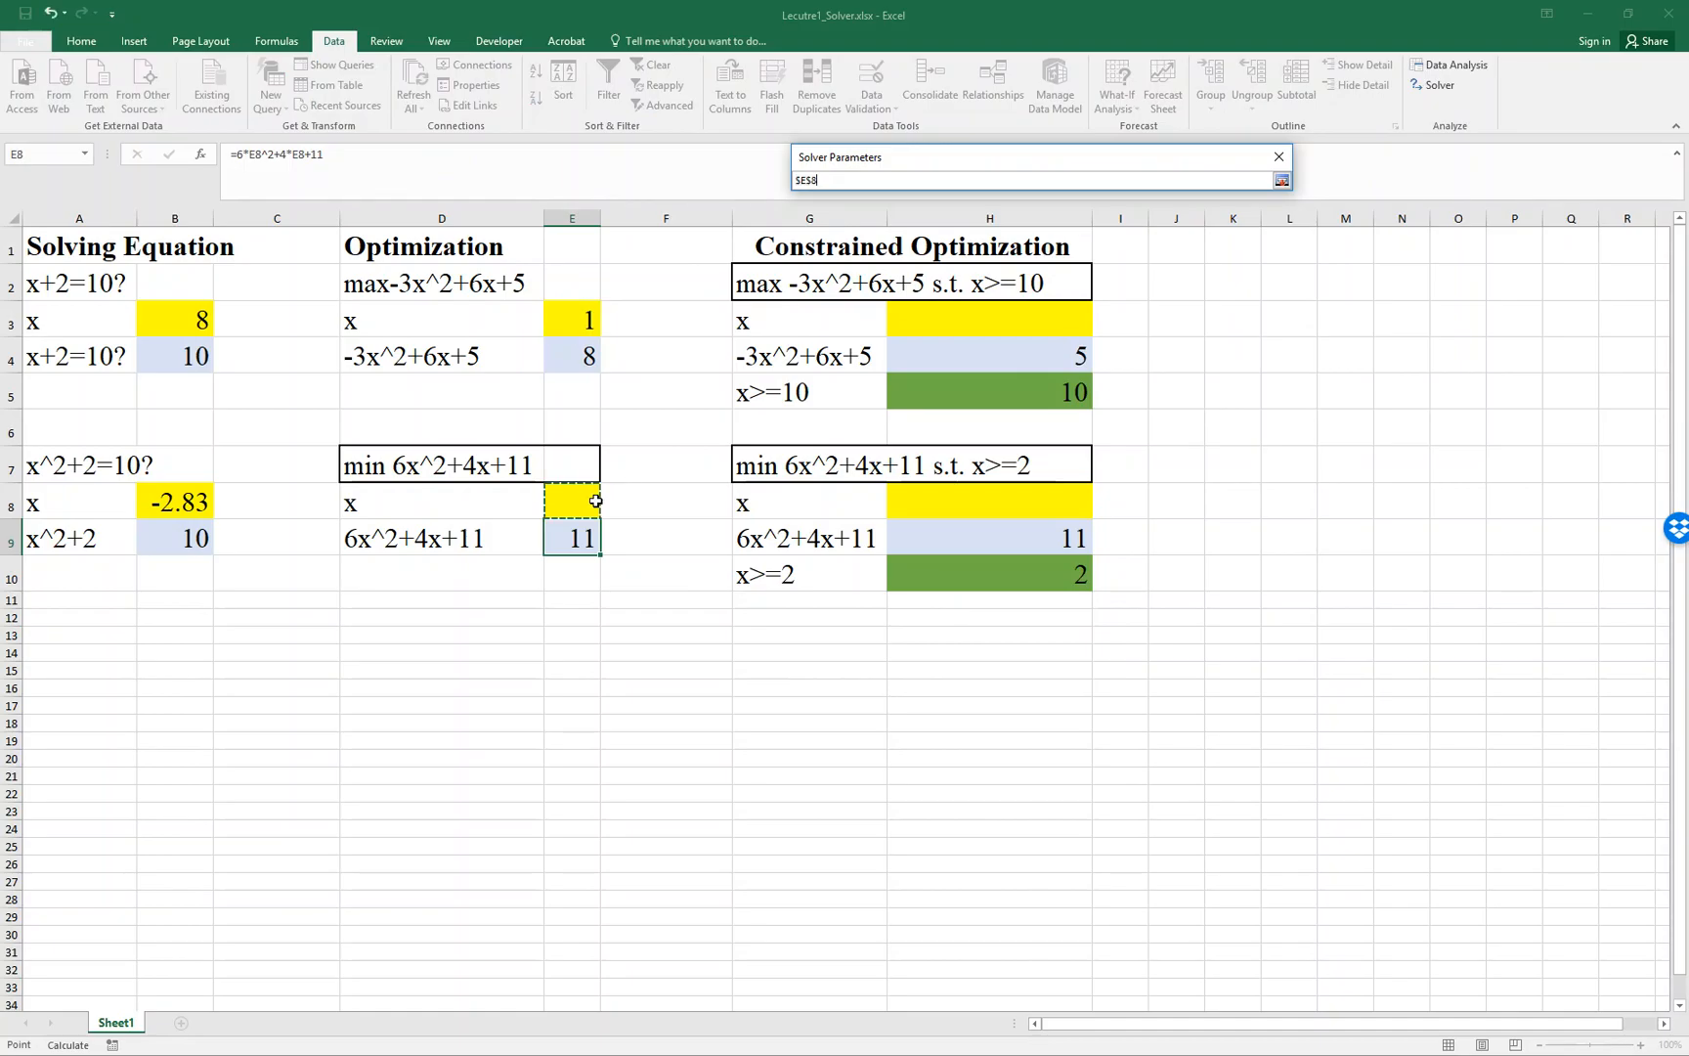
click(1281, 180)
- Solve the minimization, keep the solution, and auto-fit column E's width to show the full decimal values
click(1139, 649)
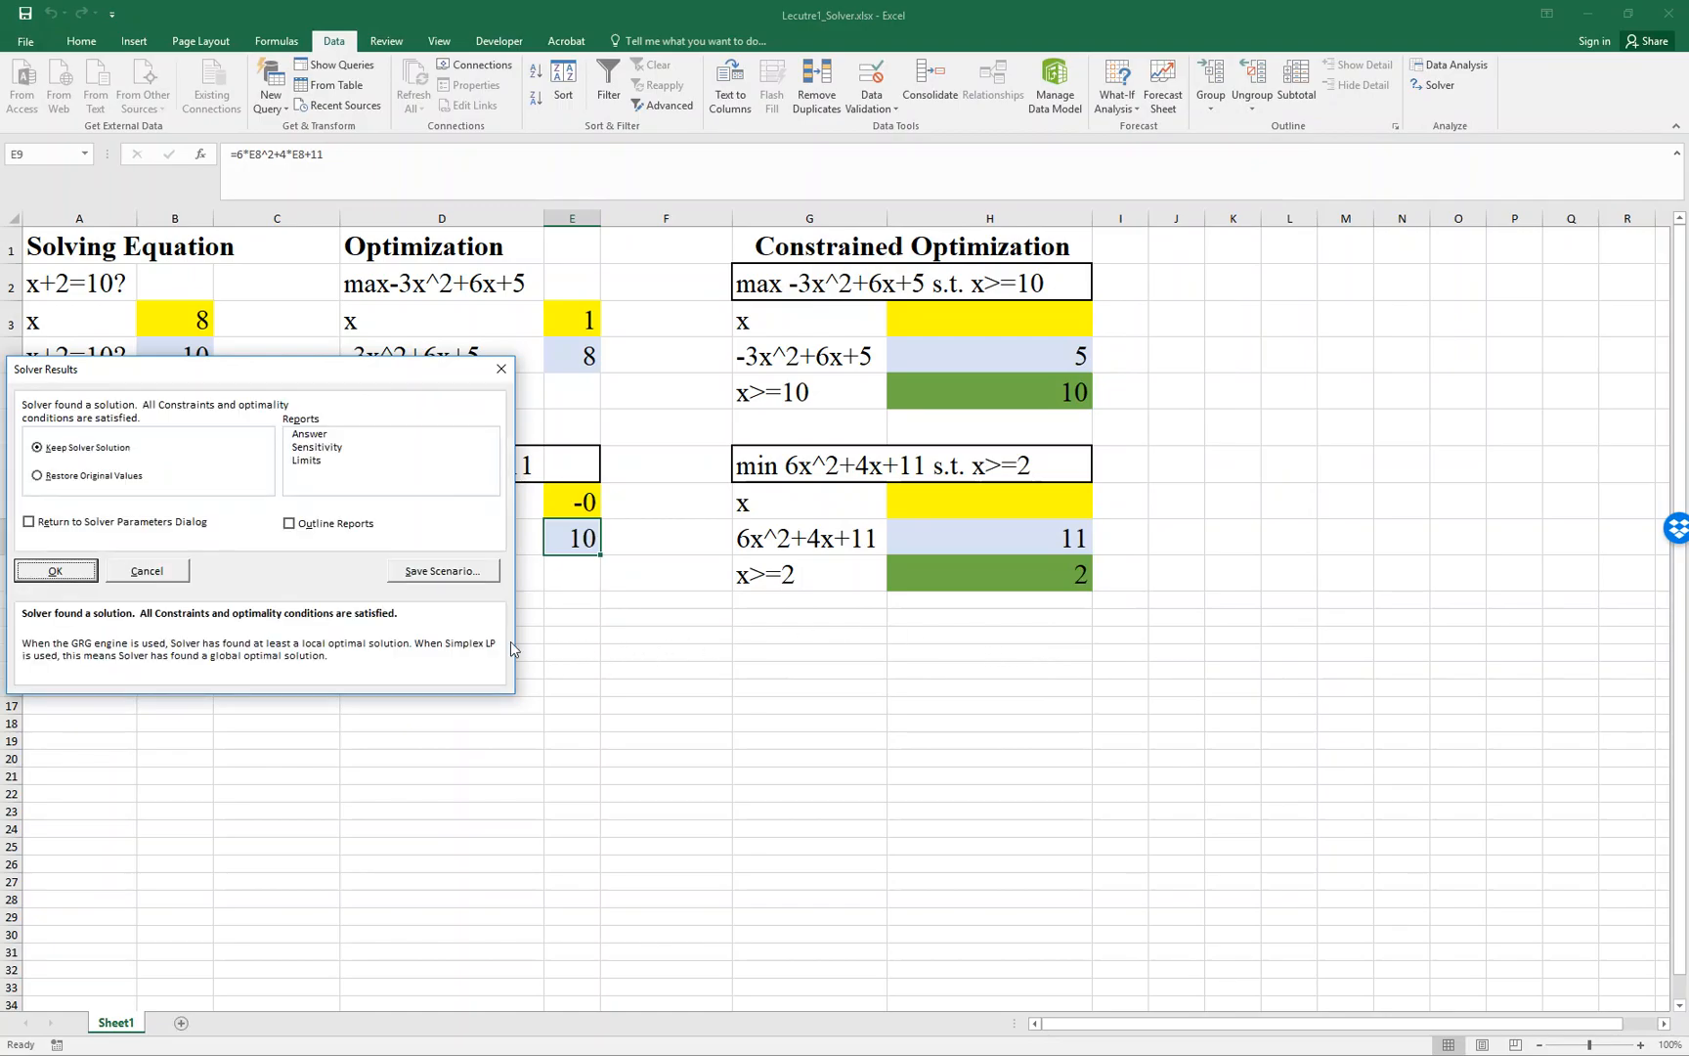
click(65, 567)
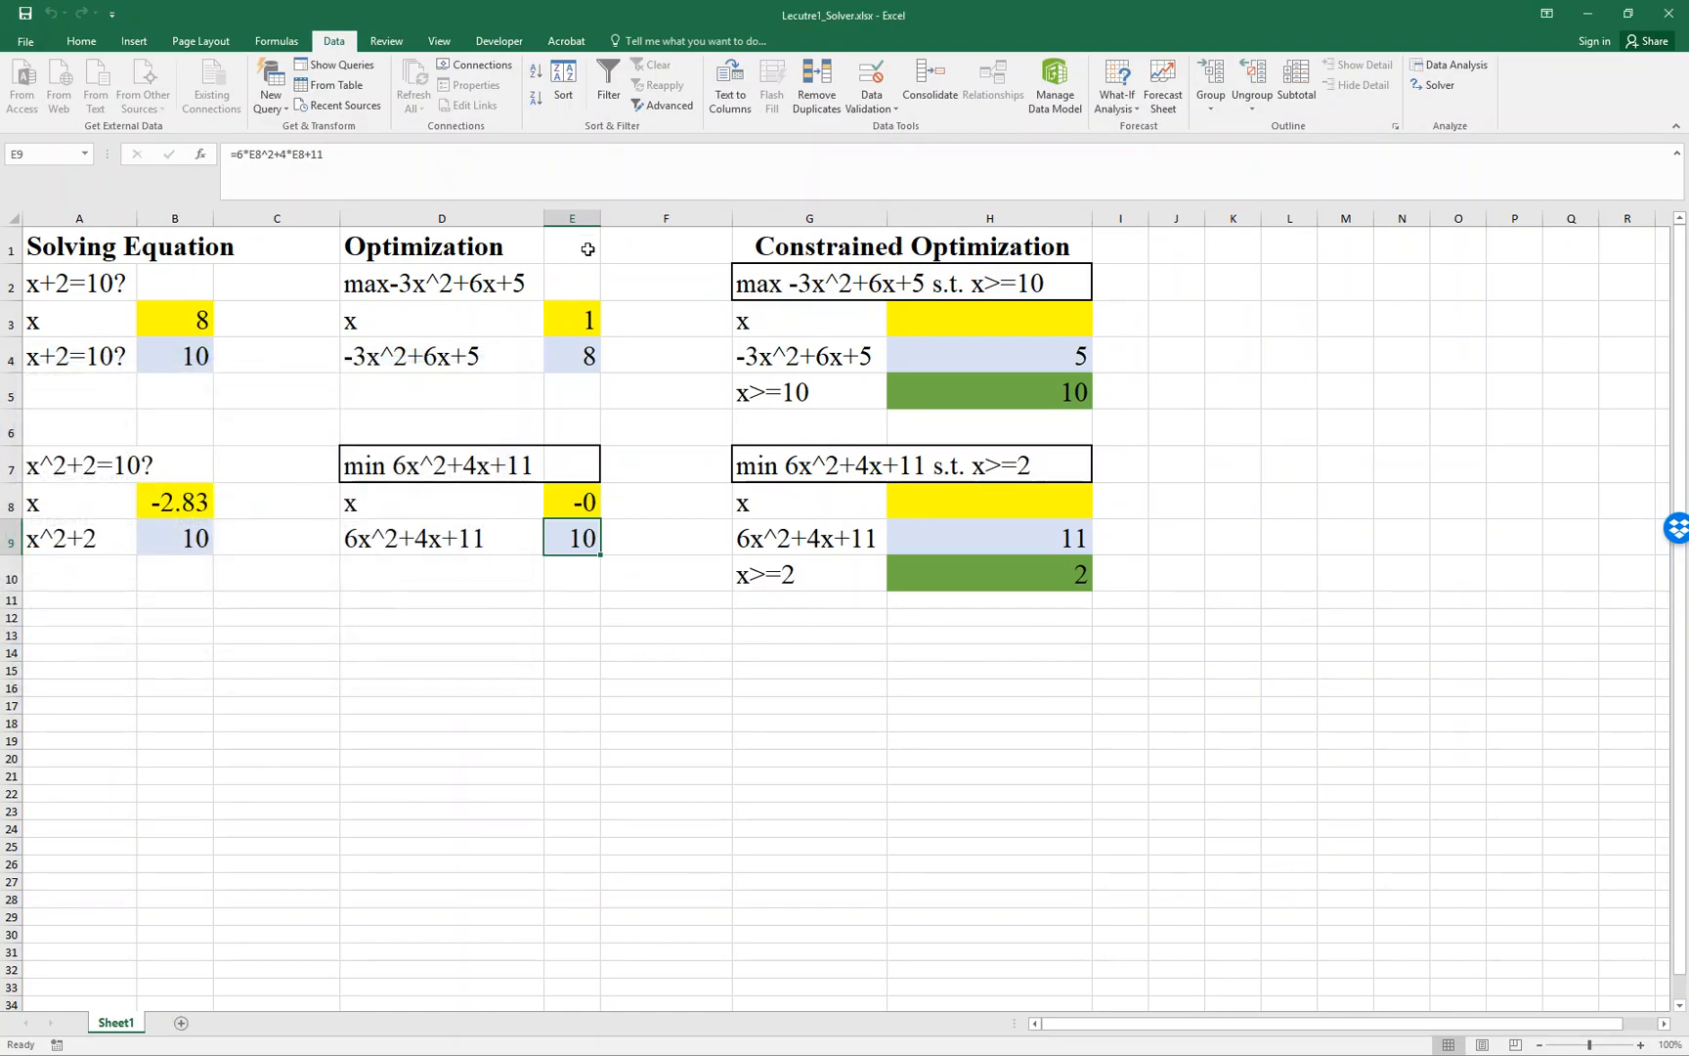
double_click(602, 213)
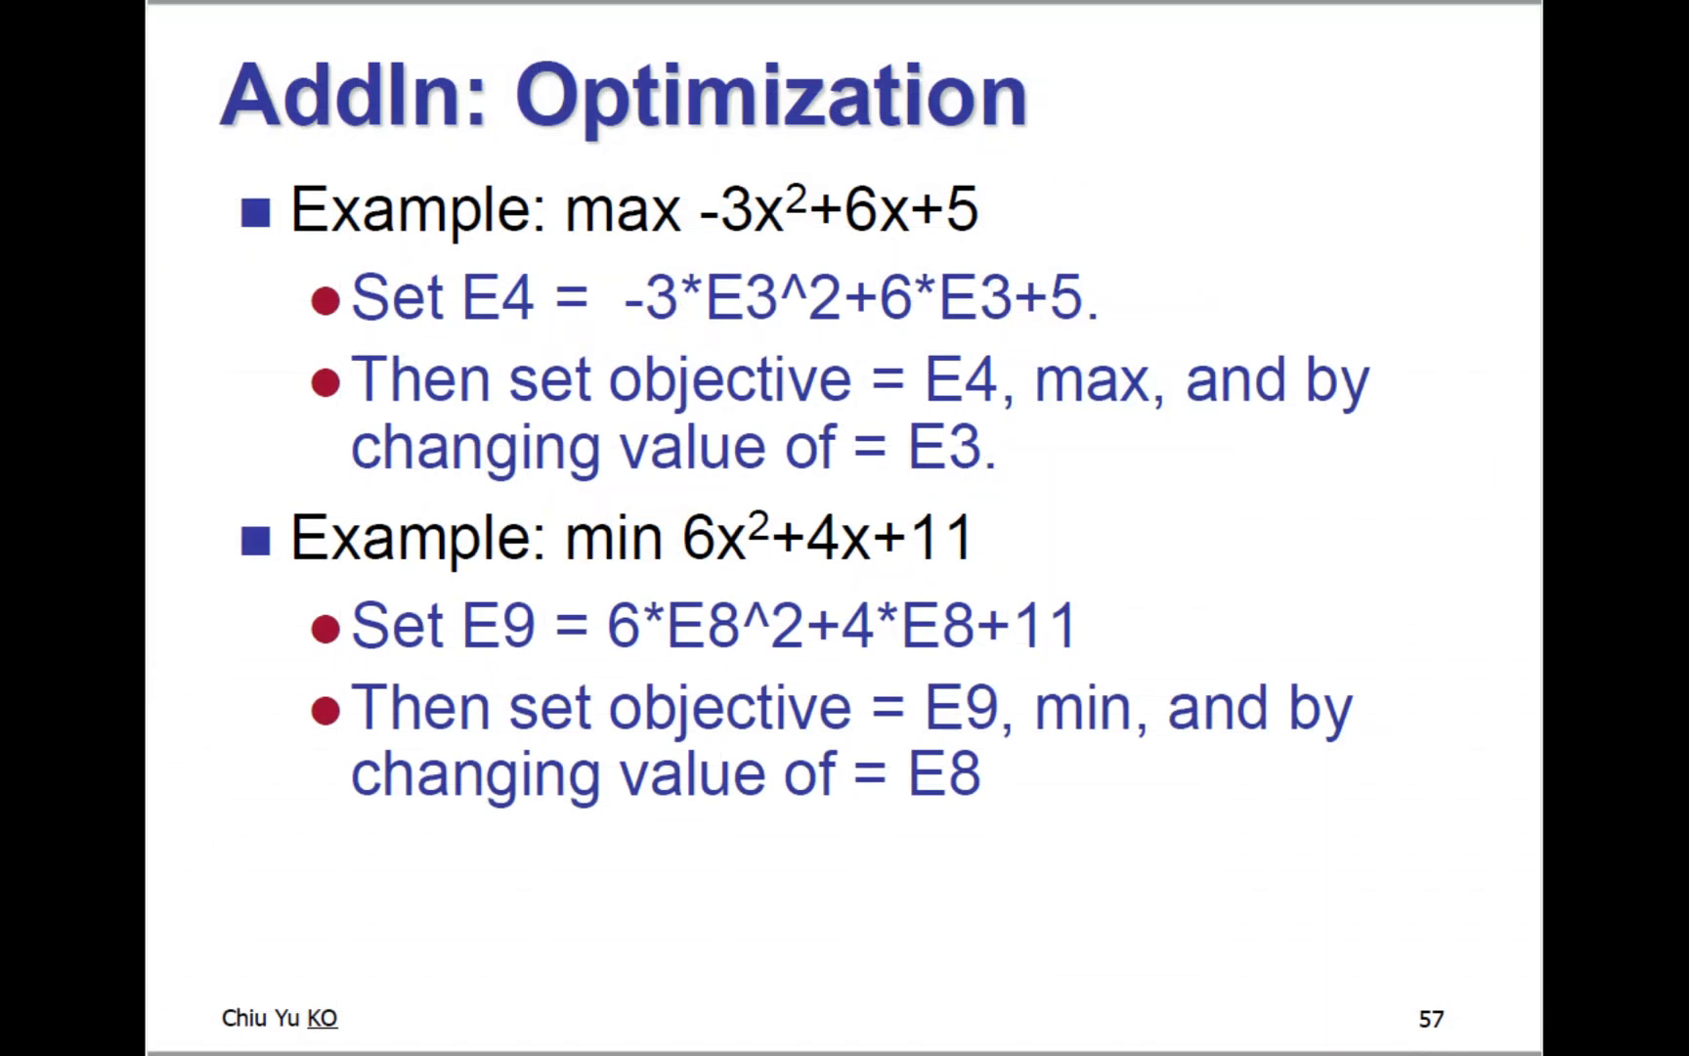
key(Right)
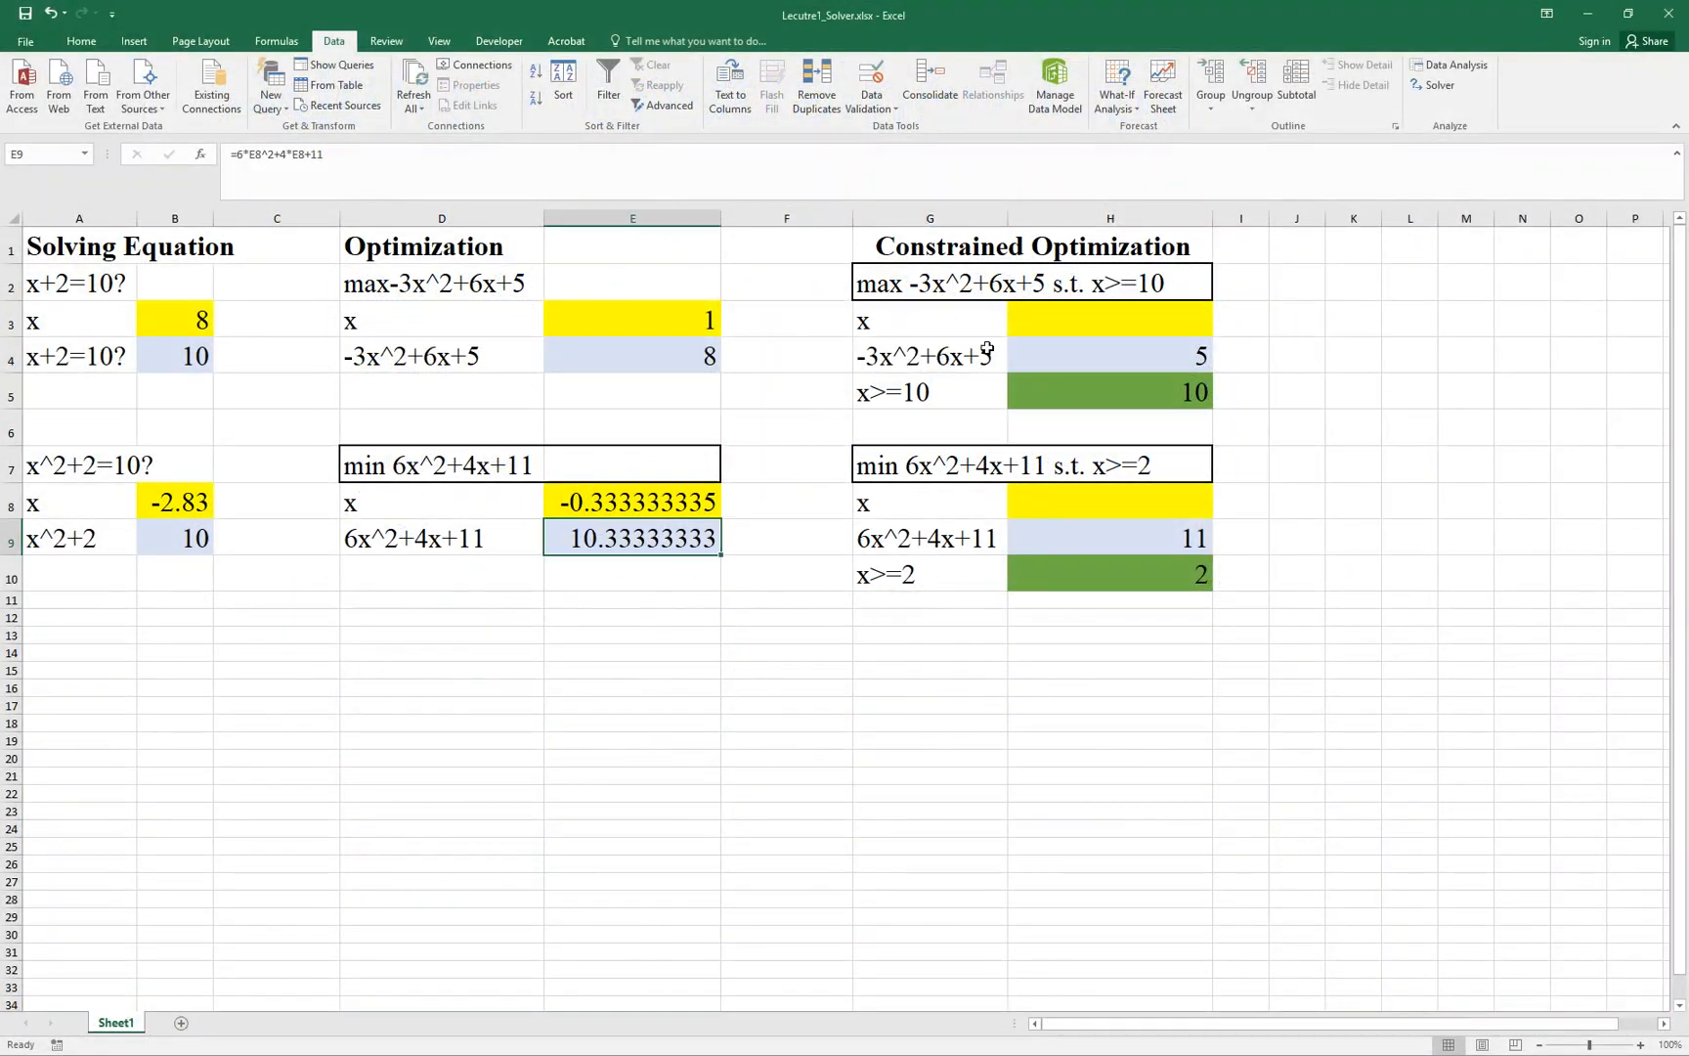
- Review the formula behind H4 and the limit in H5 for the max -3x^2+6x+5 s.t. x>=10 example
click(1145, 356)
double_click(1145, 356)
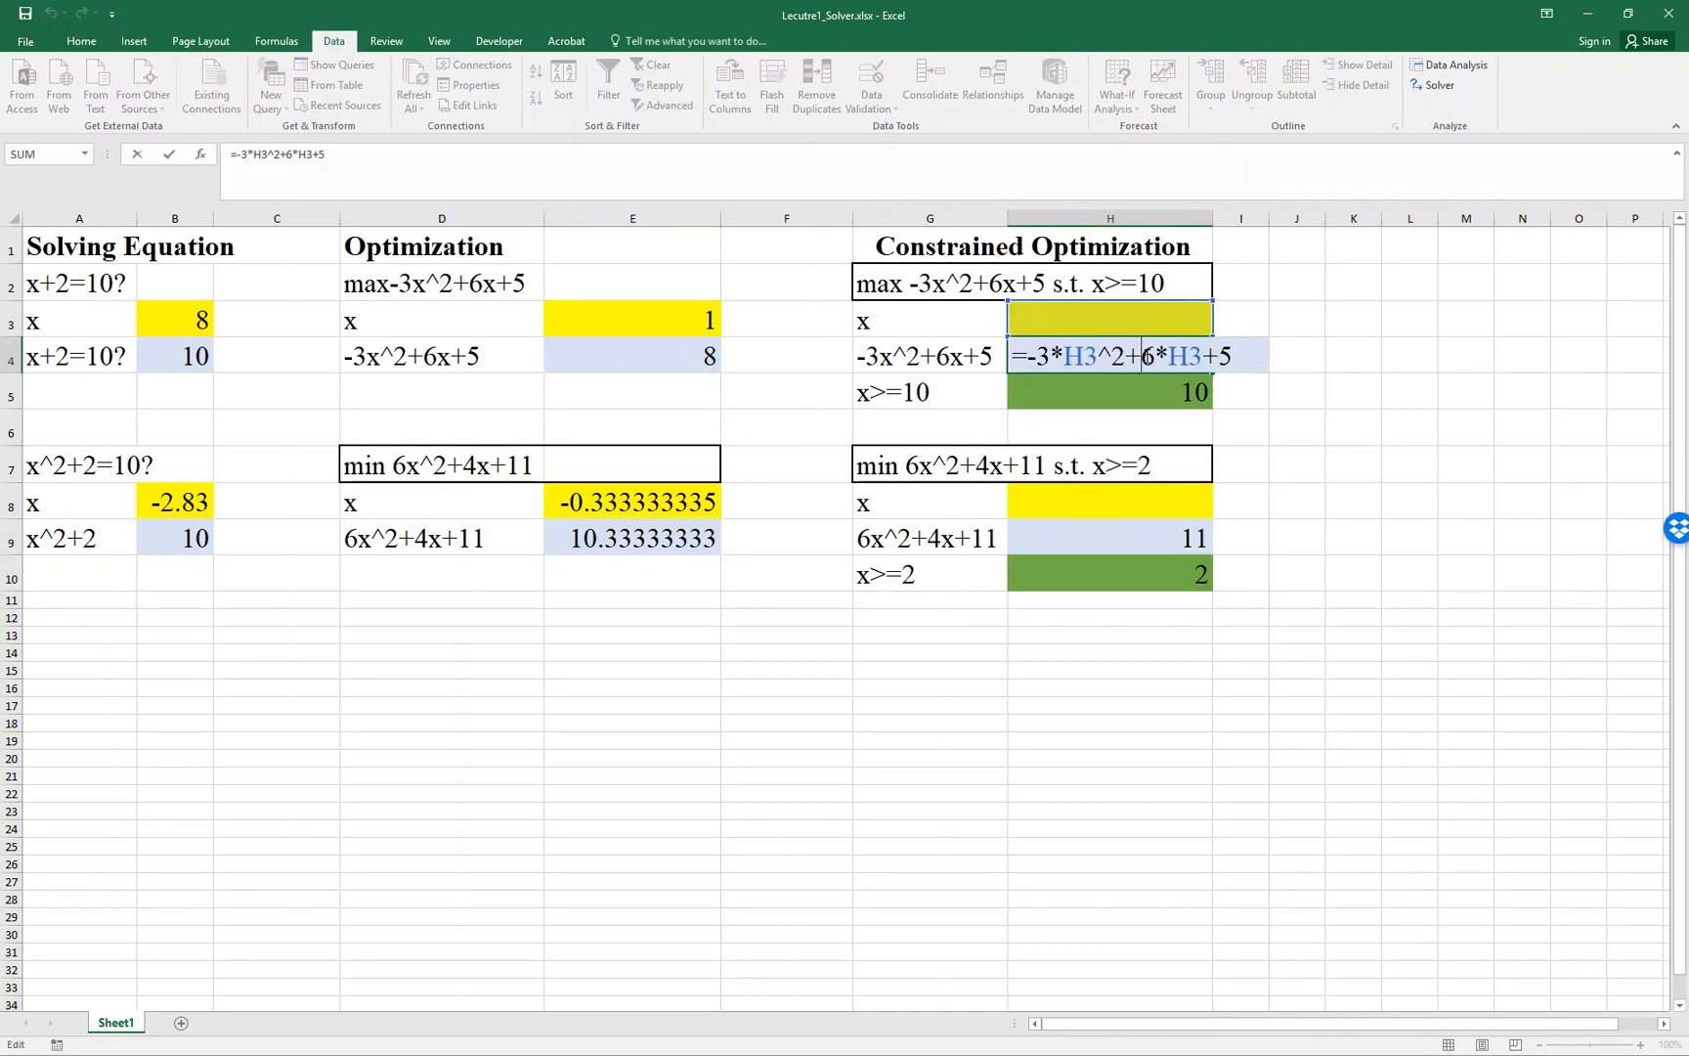
key(Escape)
click(1156, 390)
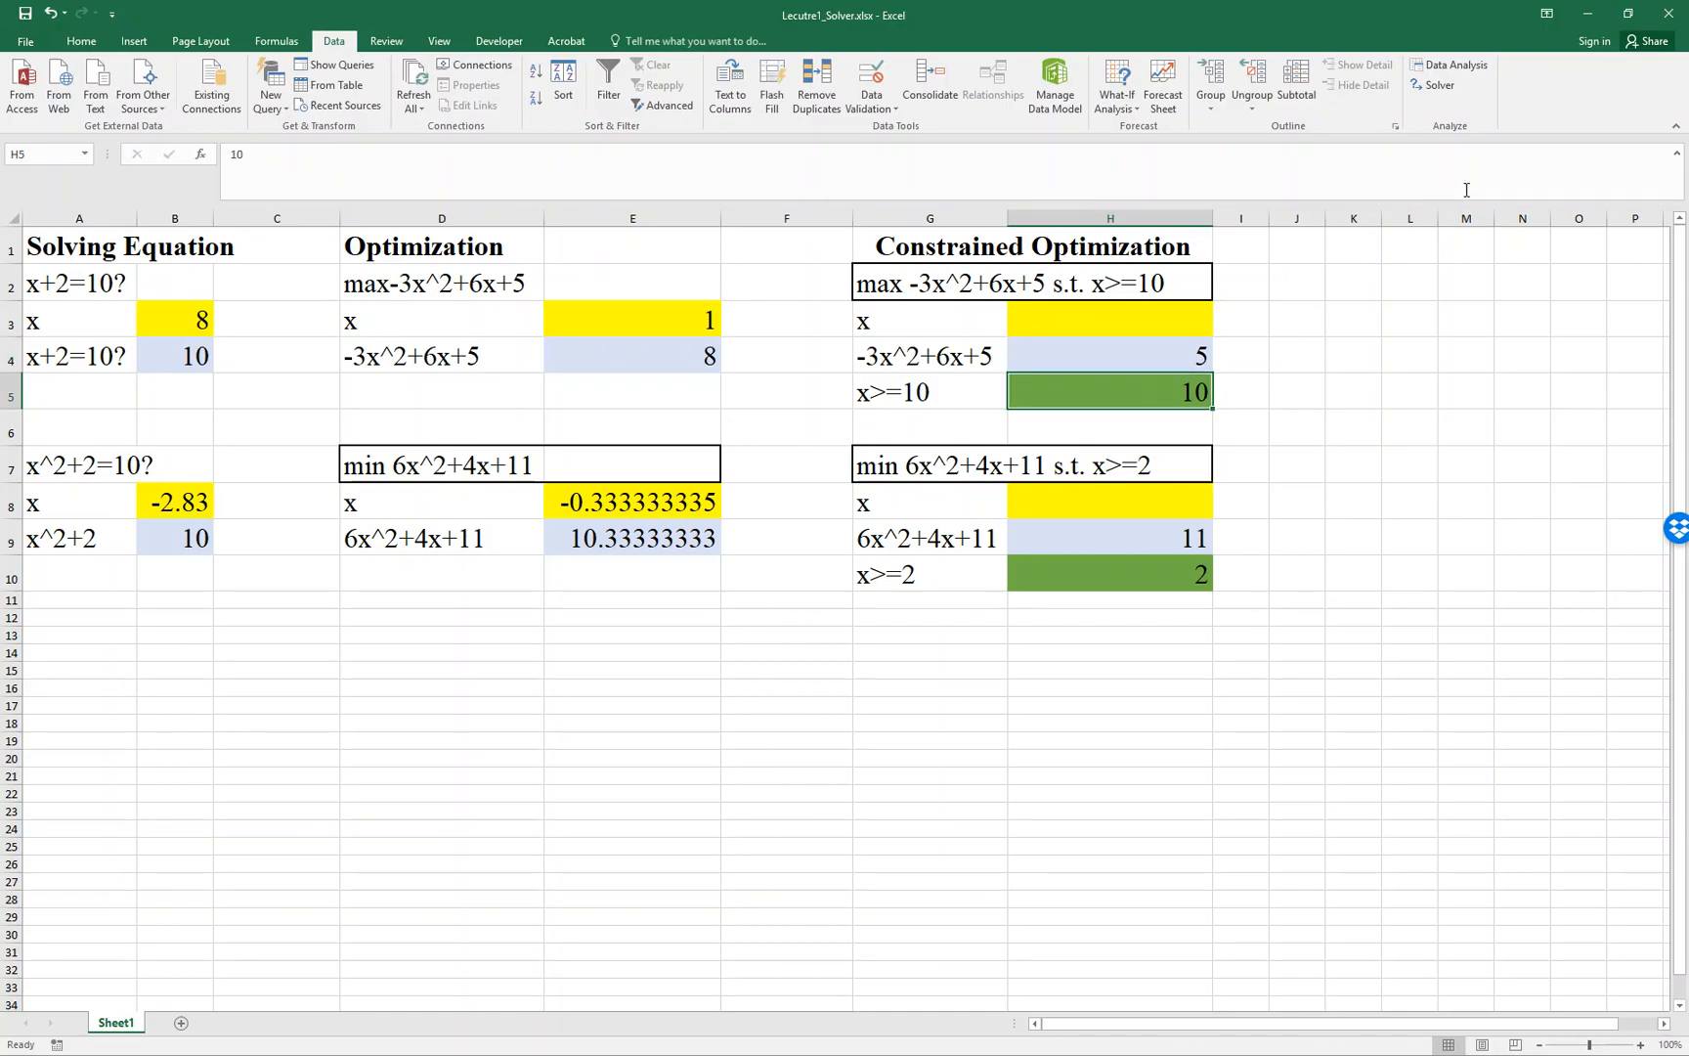
- Open Solver, move its dialog clear of the constrained examples, and set it to maximize H4 by changing H3
click(1439, 86)
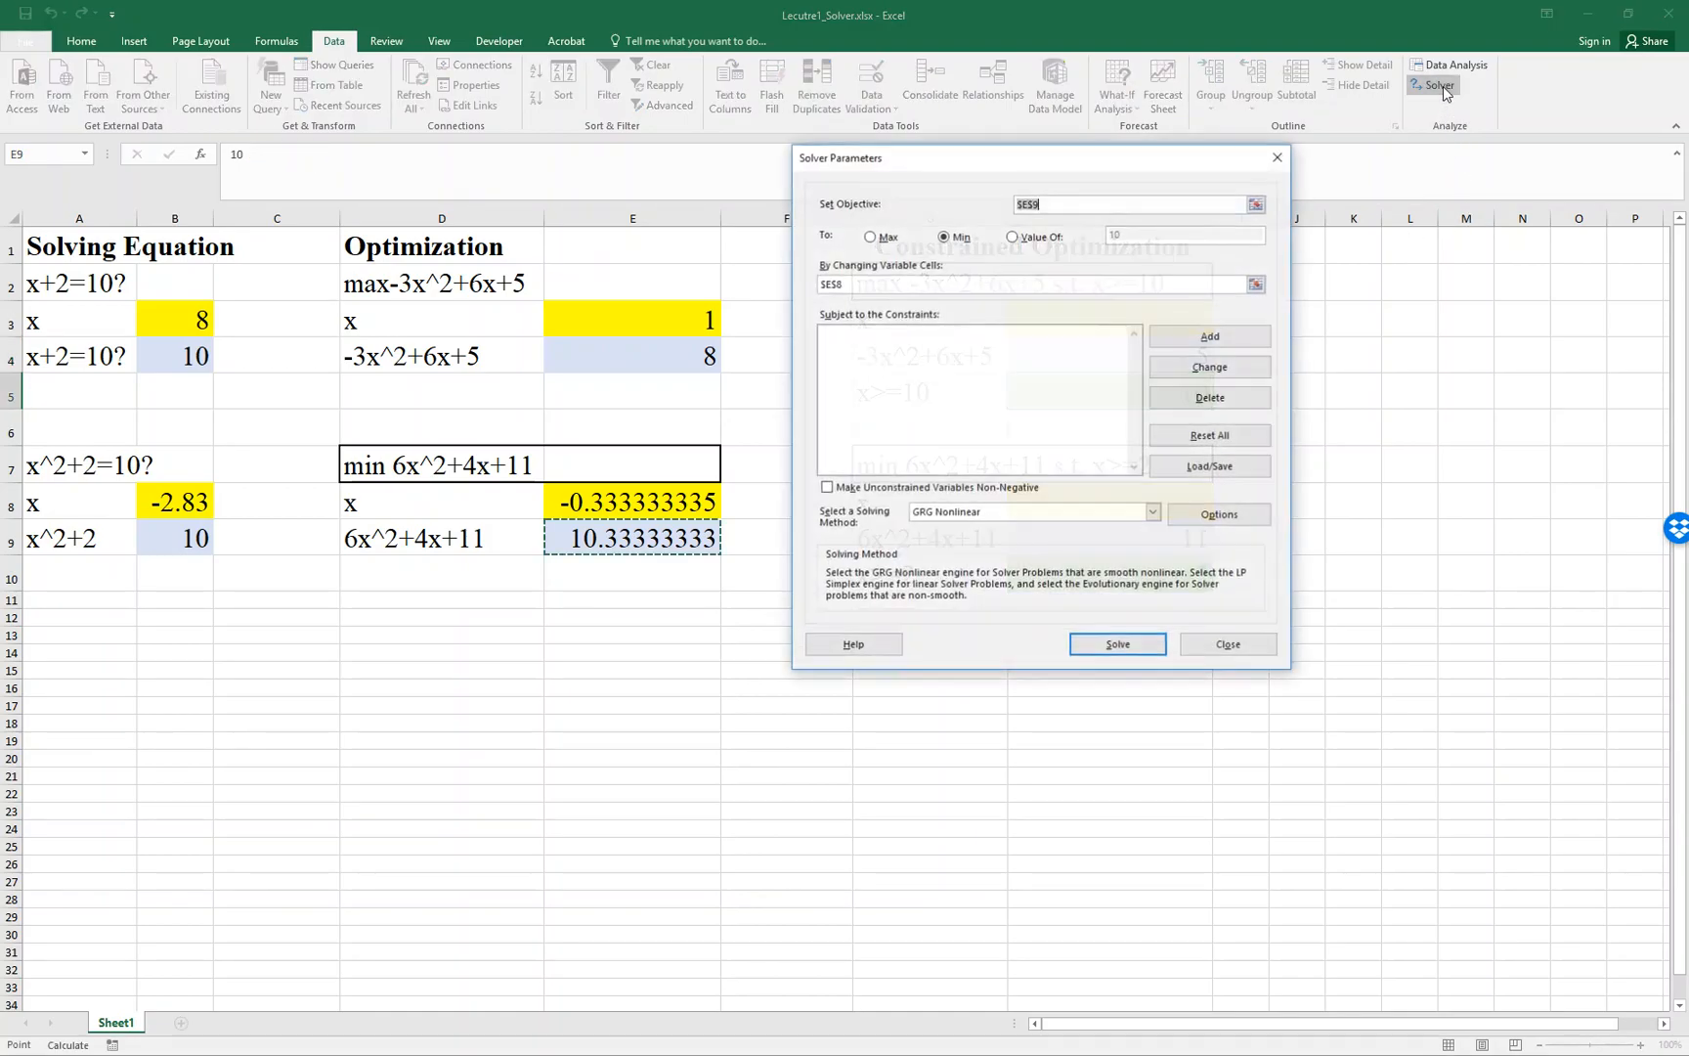
drag(1146, 160, 614, 206)
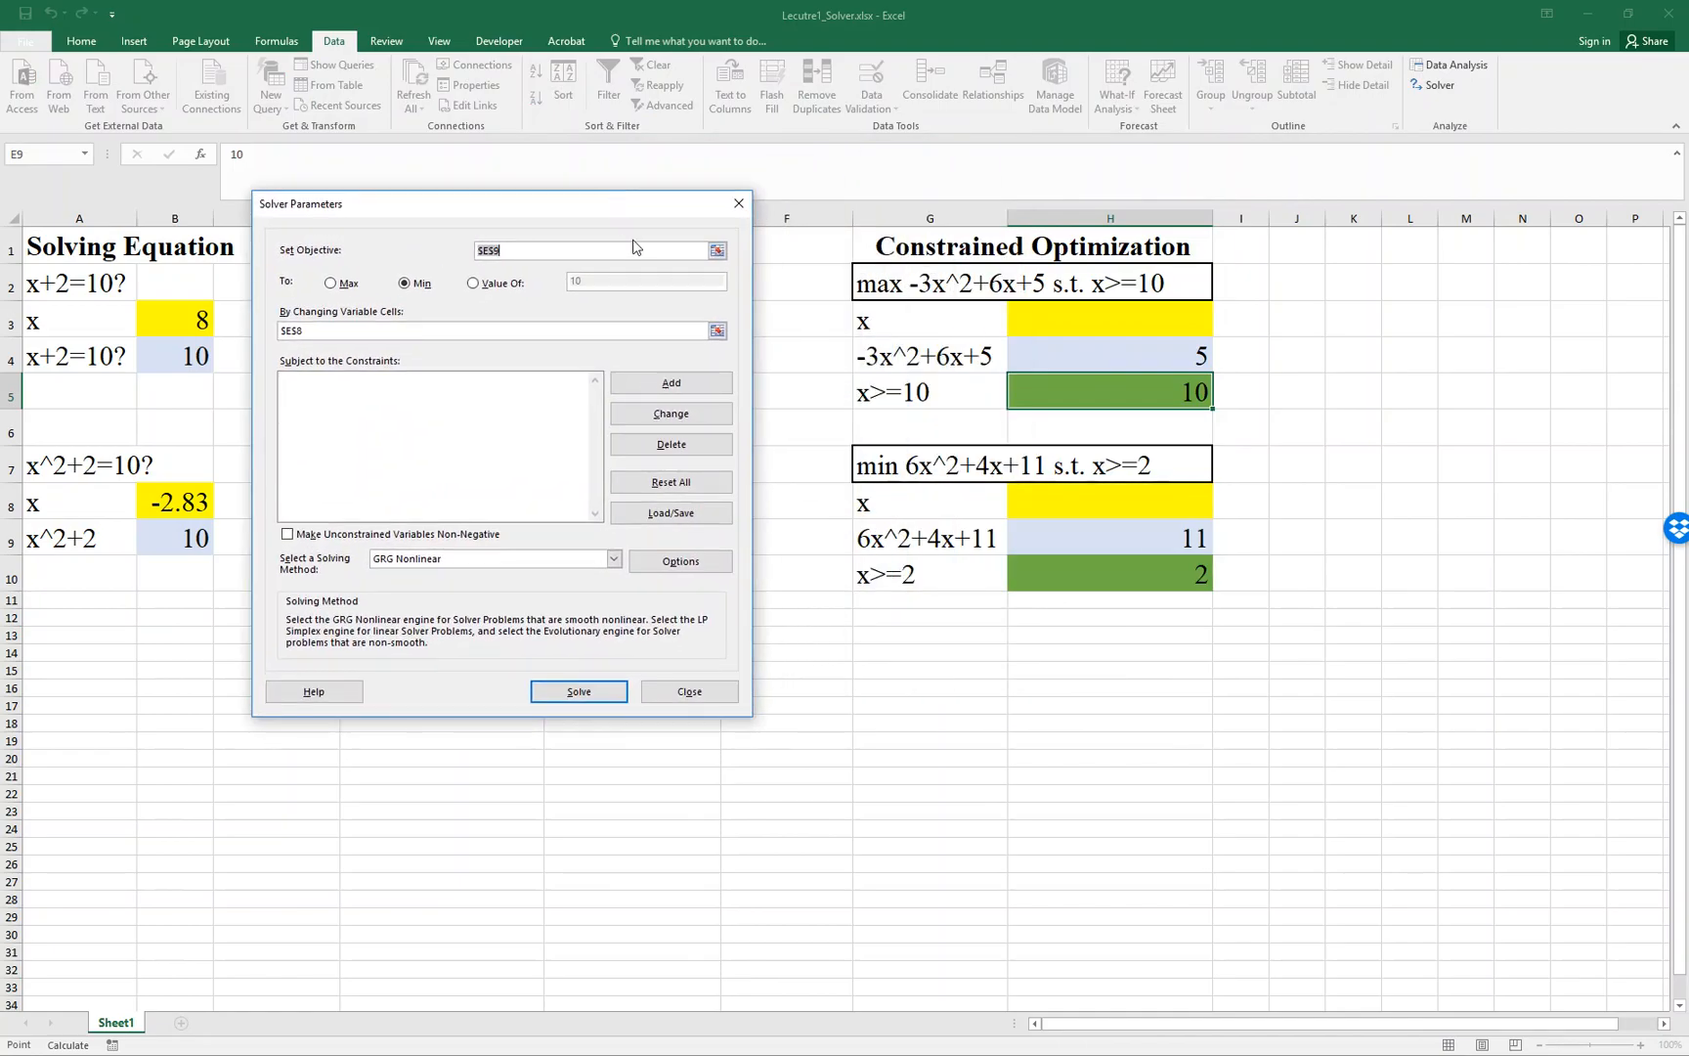
click(716, 251)
click(1163, 355)
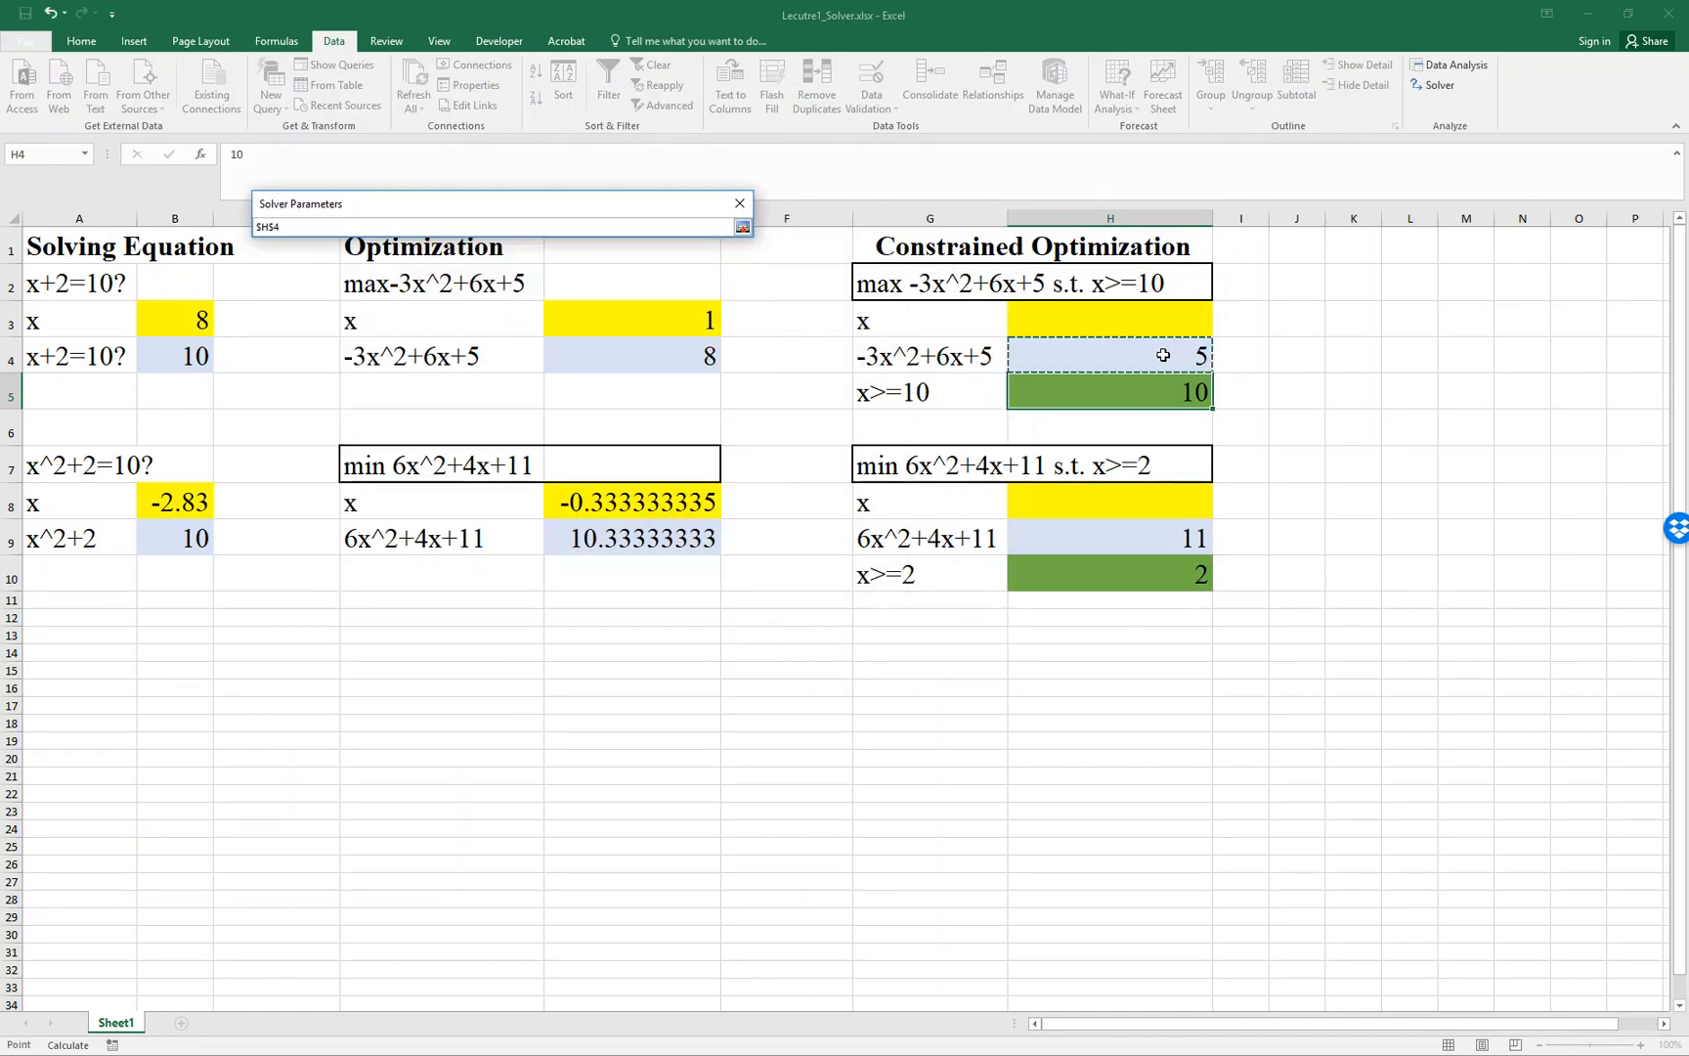
click(743, 227)
click(333, 284)
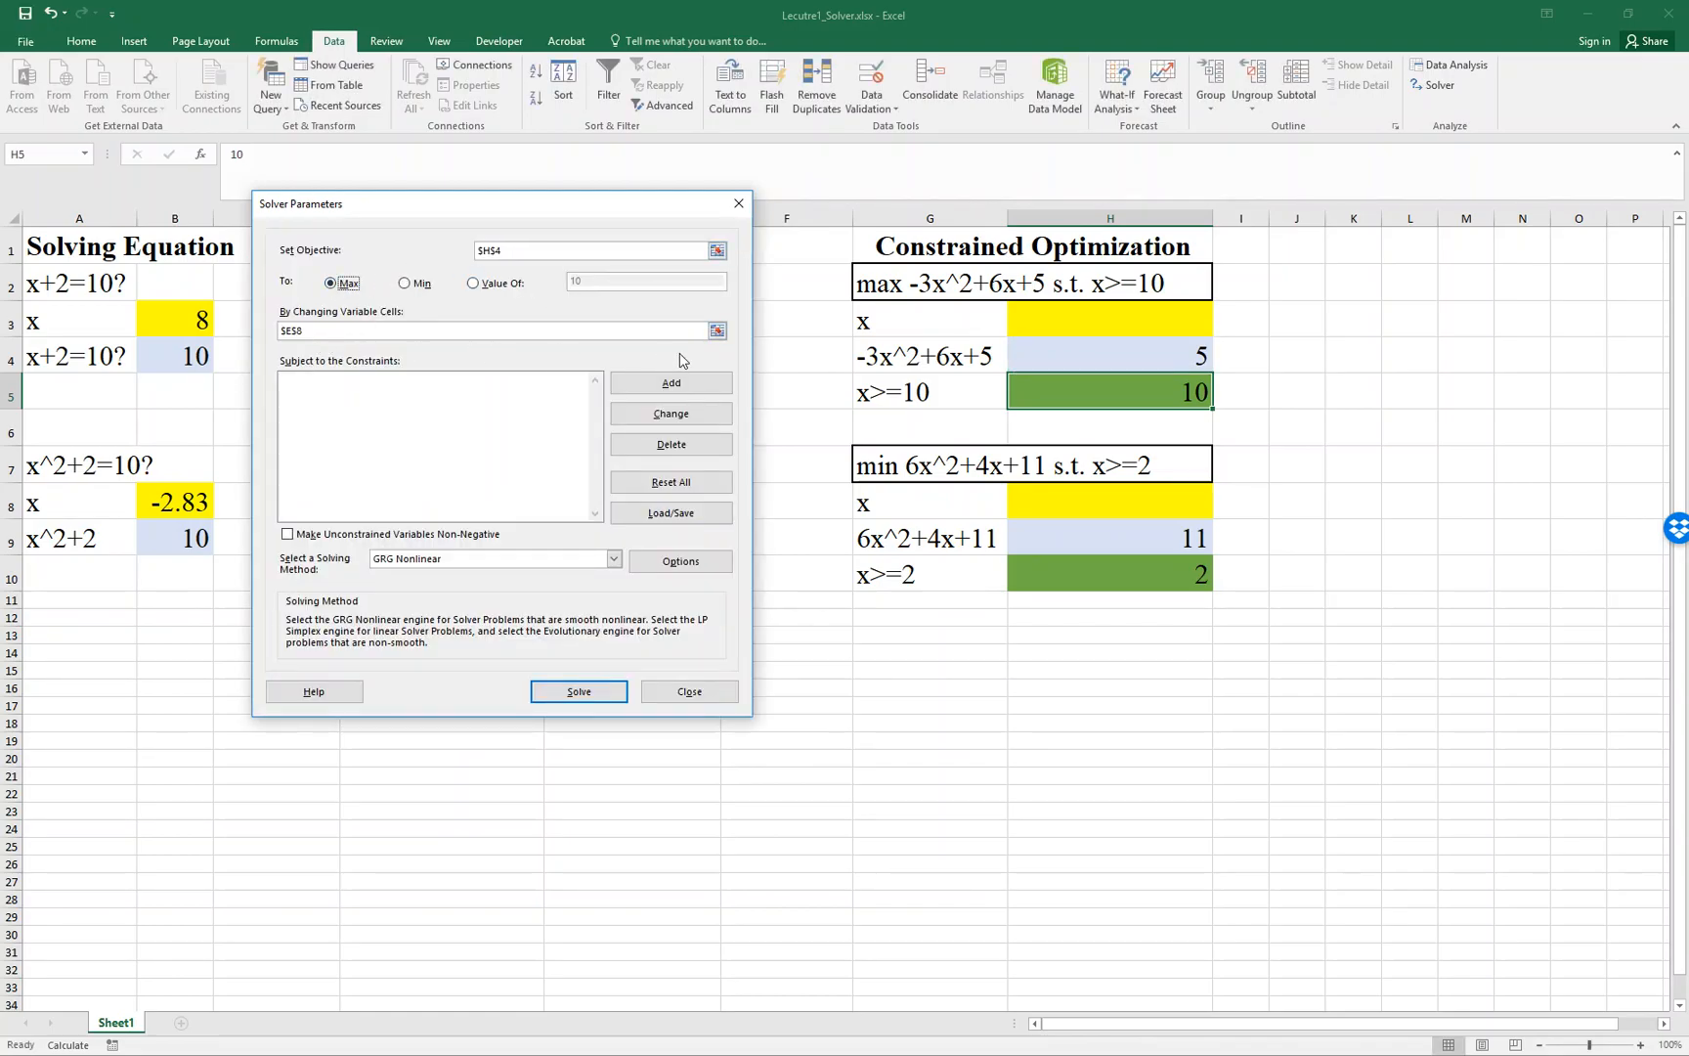
click(718, 333)
click(1095, 325)
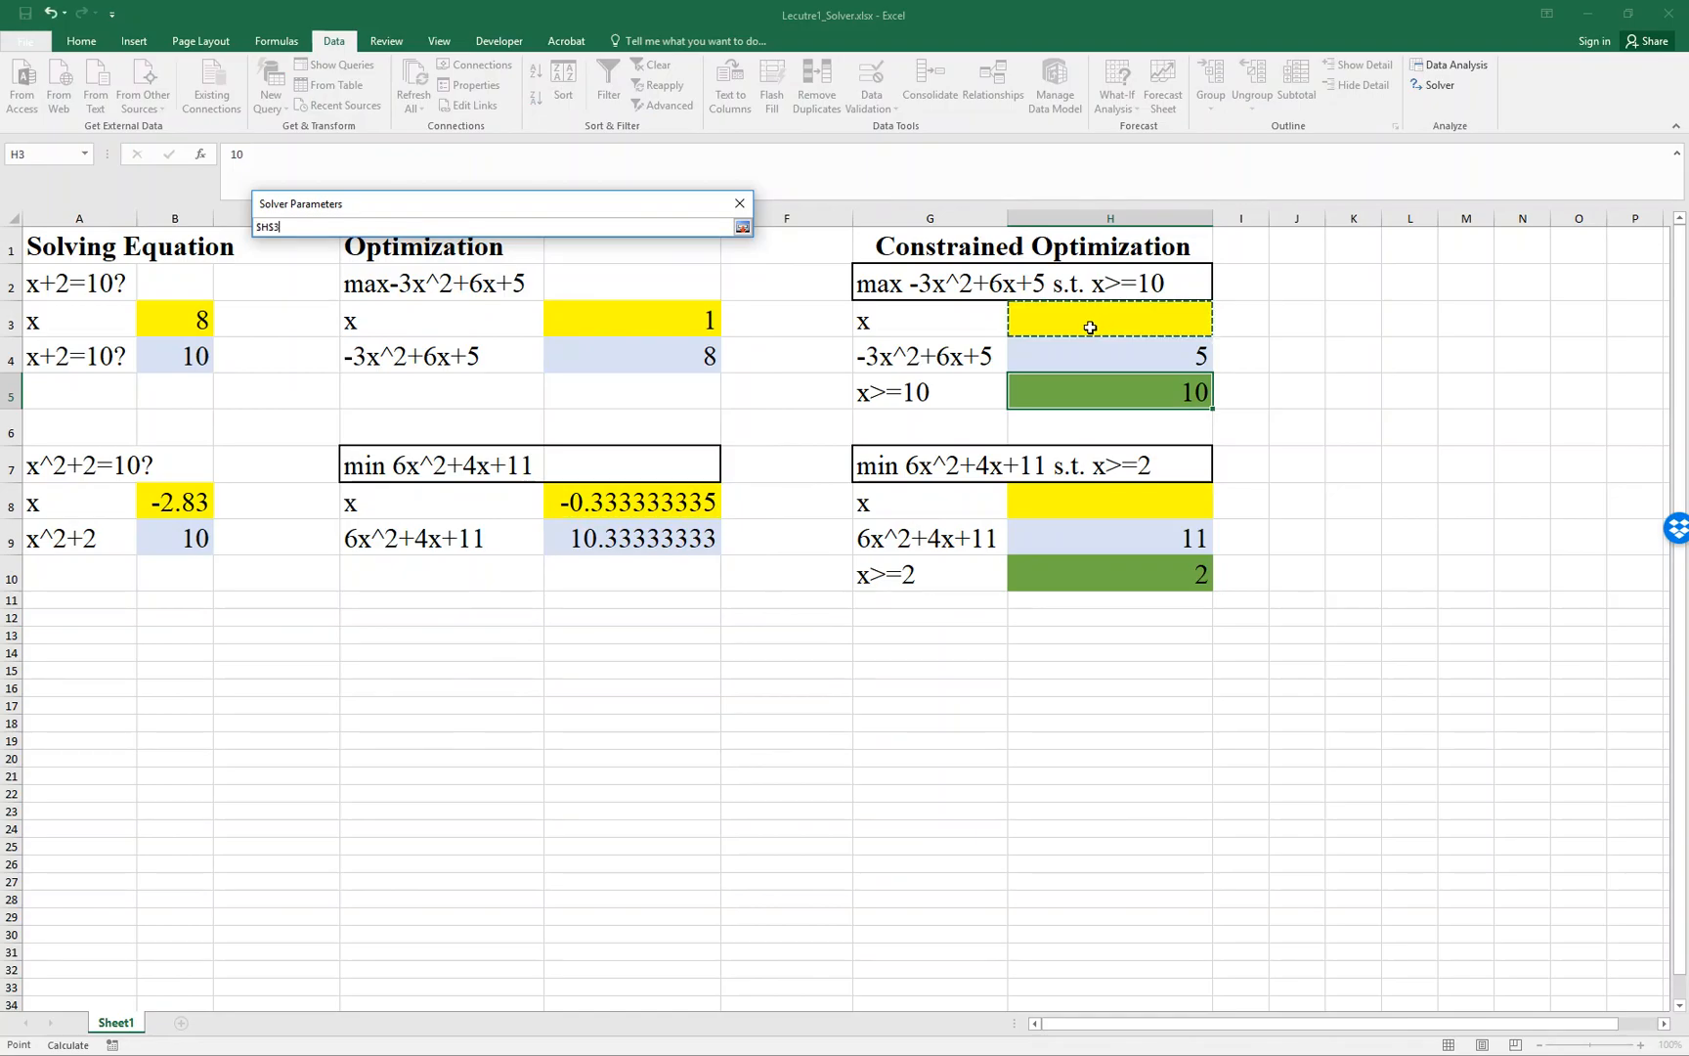
click(743, 226)
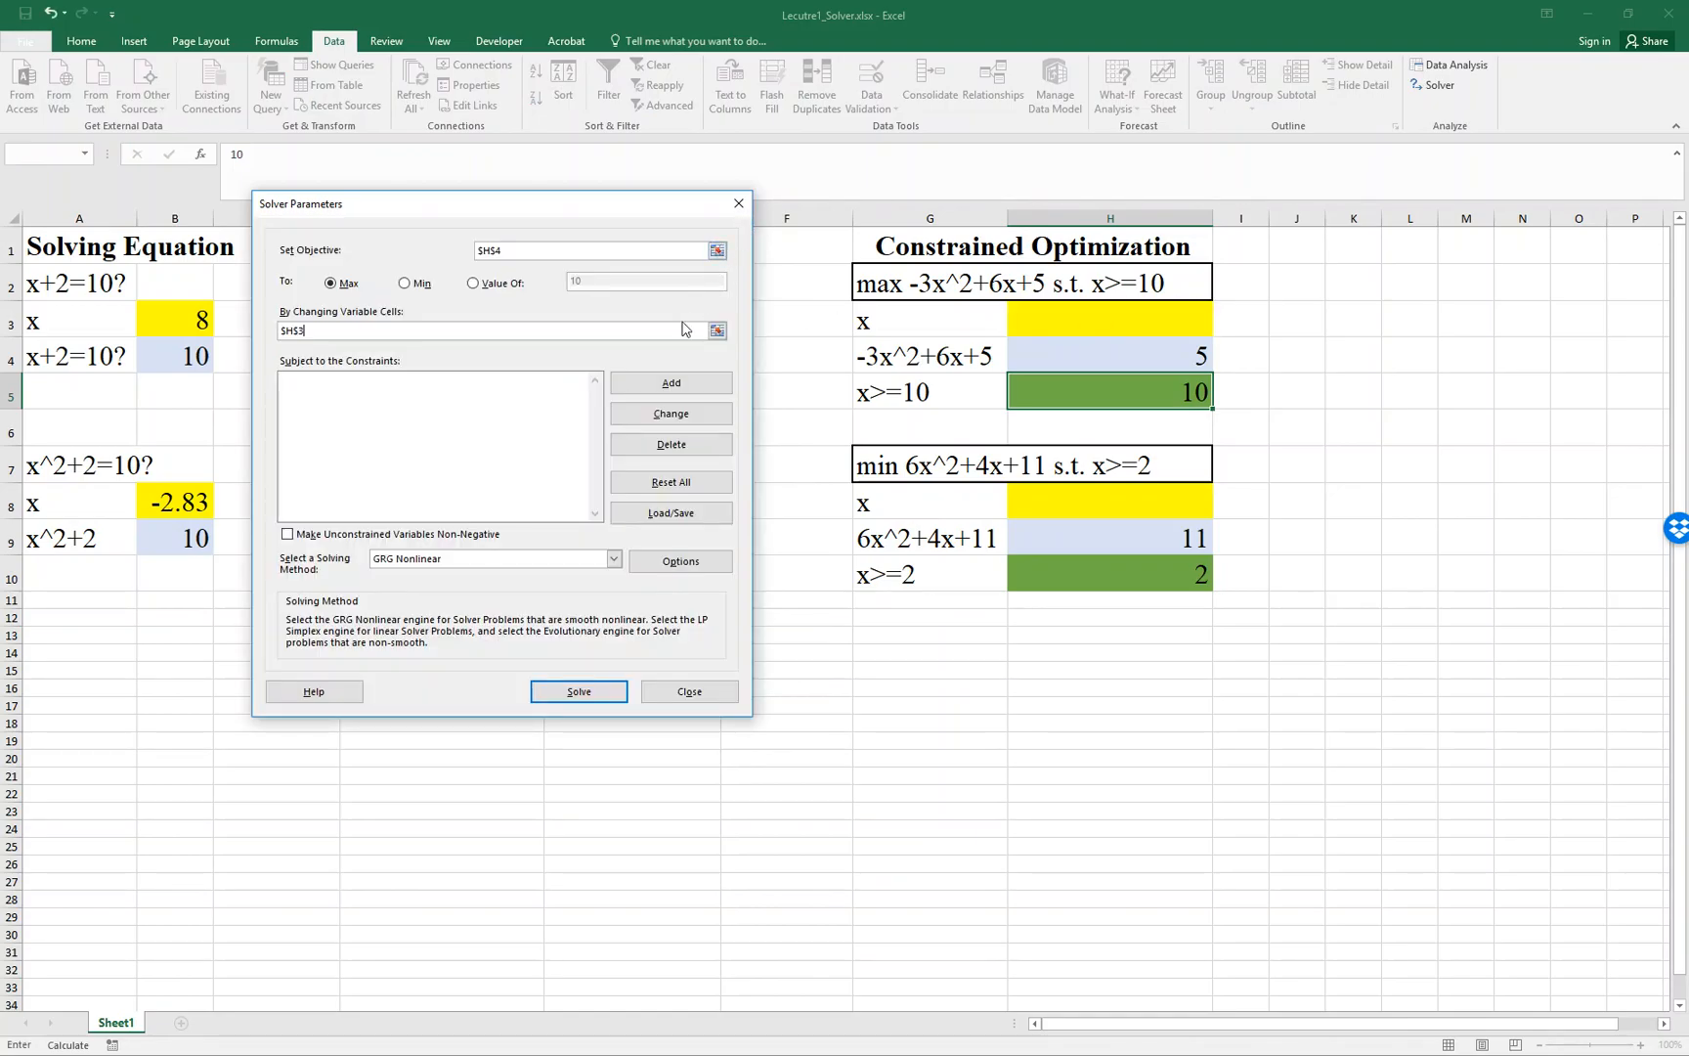
- Add the Solver constraint $H$3 >= $H$5, solve the constrained maximization, and keep the solution
click(671, 384)
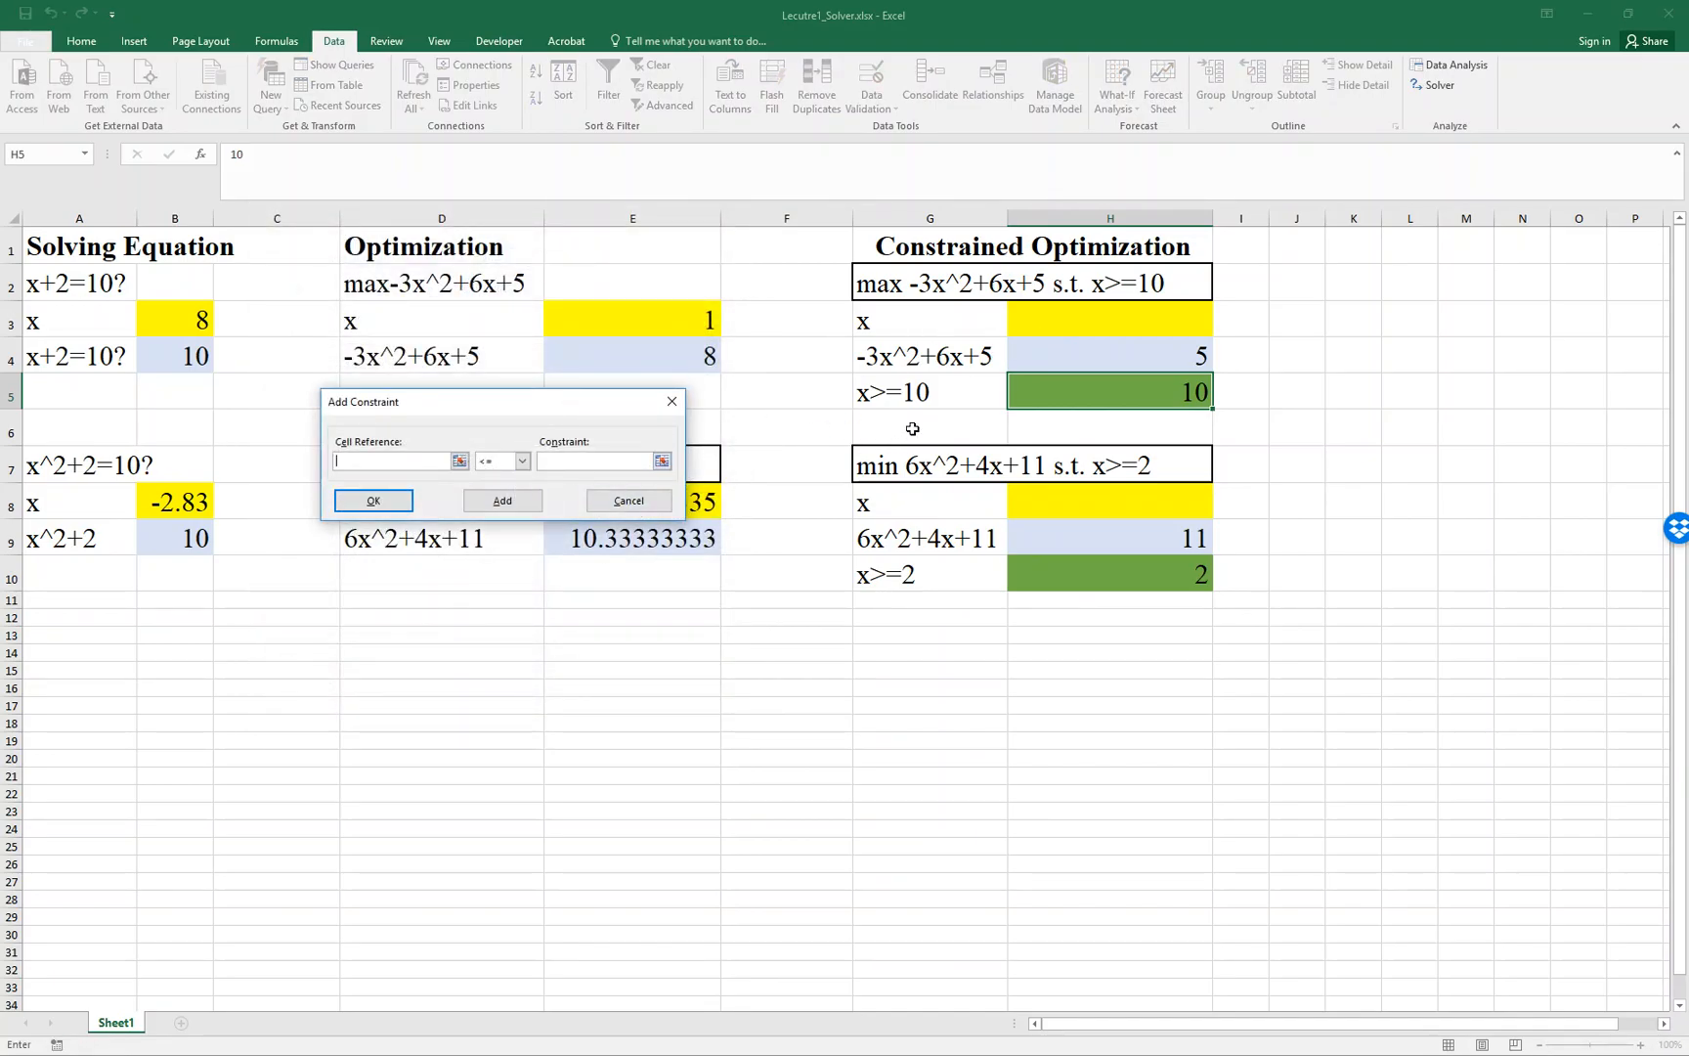
click(1072, 322)
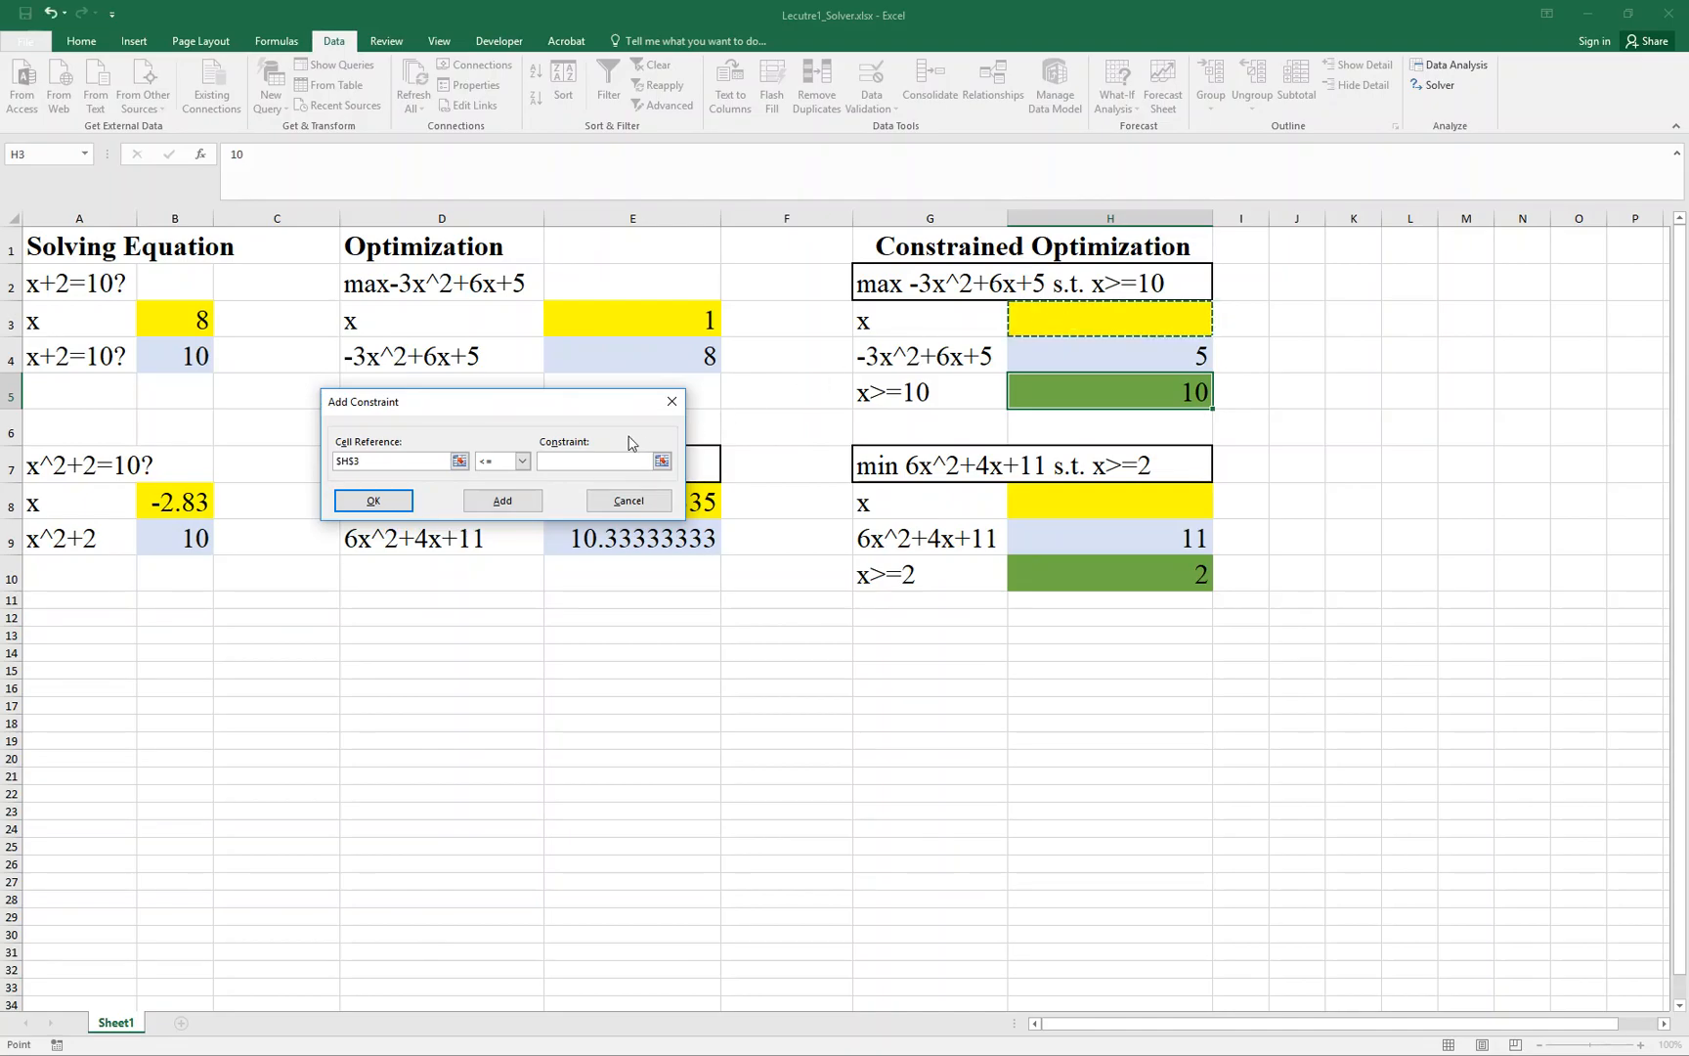
click(522, 461)
click(485, 499)
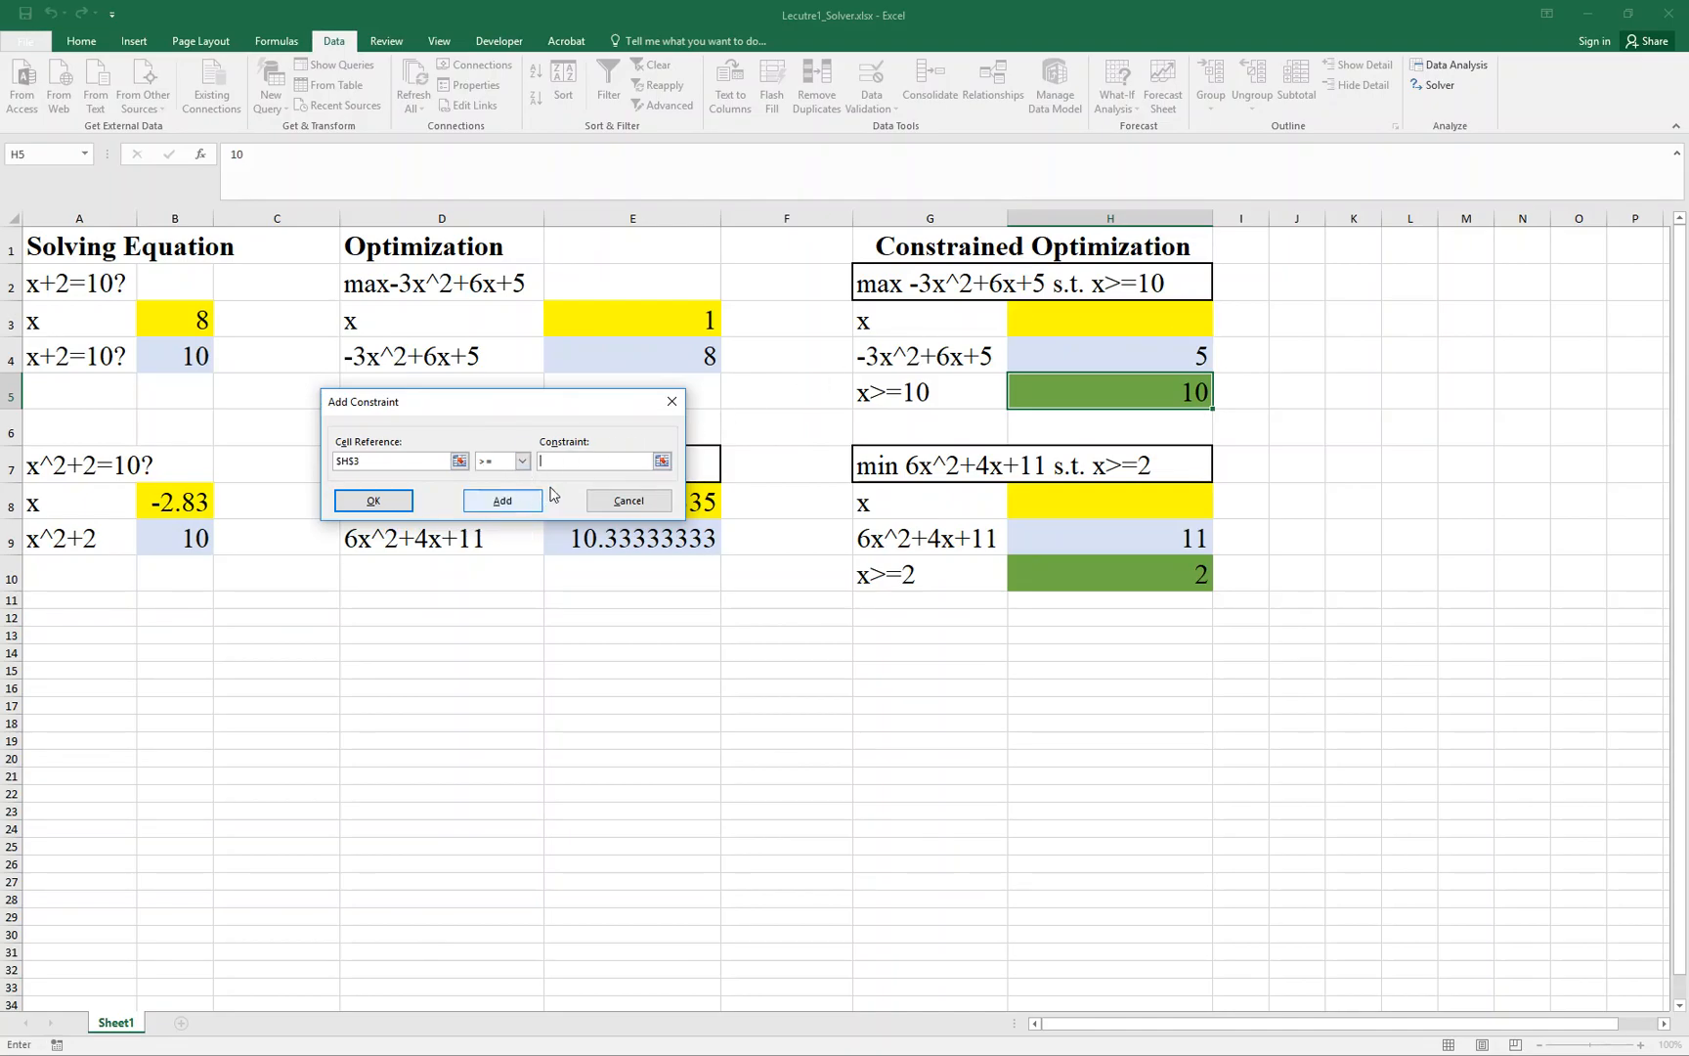
click(661, 461)
click(1023, 394)
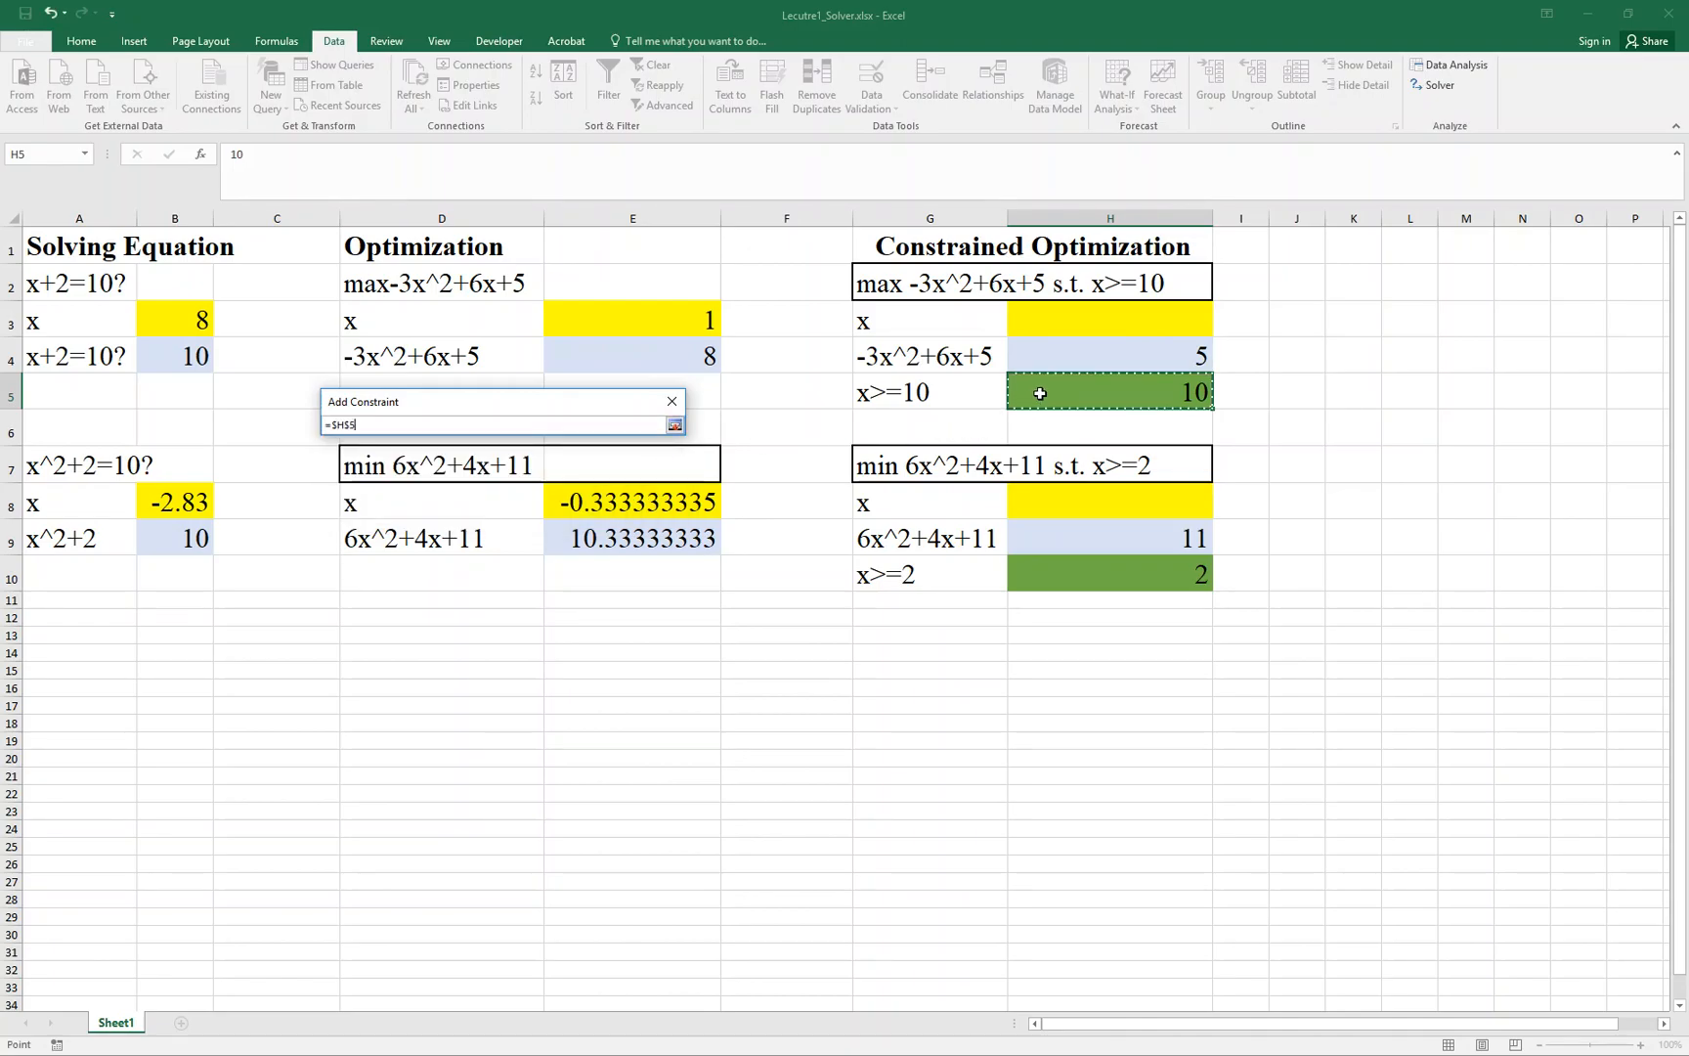
click(674, 426)
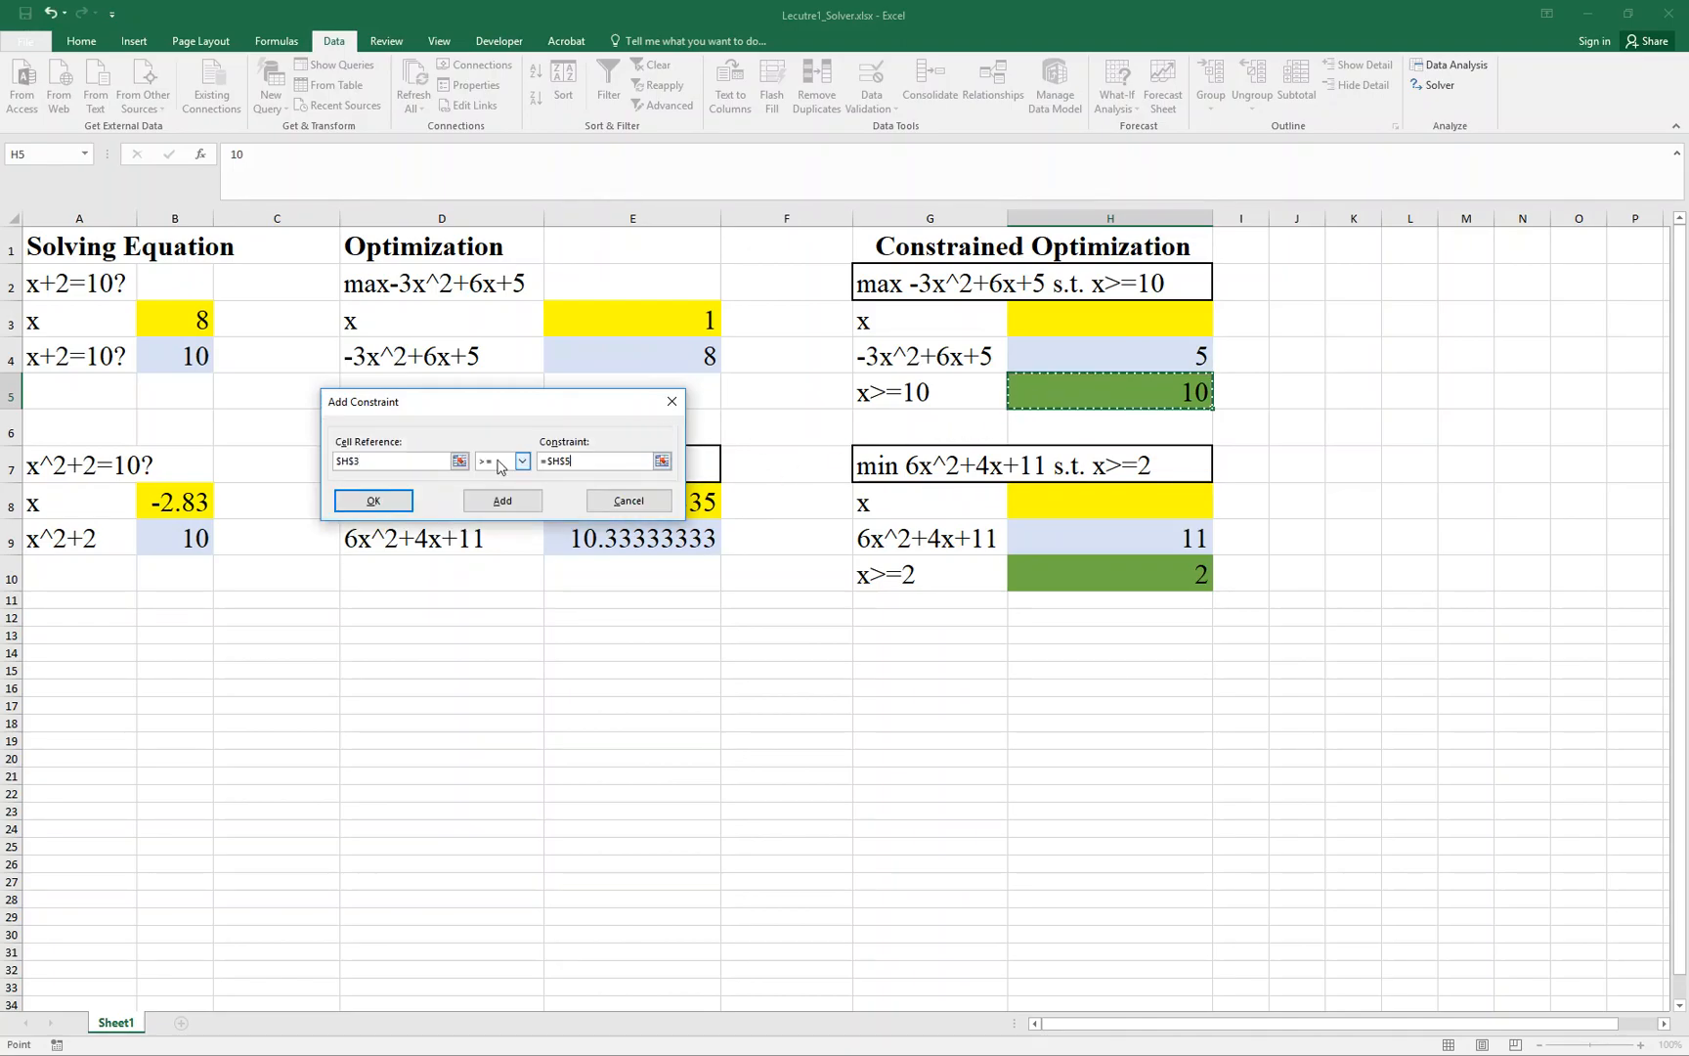
click(405, 501)
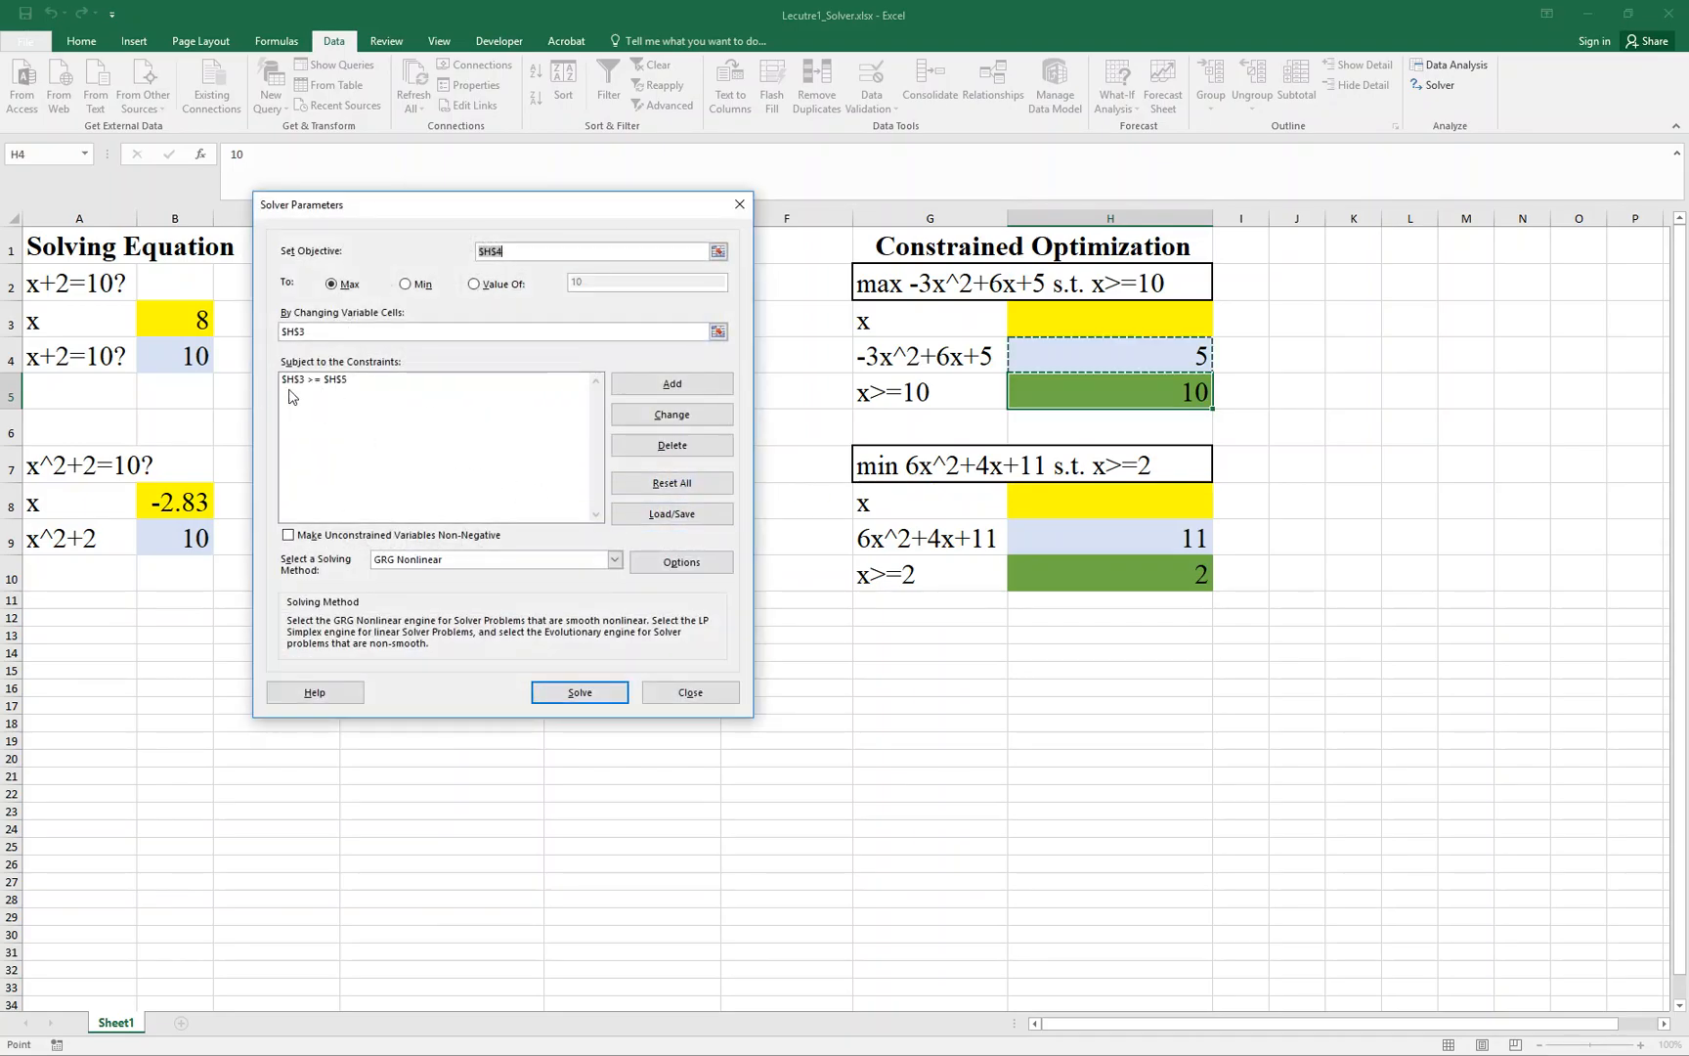
click(555, 688)
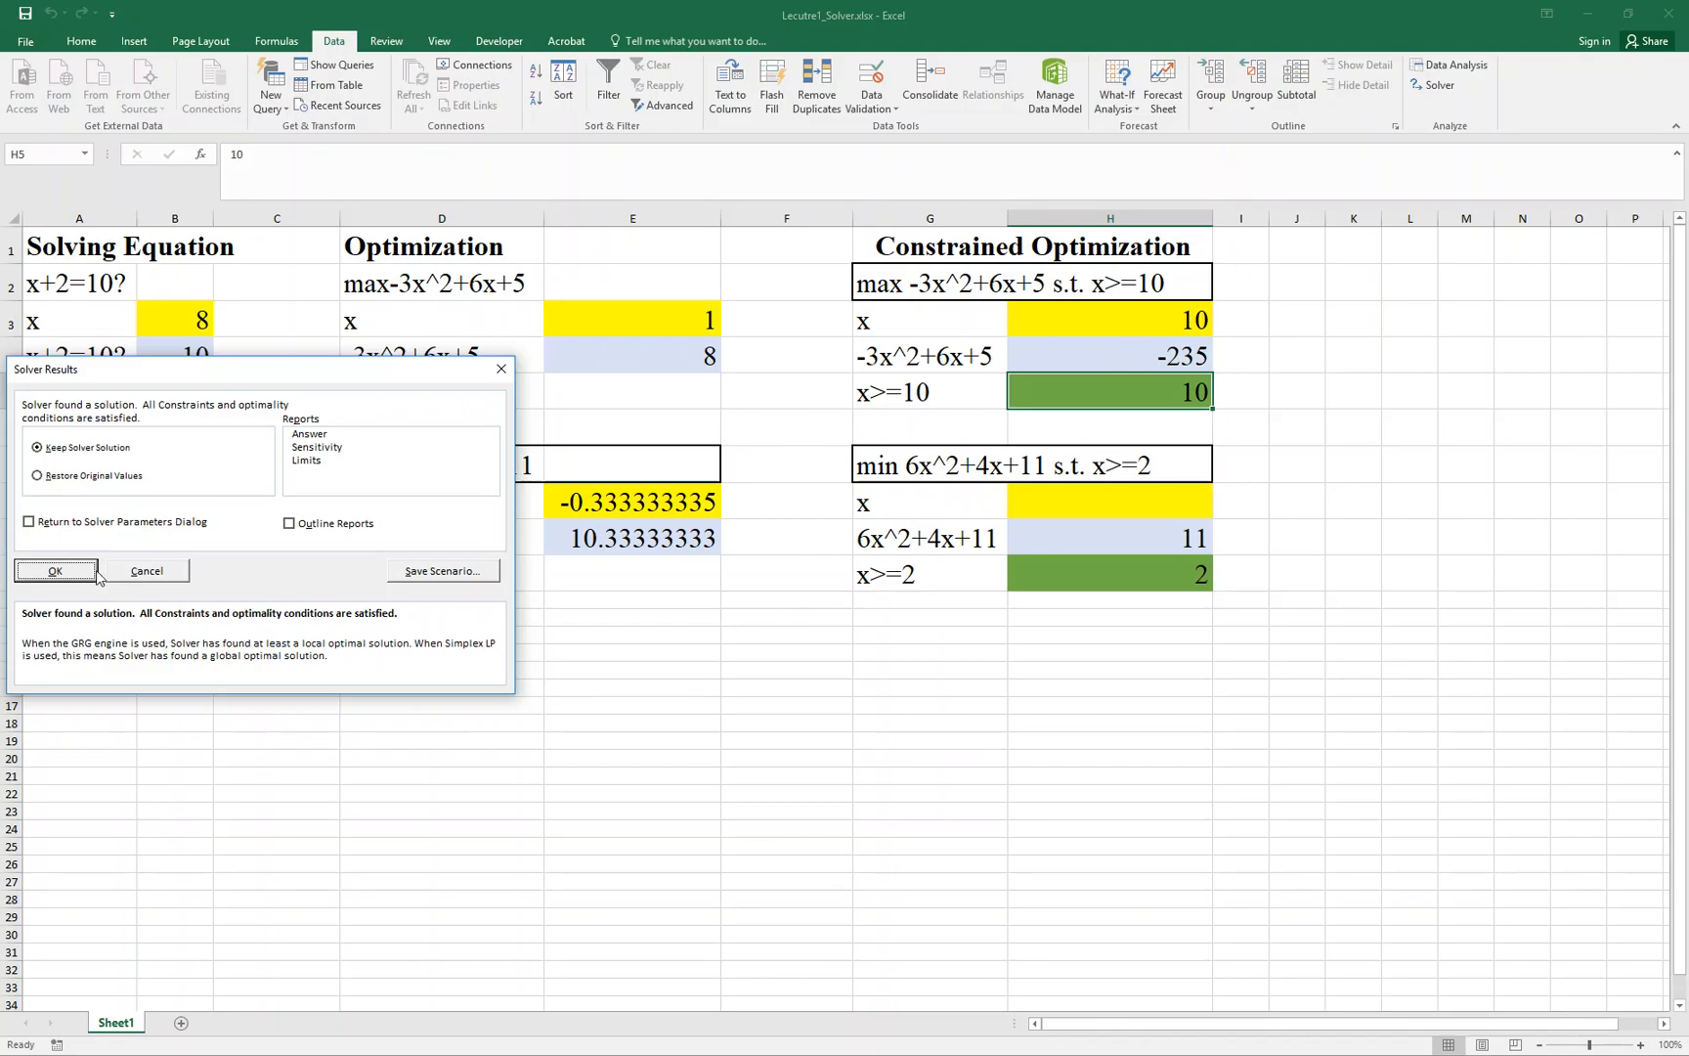
click(58, 571)
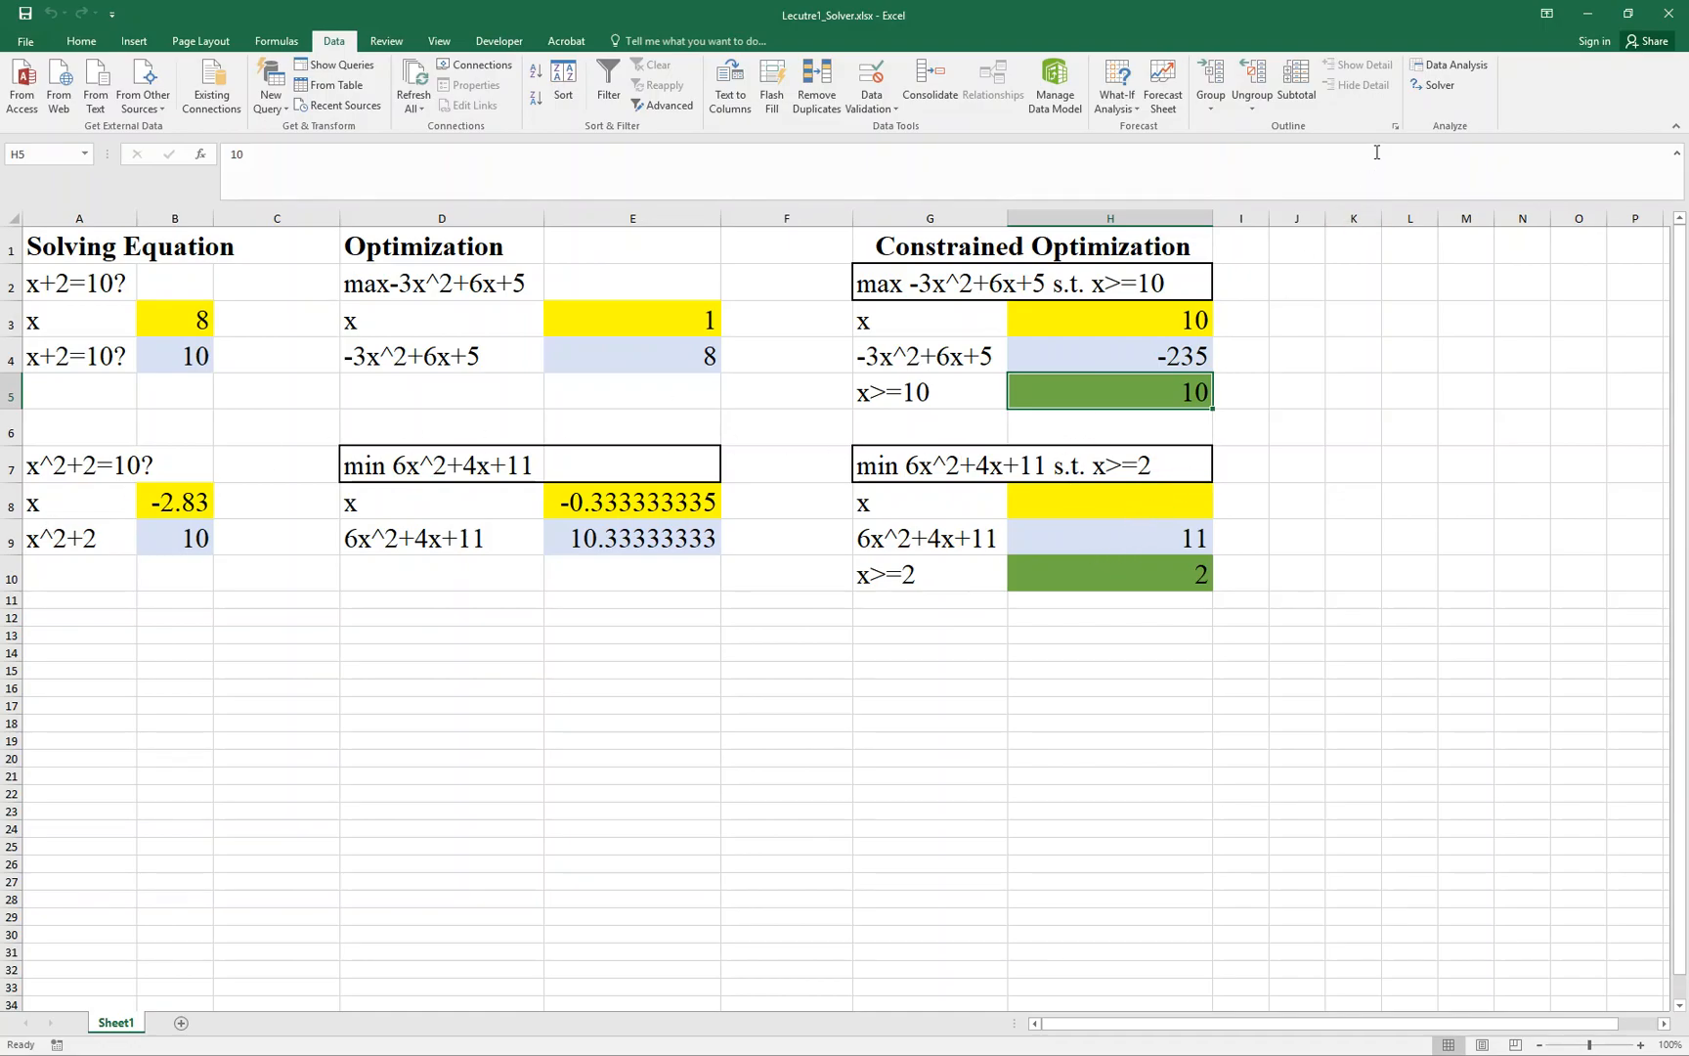
- Review the limit in H10 and the formula behind H9 for the min 6x^2+4x+11 s.t. x>=2 example
click(1140, 535)
click(1137, 577)
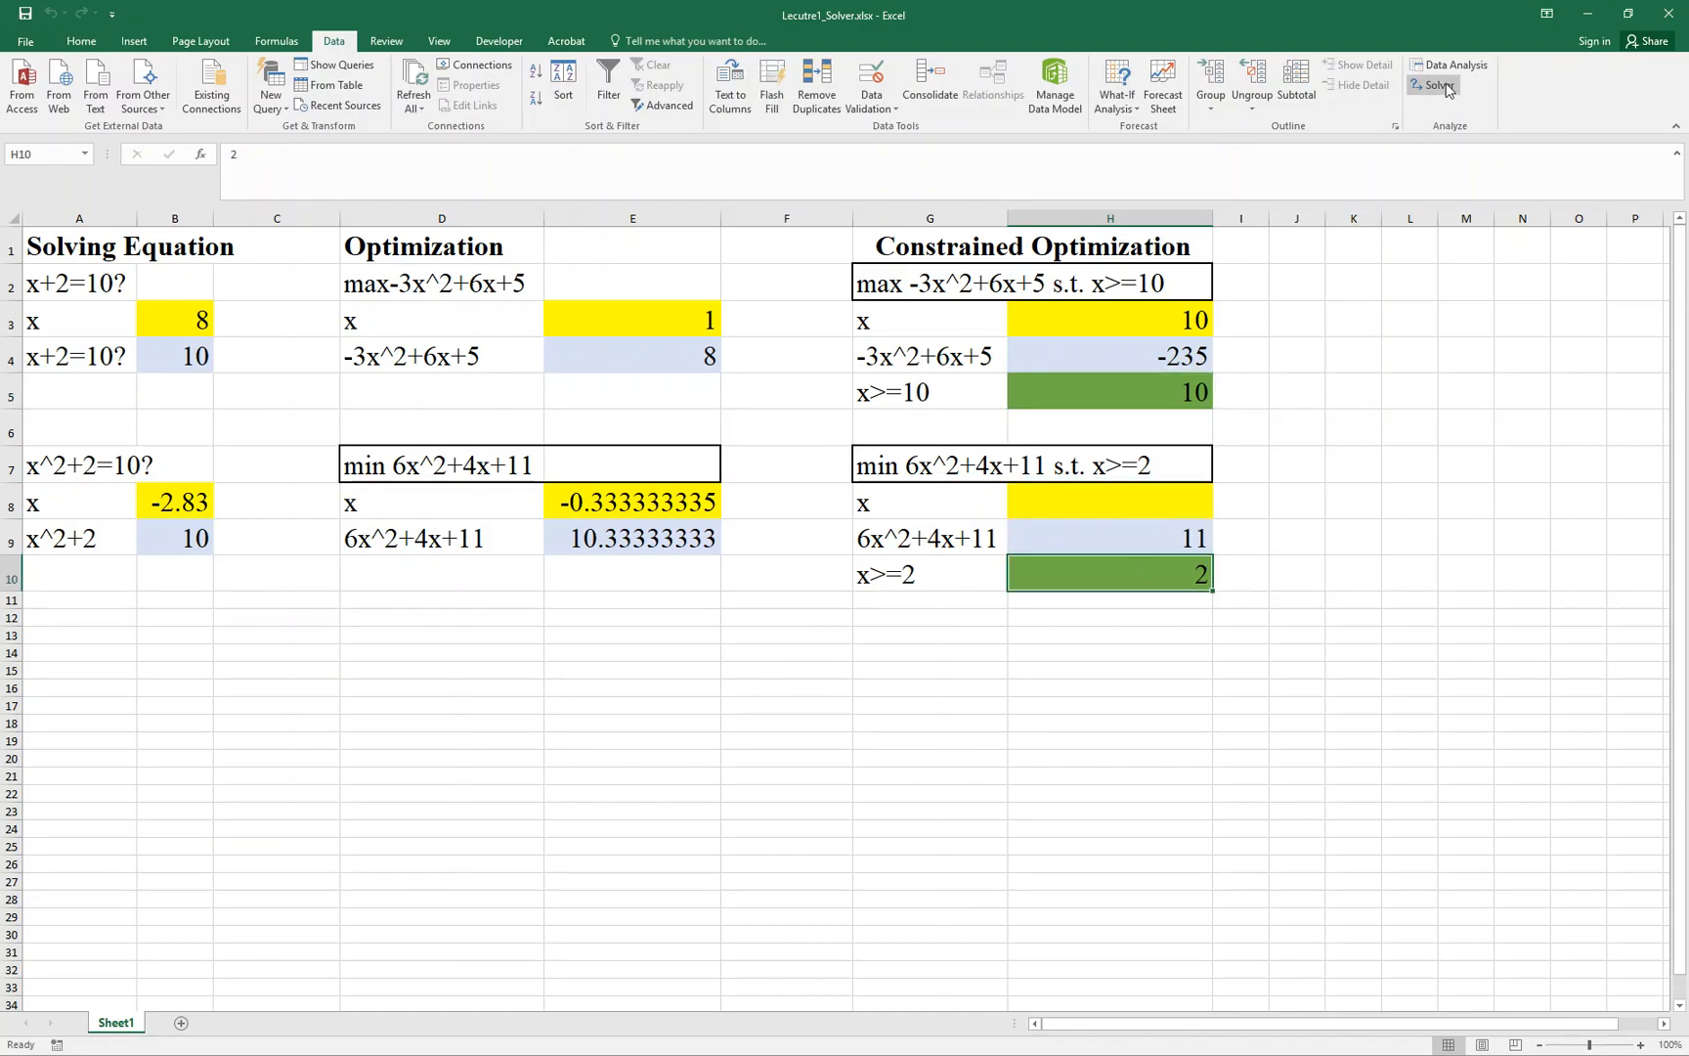
double_click(1158, 533)
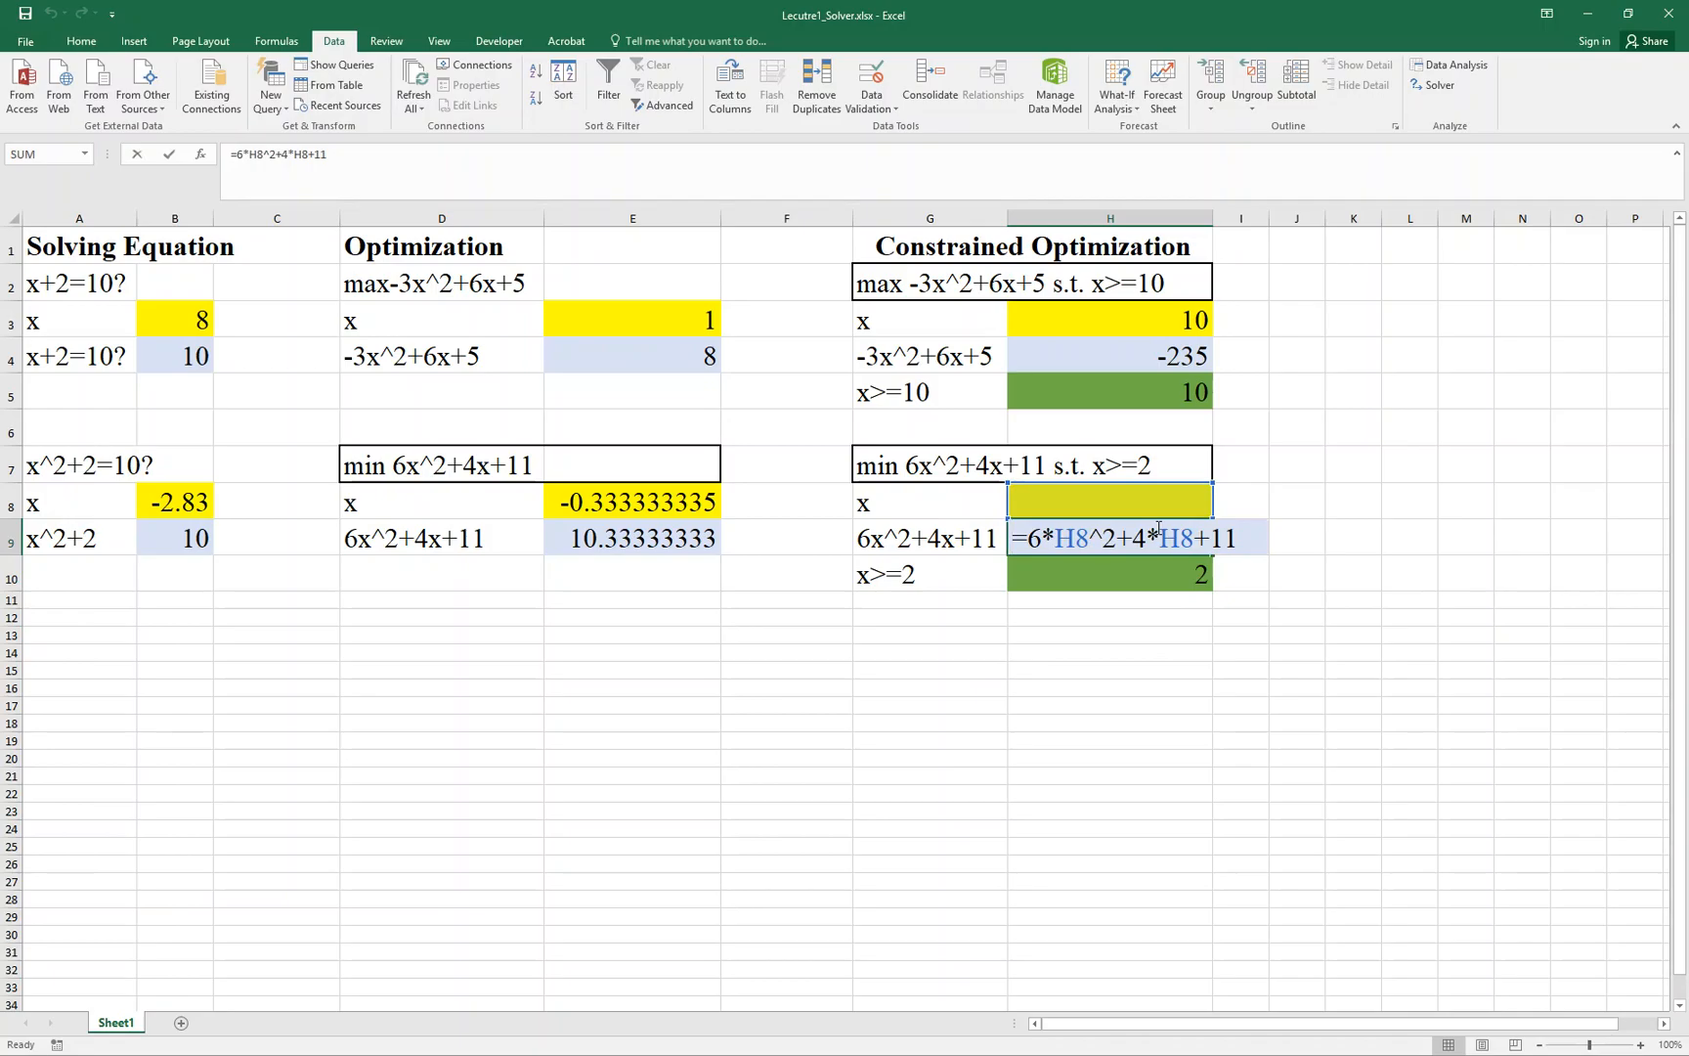
key(Escape)
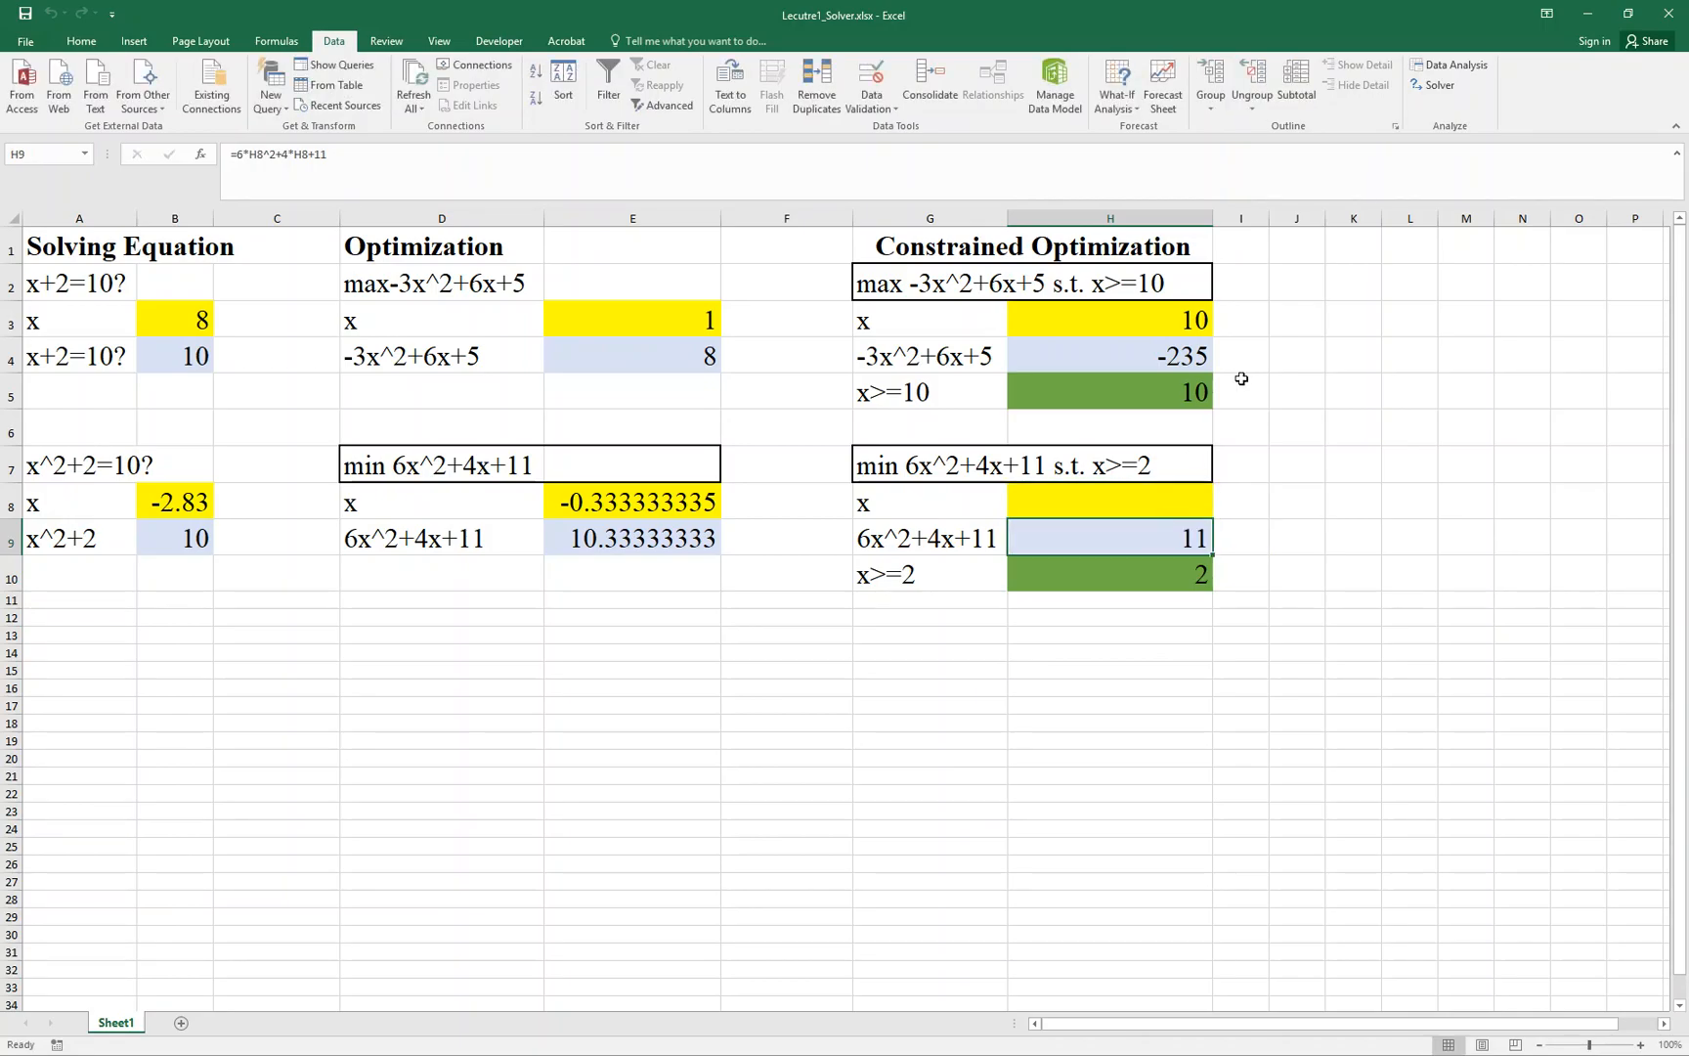
- Open Solver and set it to minimize the objective cell H9 by changing variable cell H8
click(1425, 94)
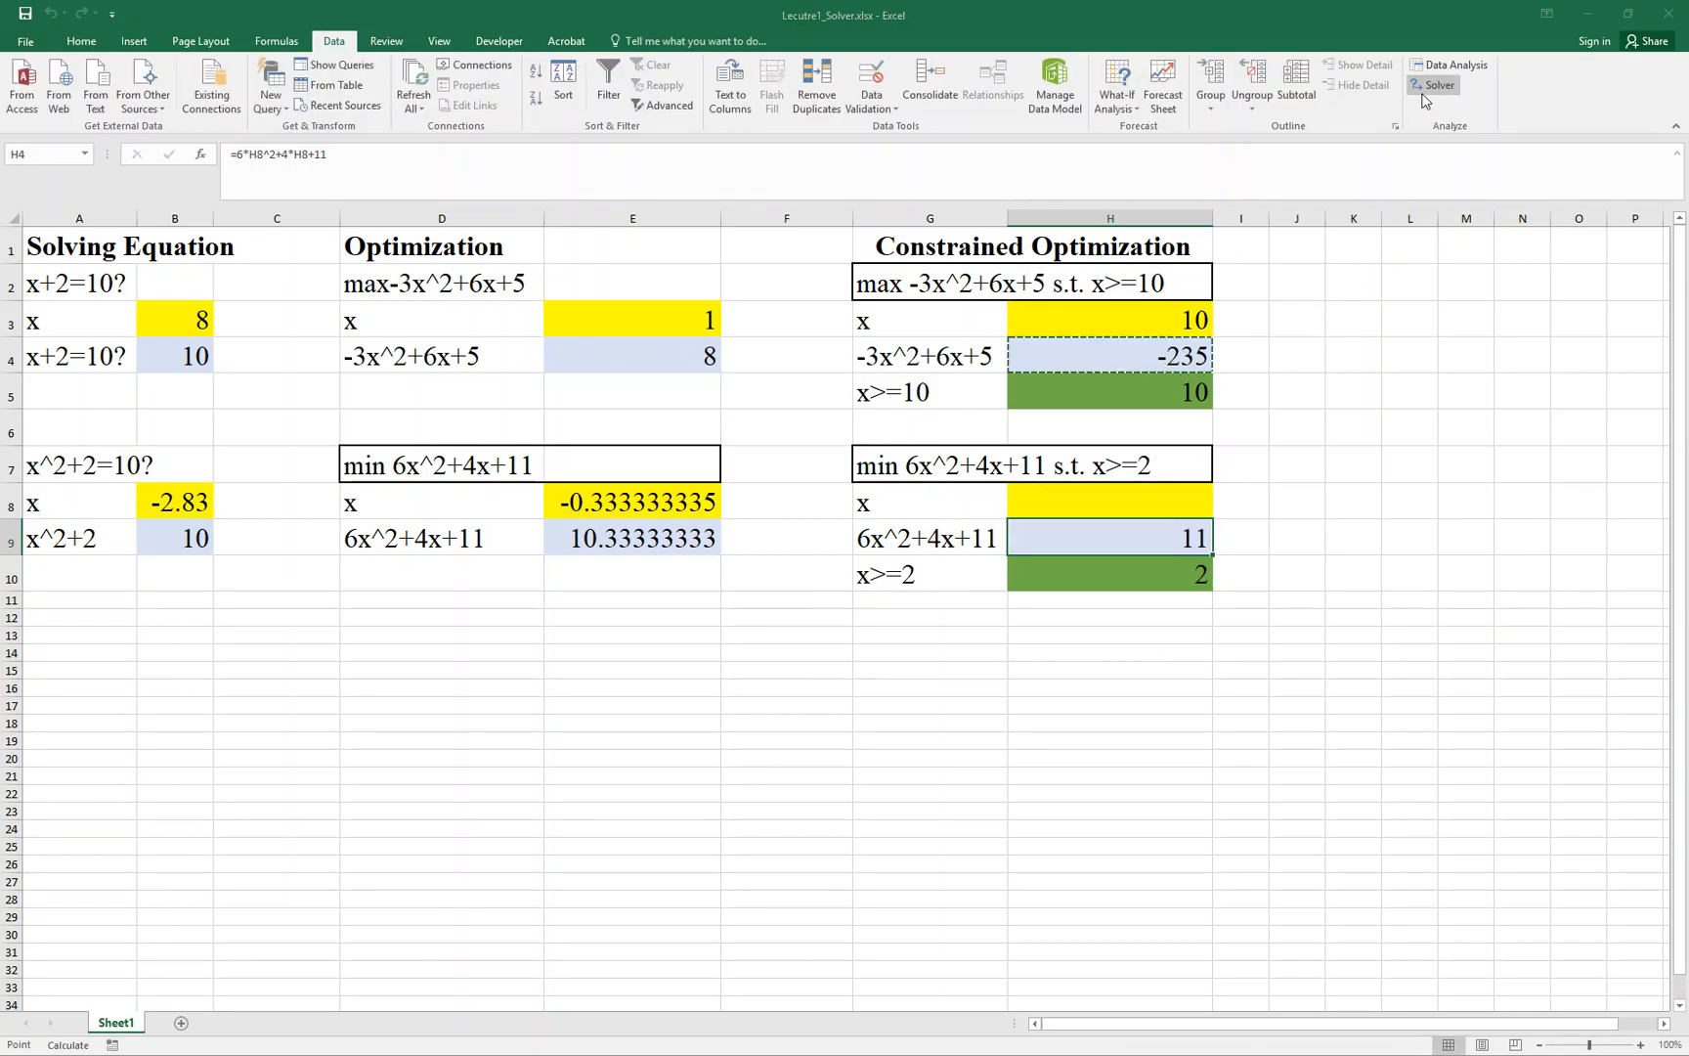
click(717, 250)
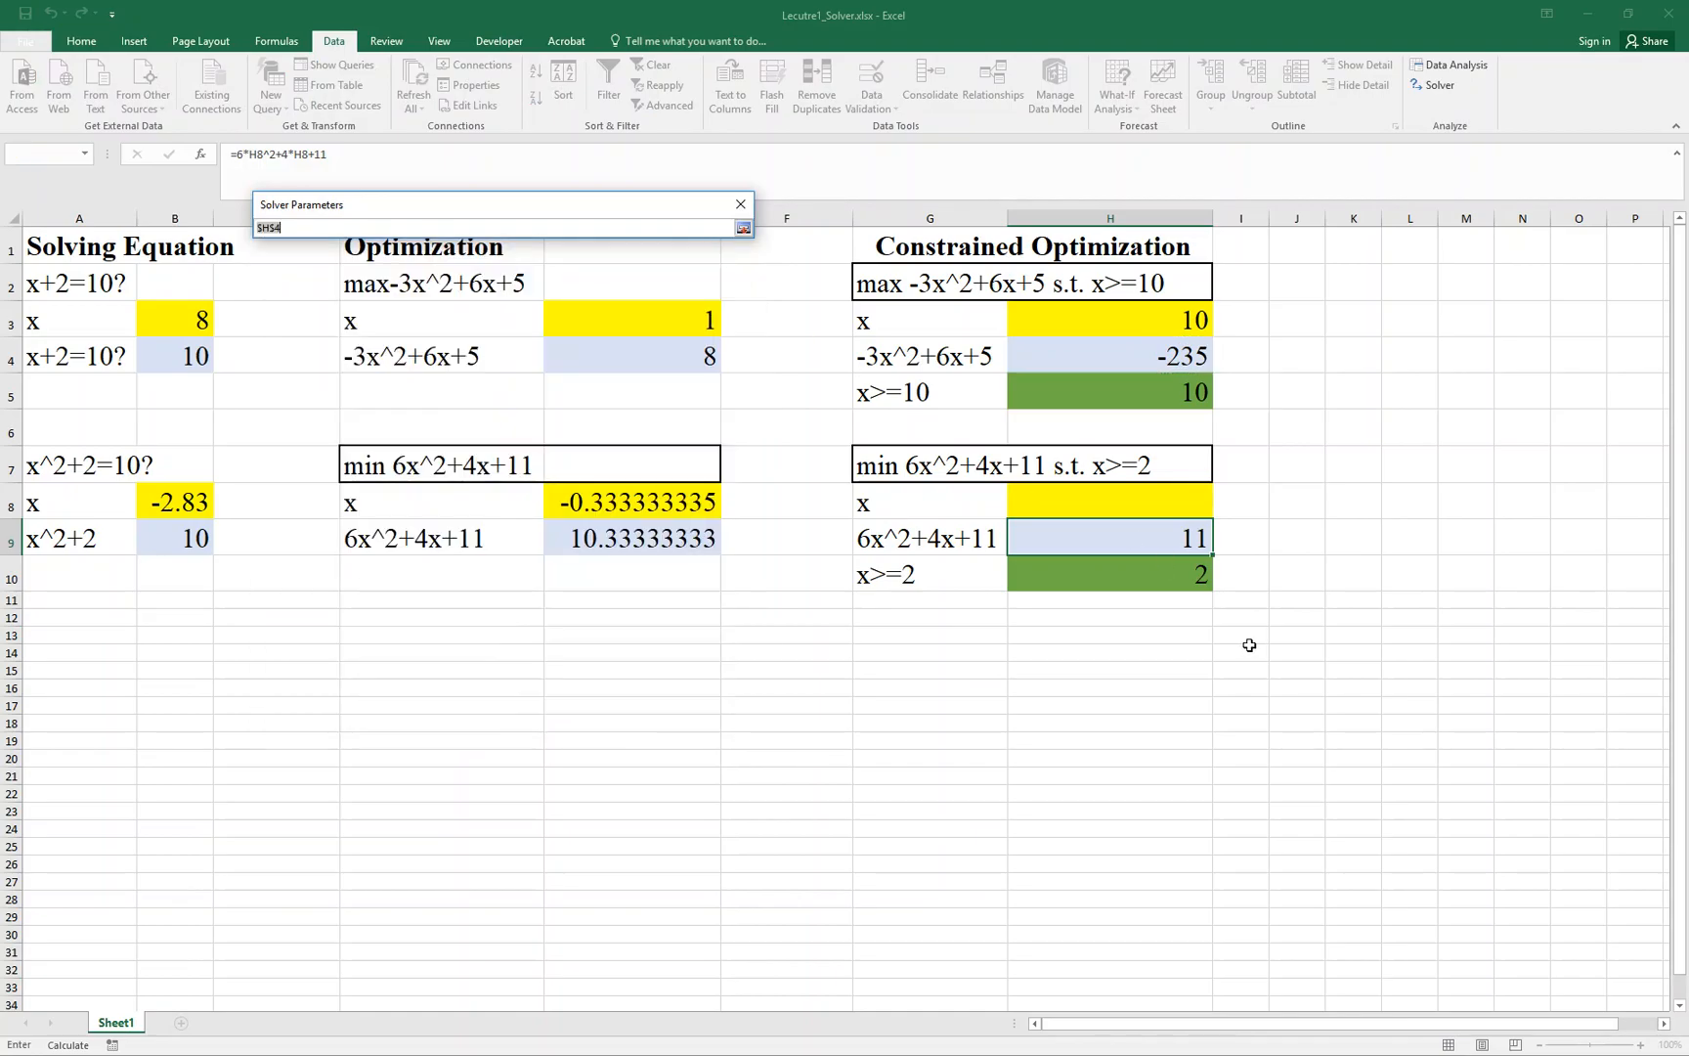
click(1147, 541)
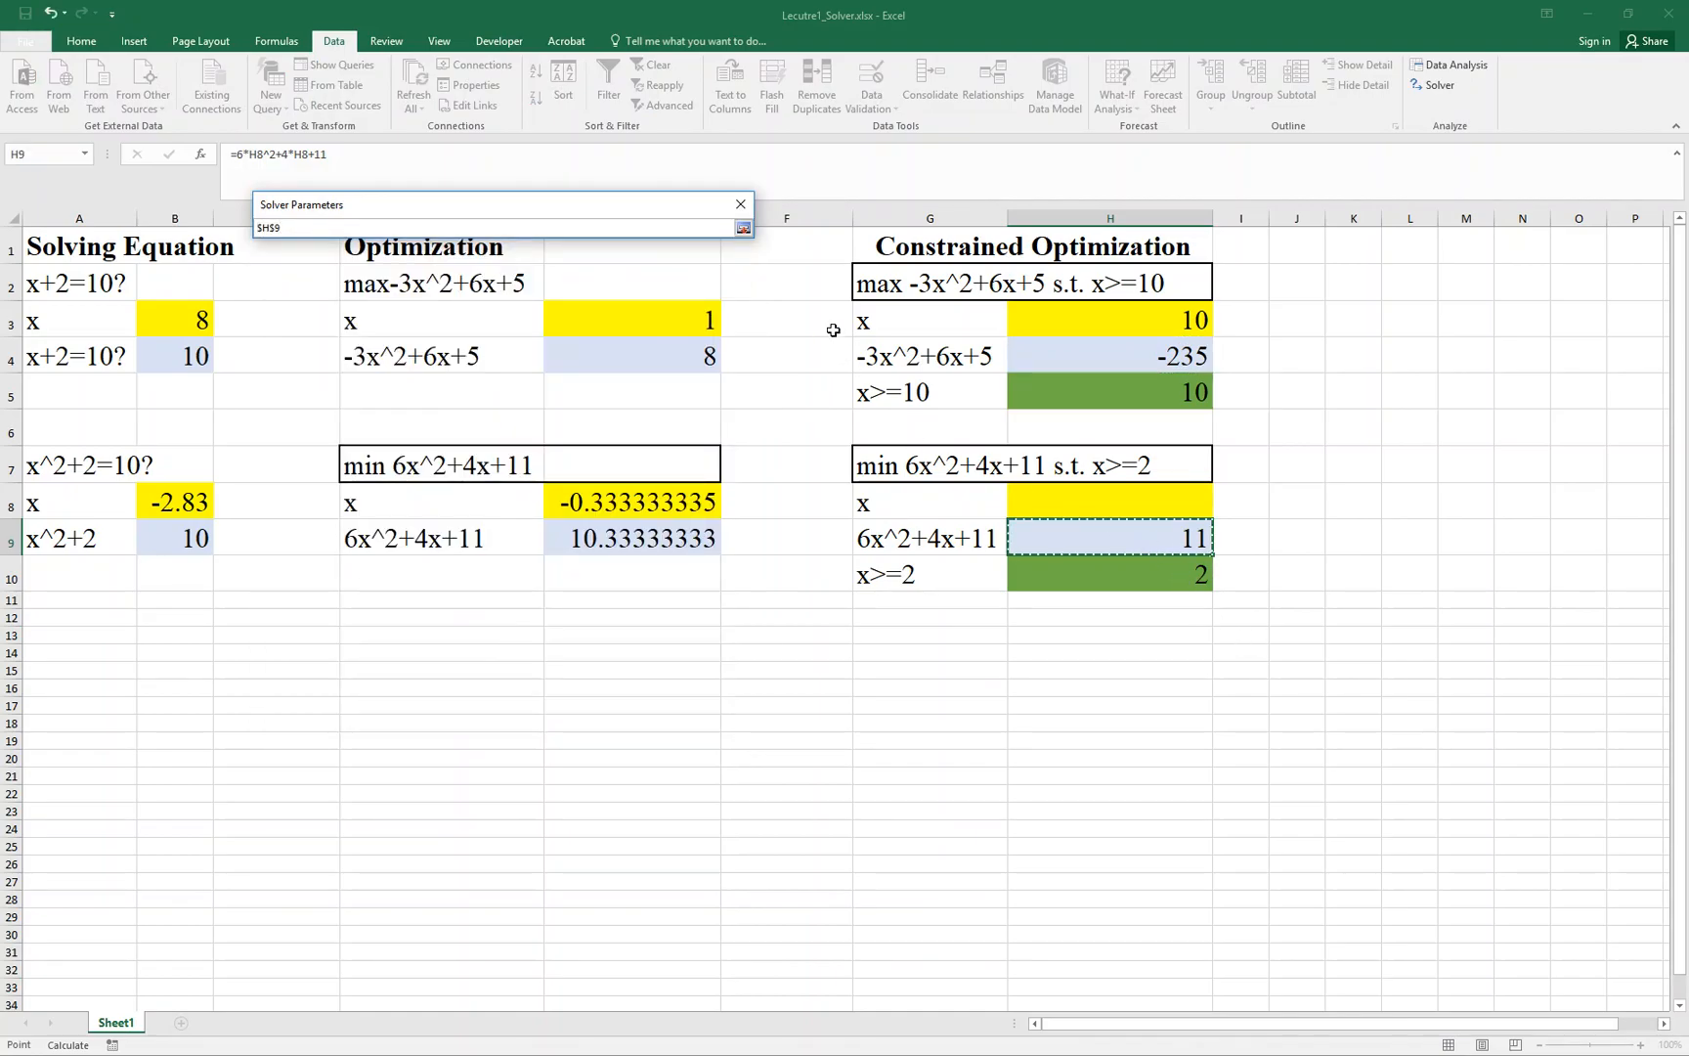
click(743, 228)
click(416, 283)
click(718, 332)
click(1035, 501)
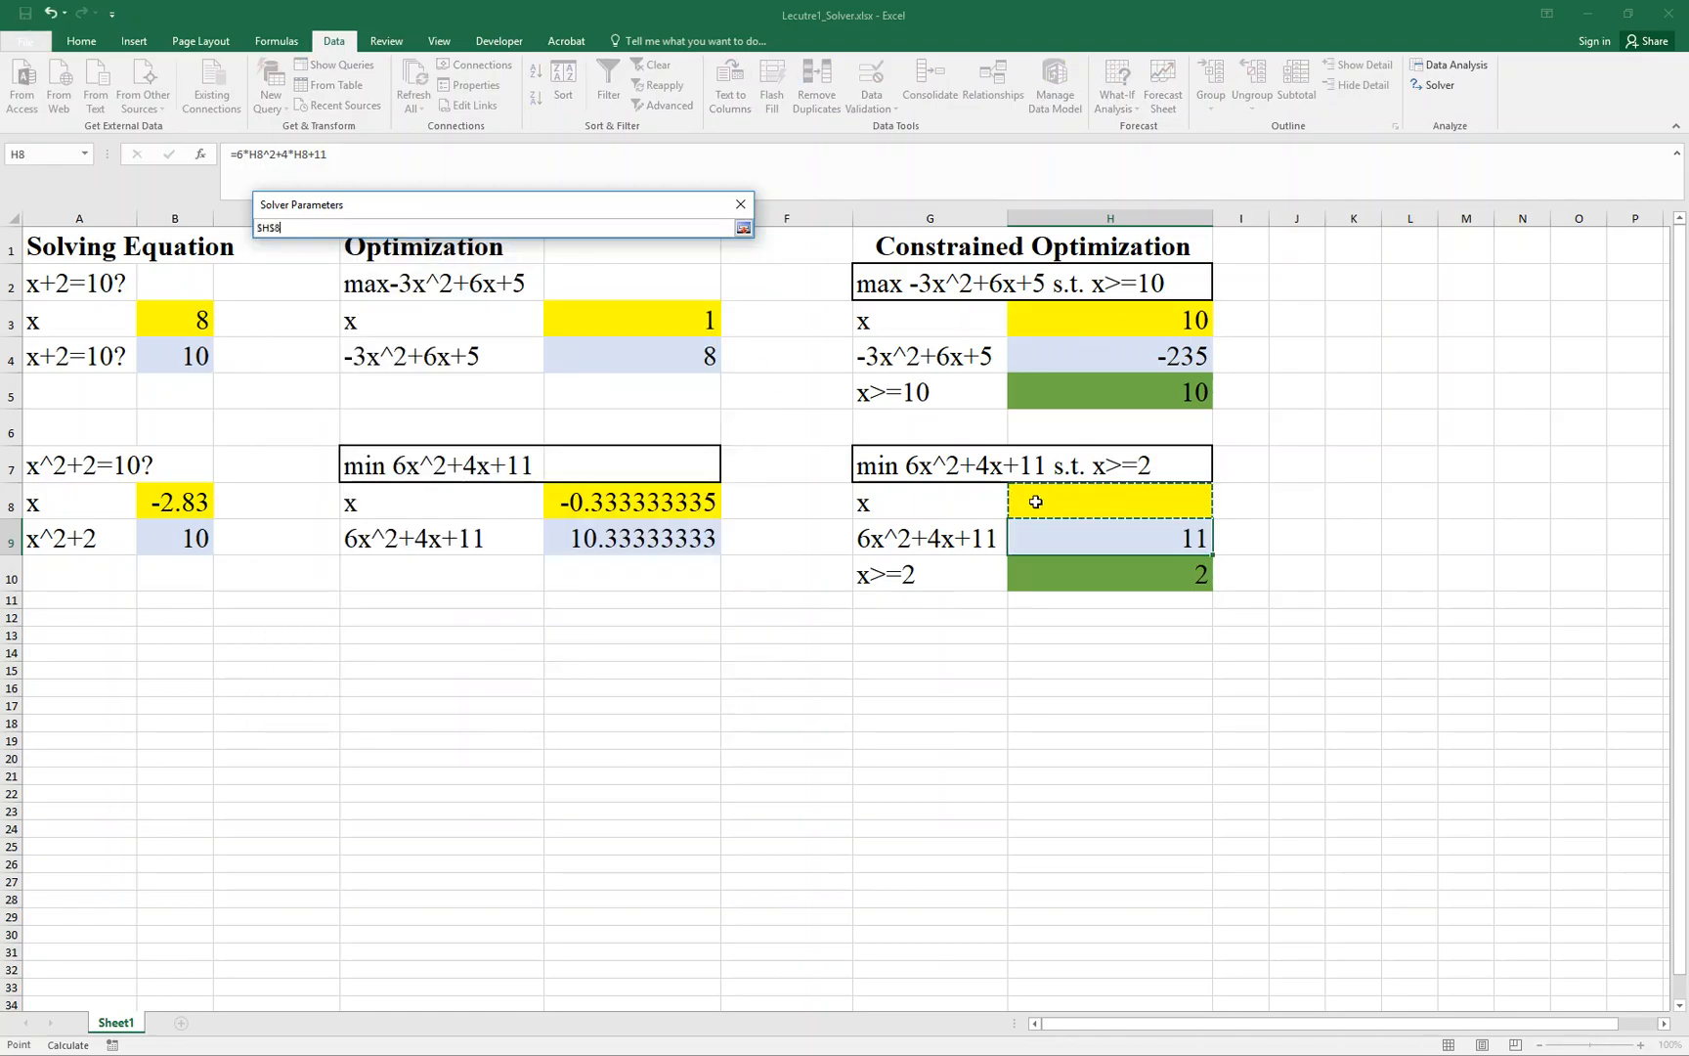
click(743, 227)
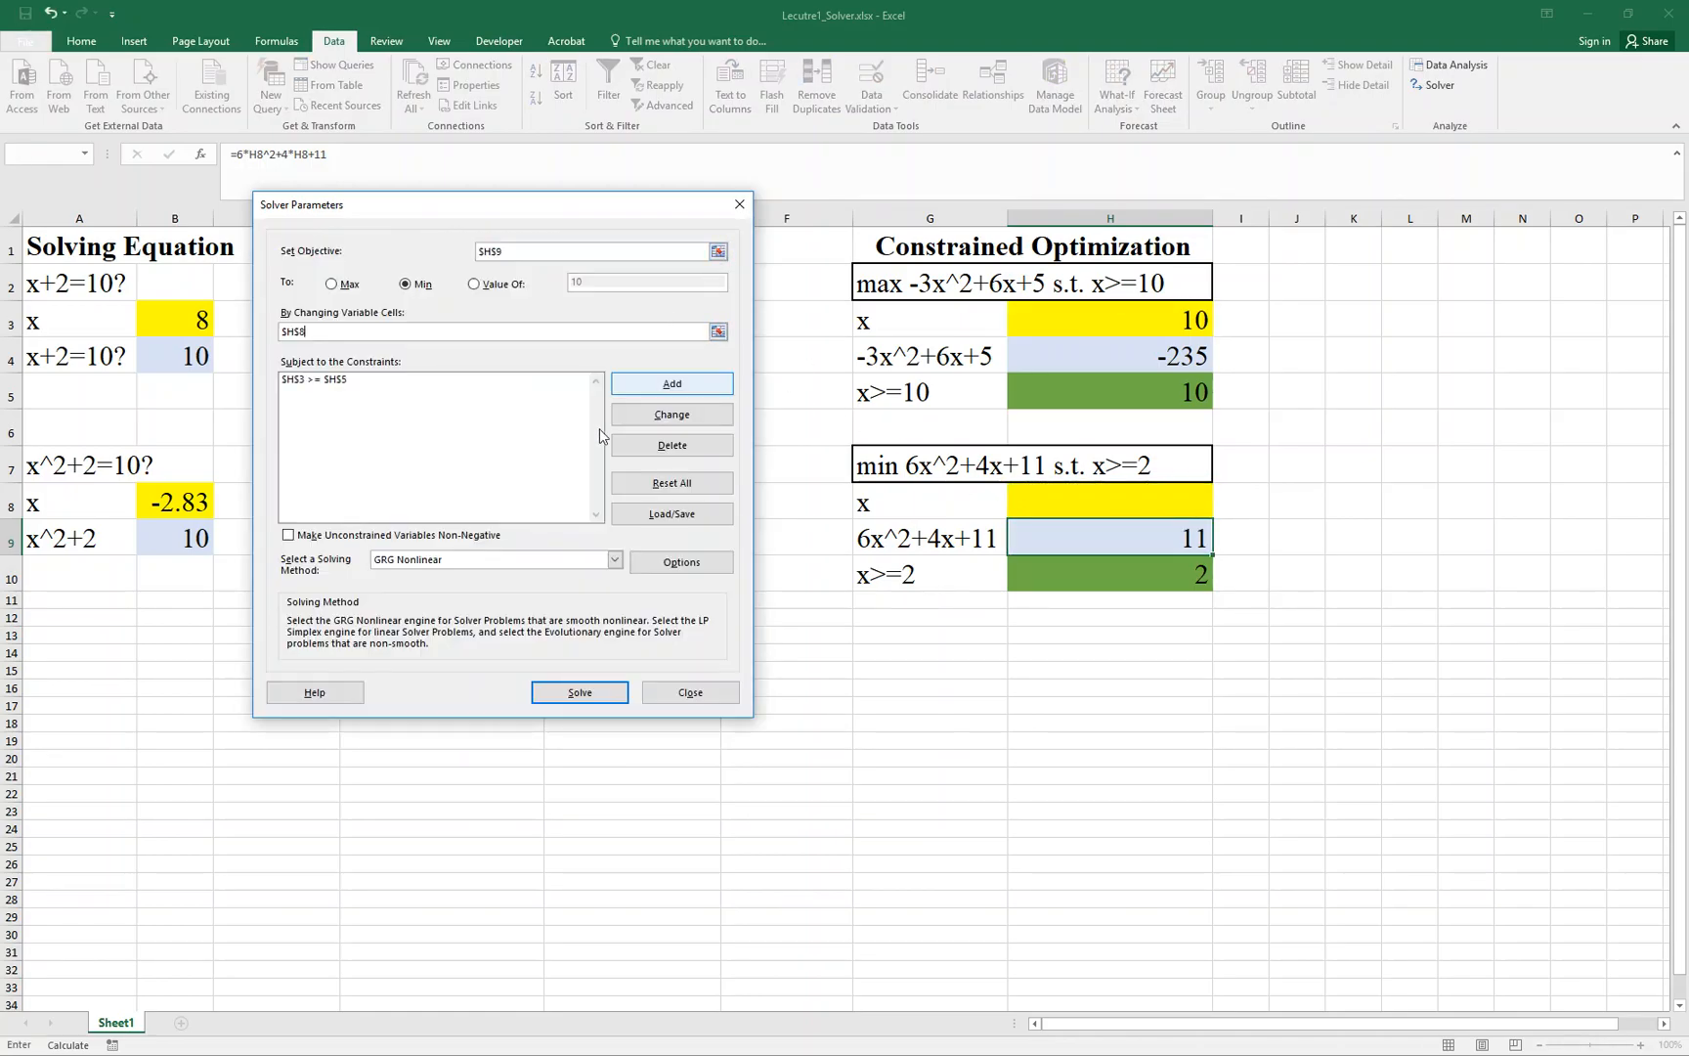
- Replace the Solver constraint $H$3 >= $H$5 with $H$8 >= 2, and solve the minimization, keeping the Solver solution
click(501, 383)
click(664, 442)
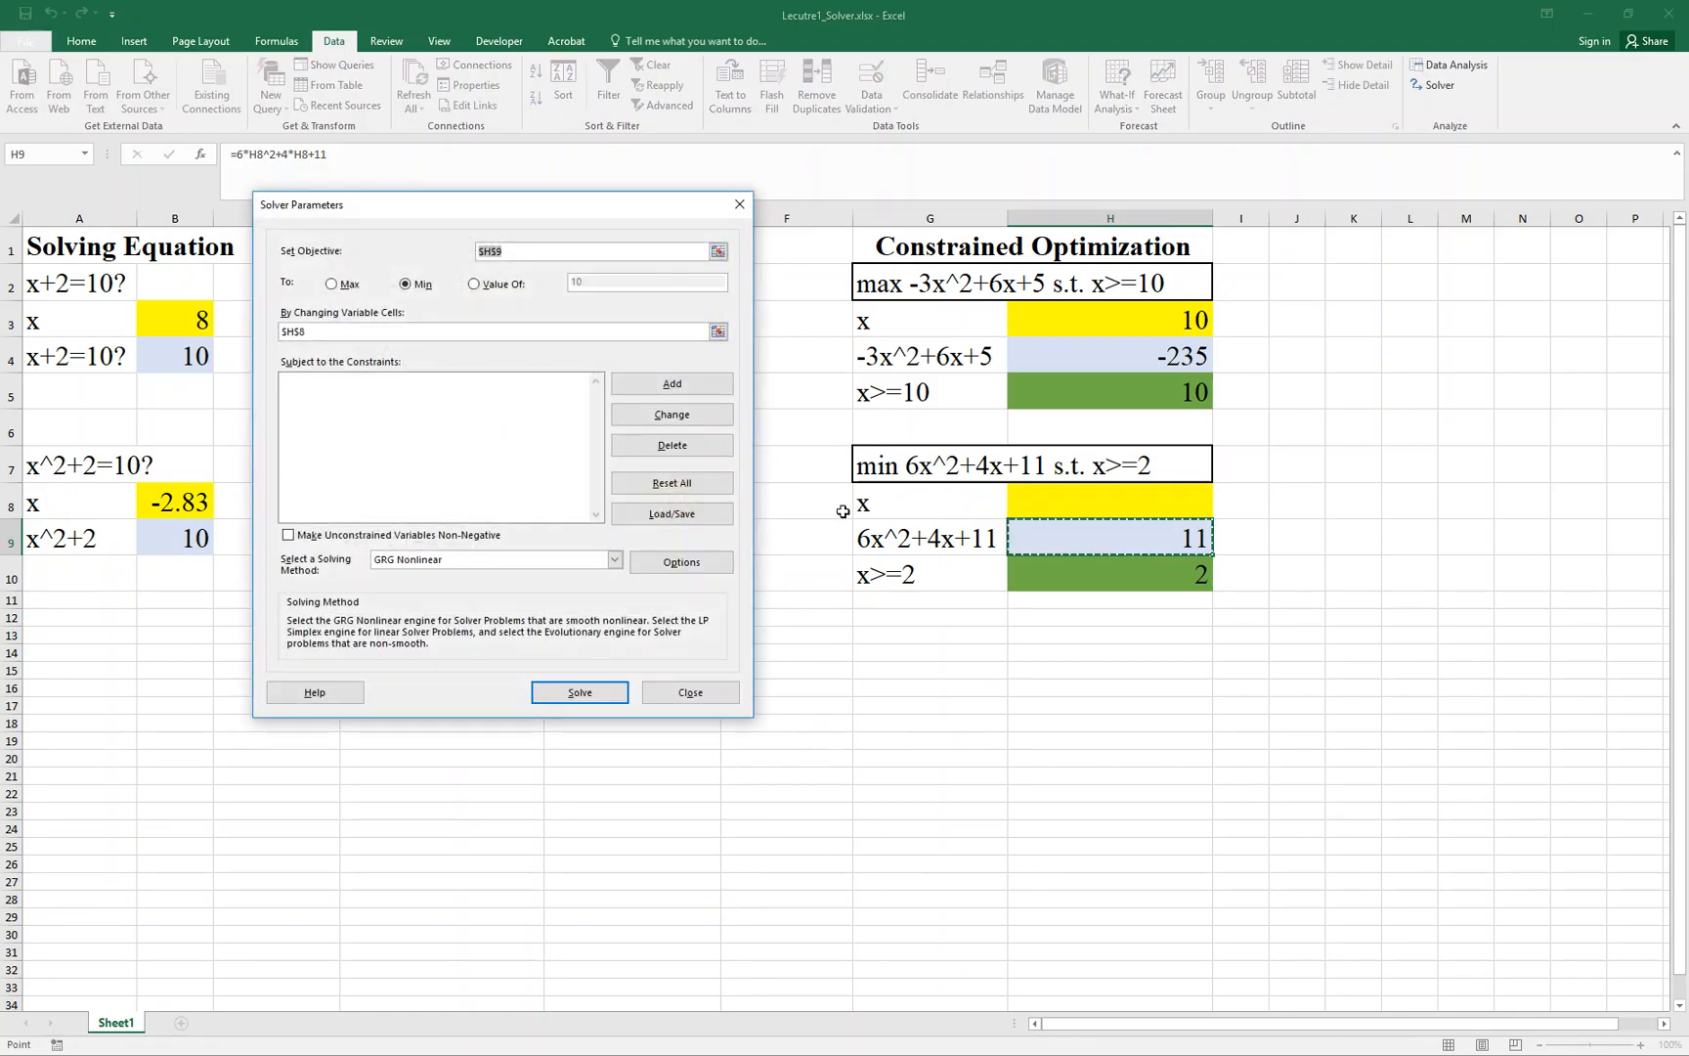
click(663, 391)
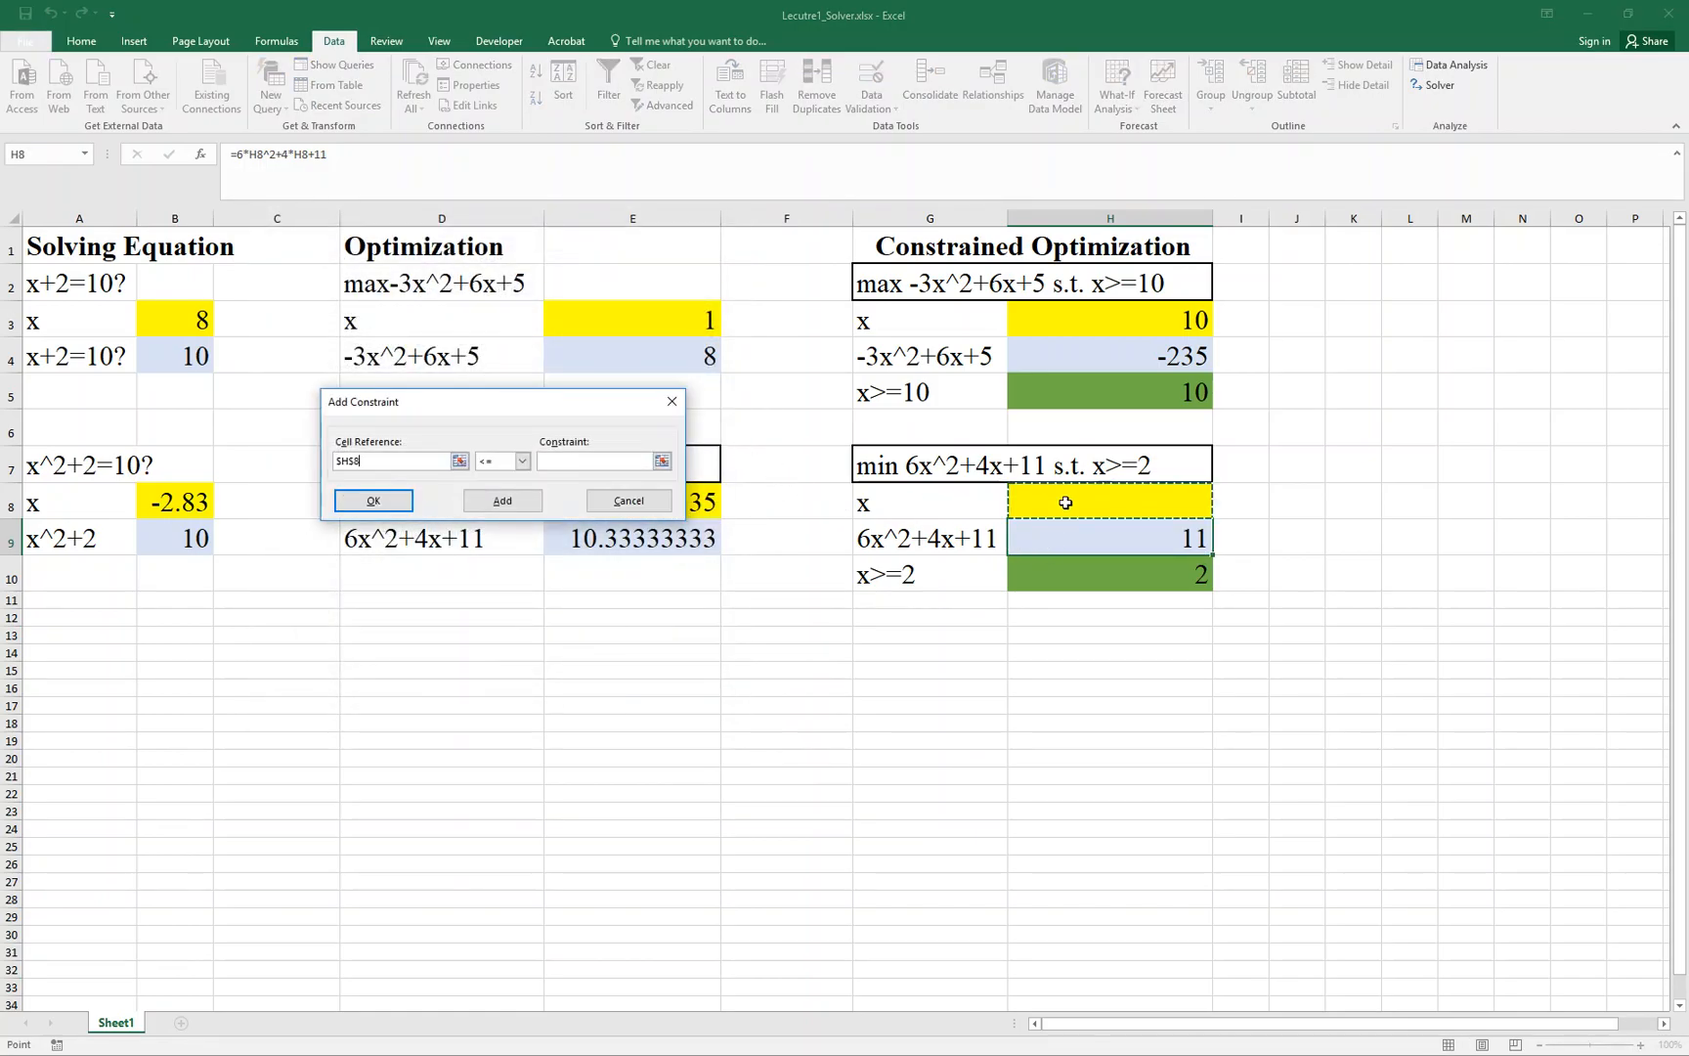
click(522, 461)
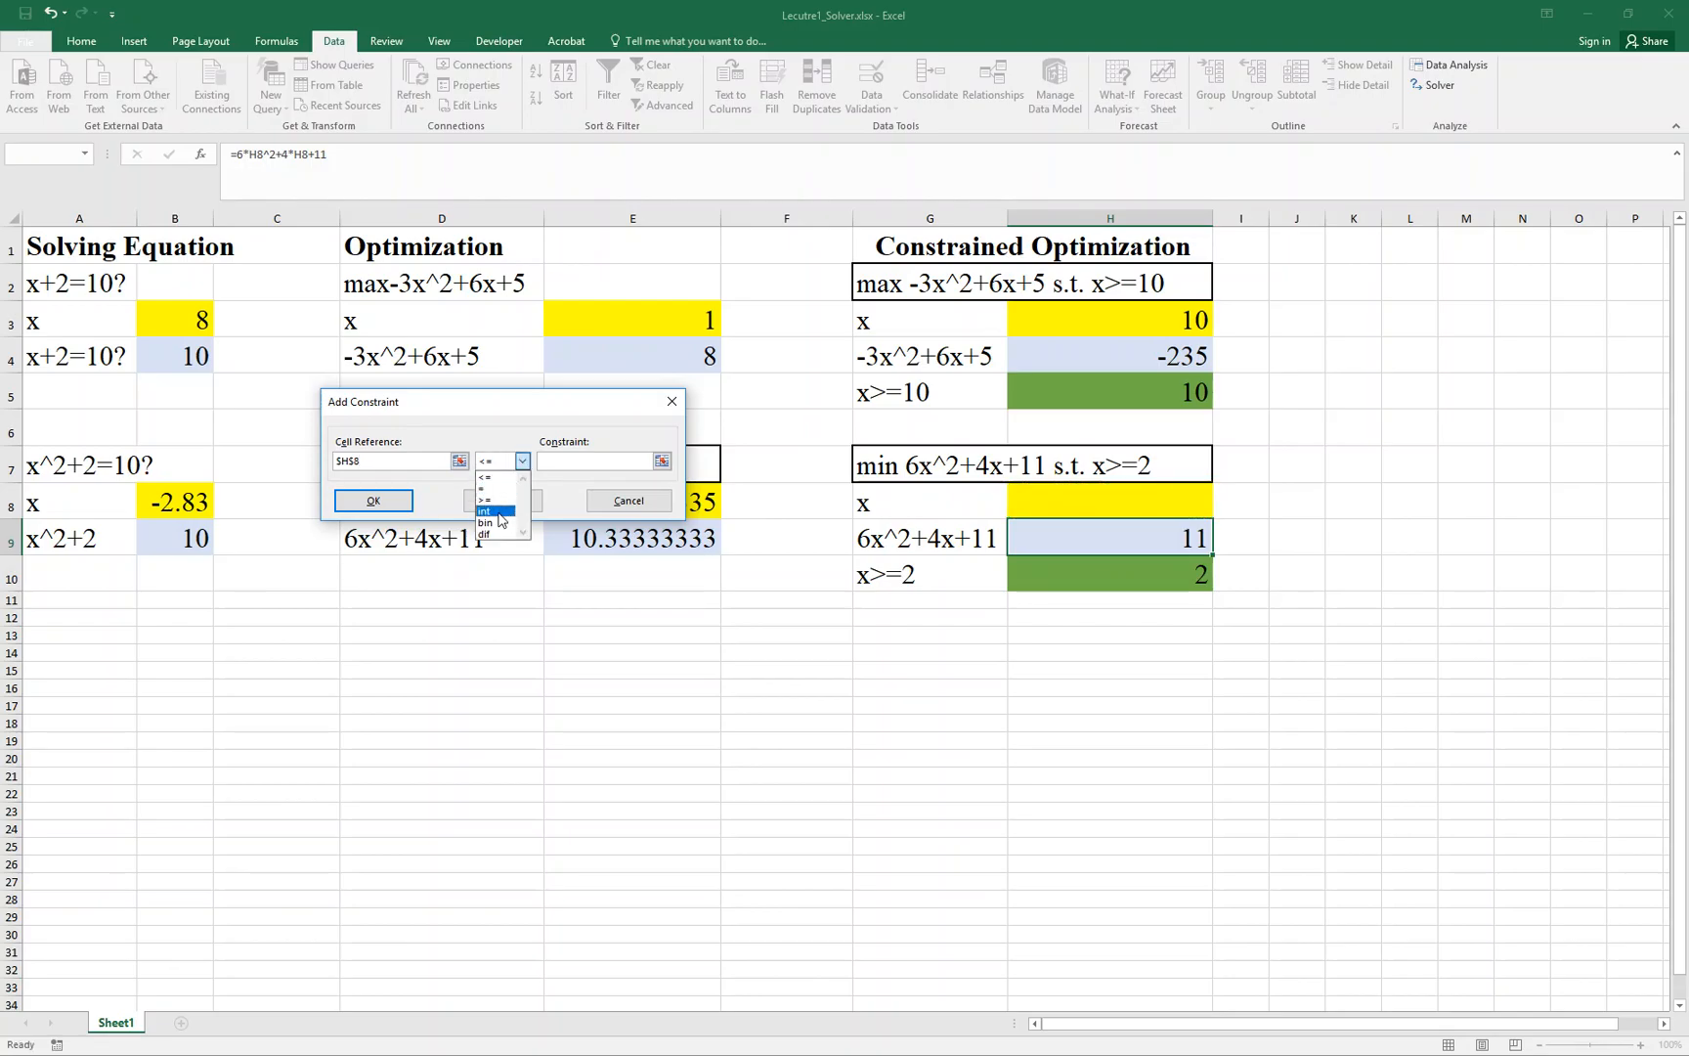
click(491, 498)
click(585, 459)
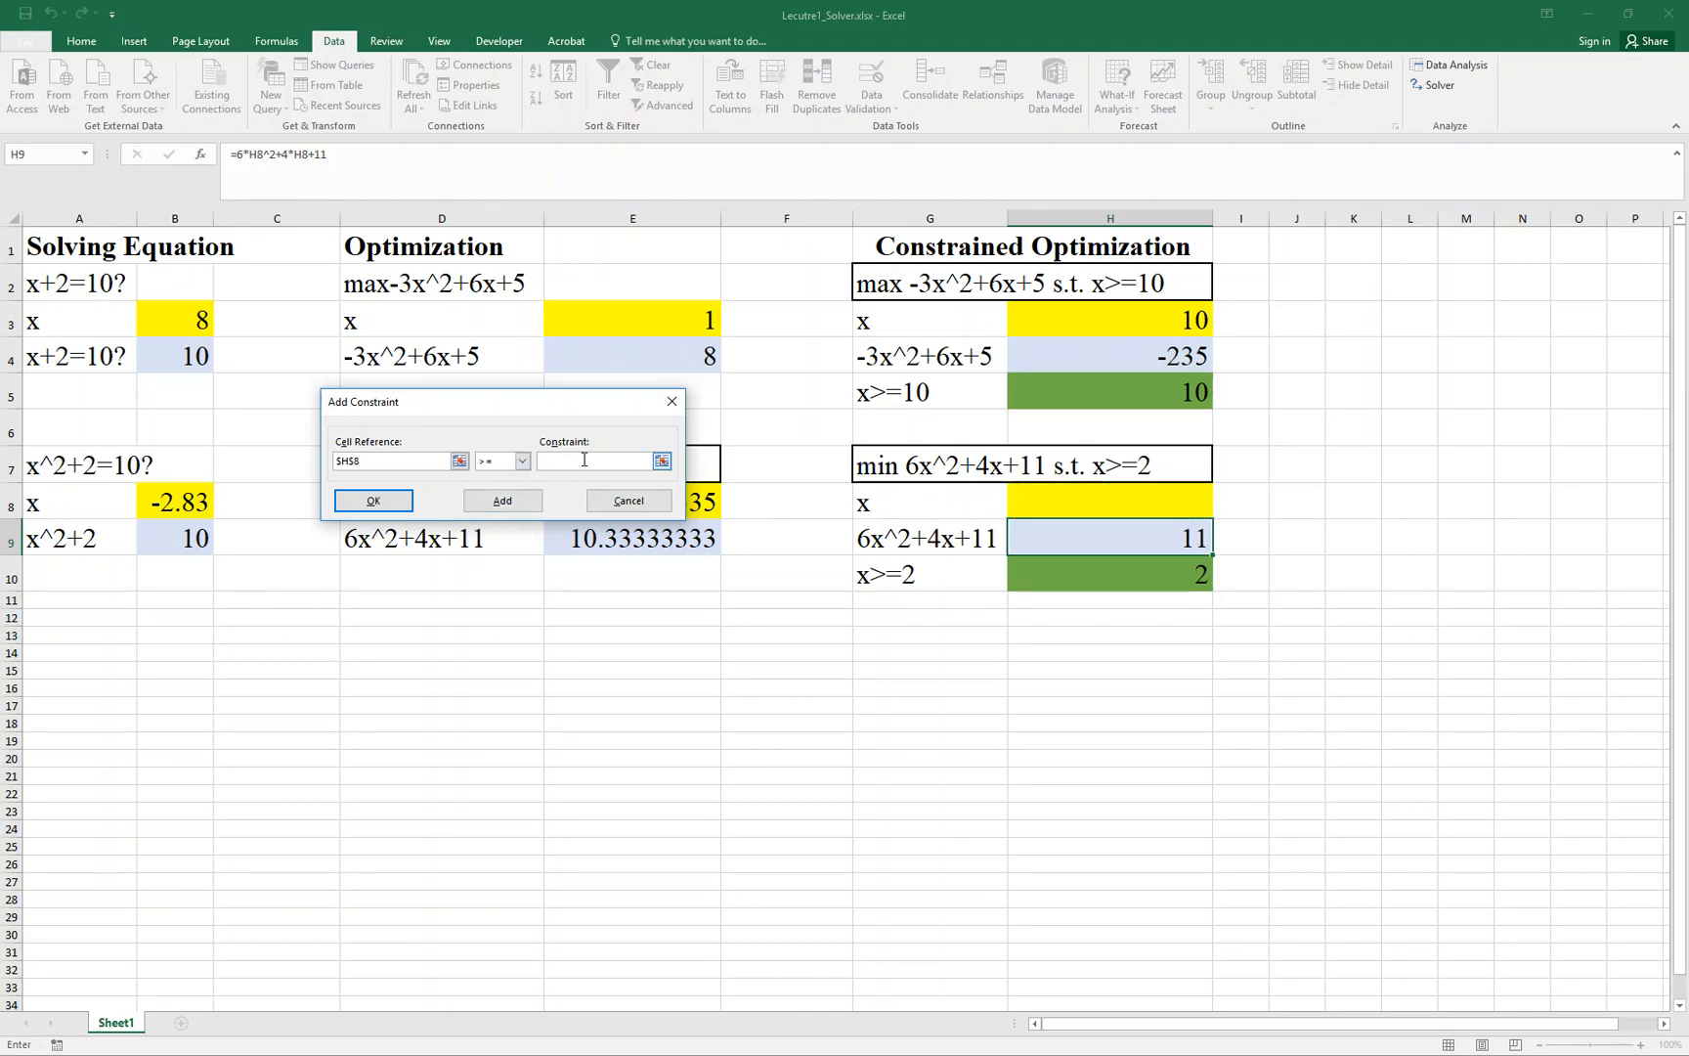
text(2)
click(372, 501)
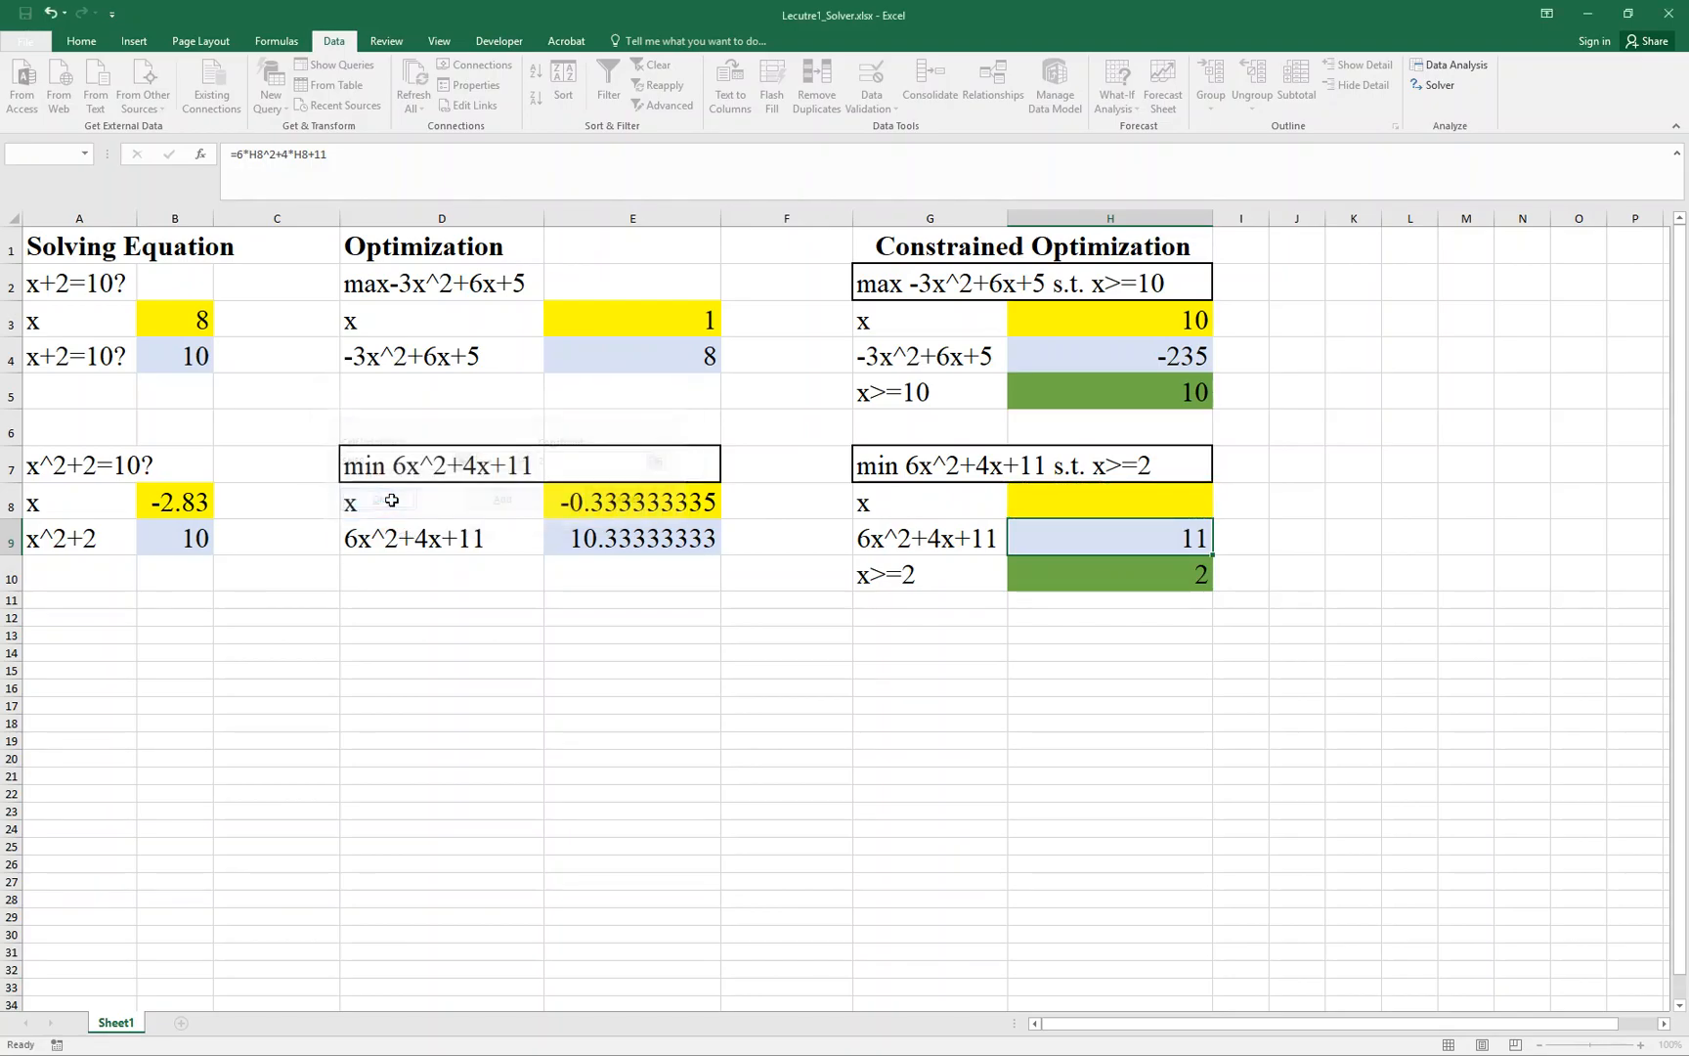
click(579, 691)
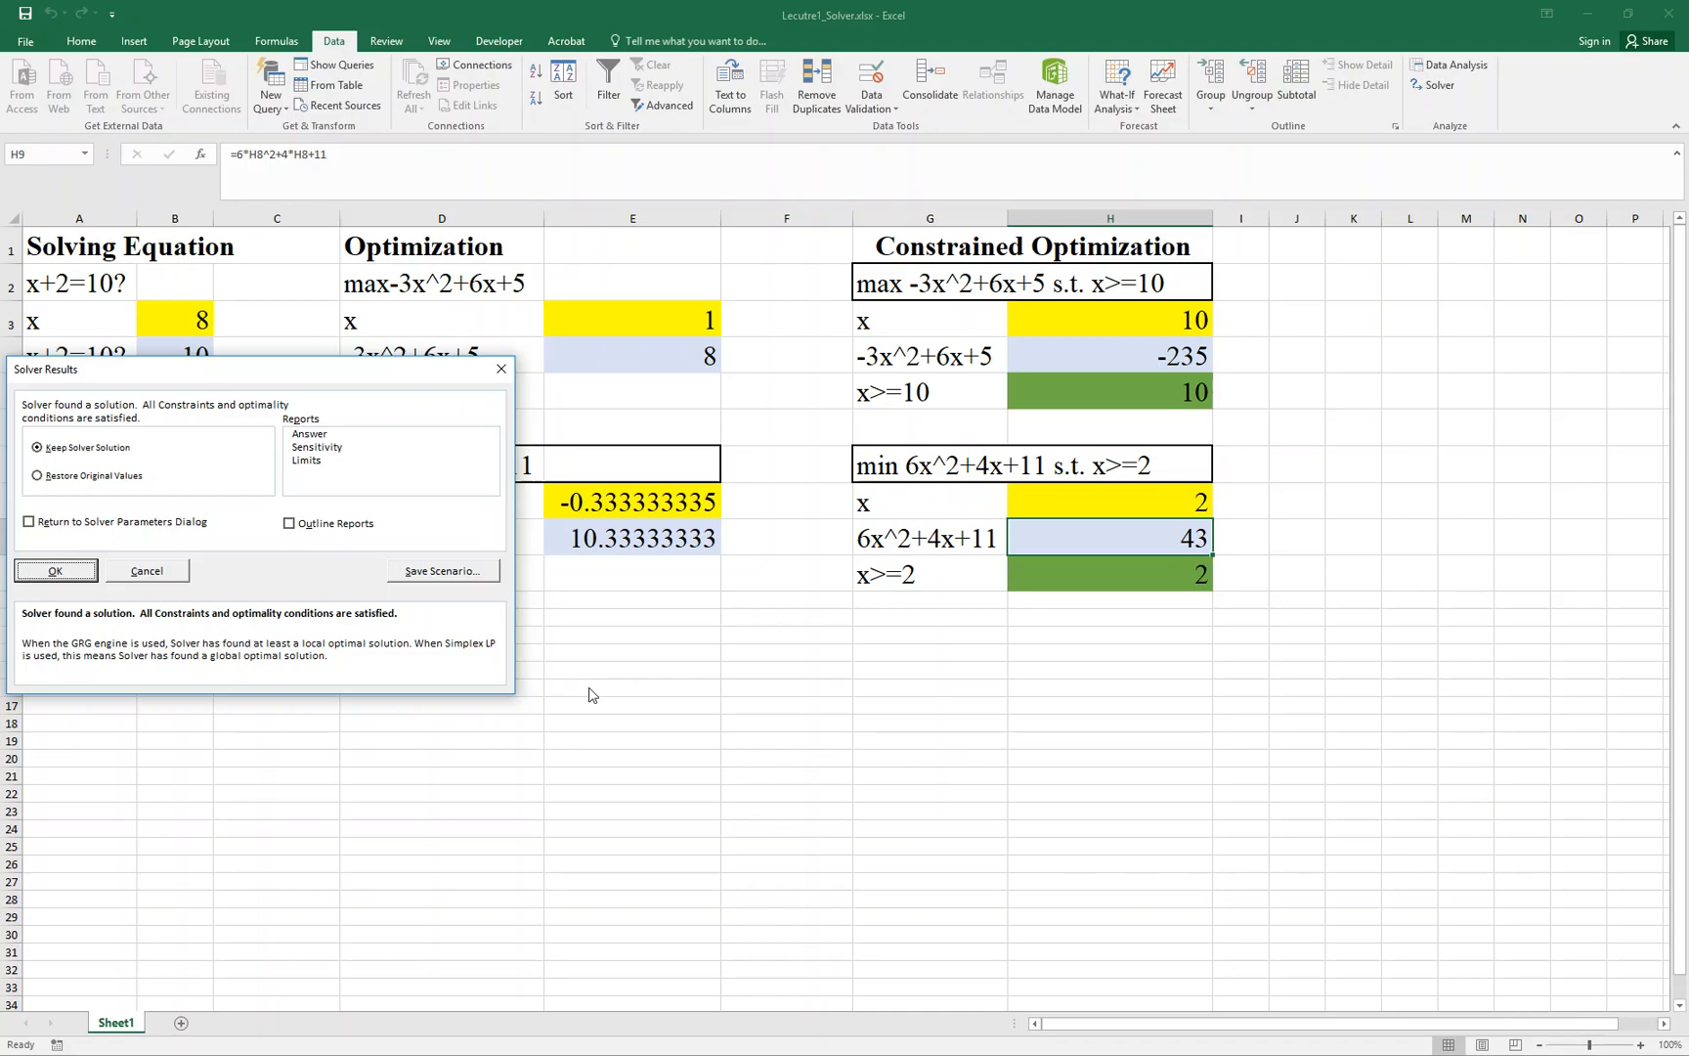
click(54, 573)
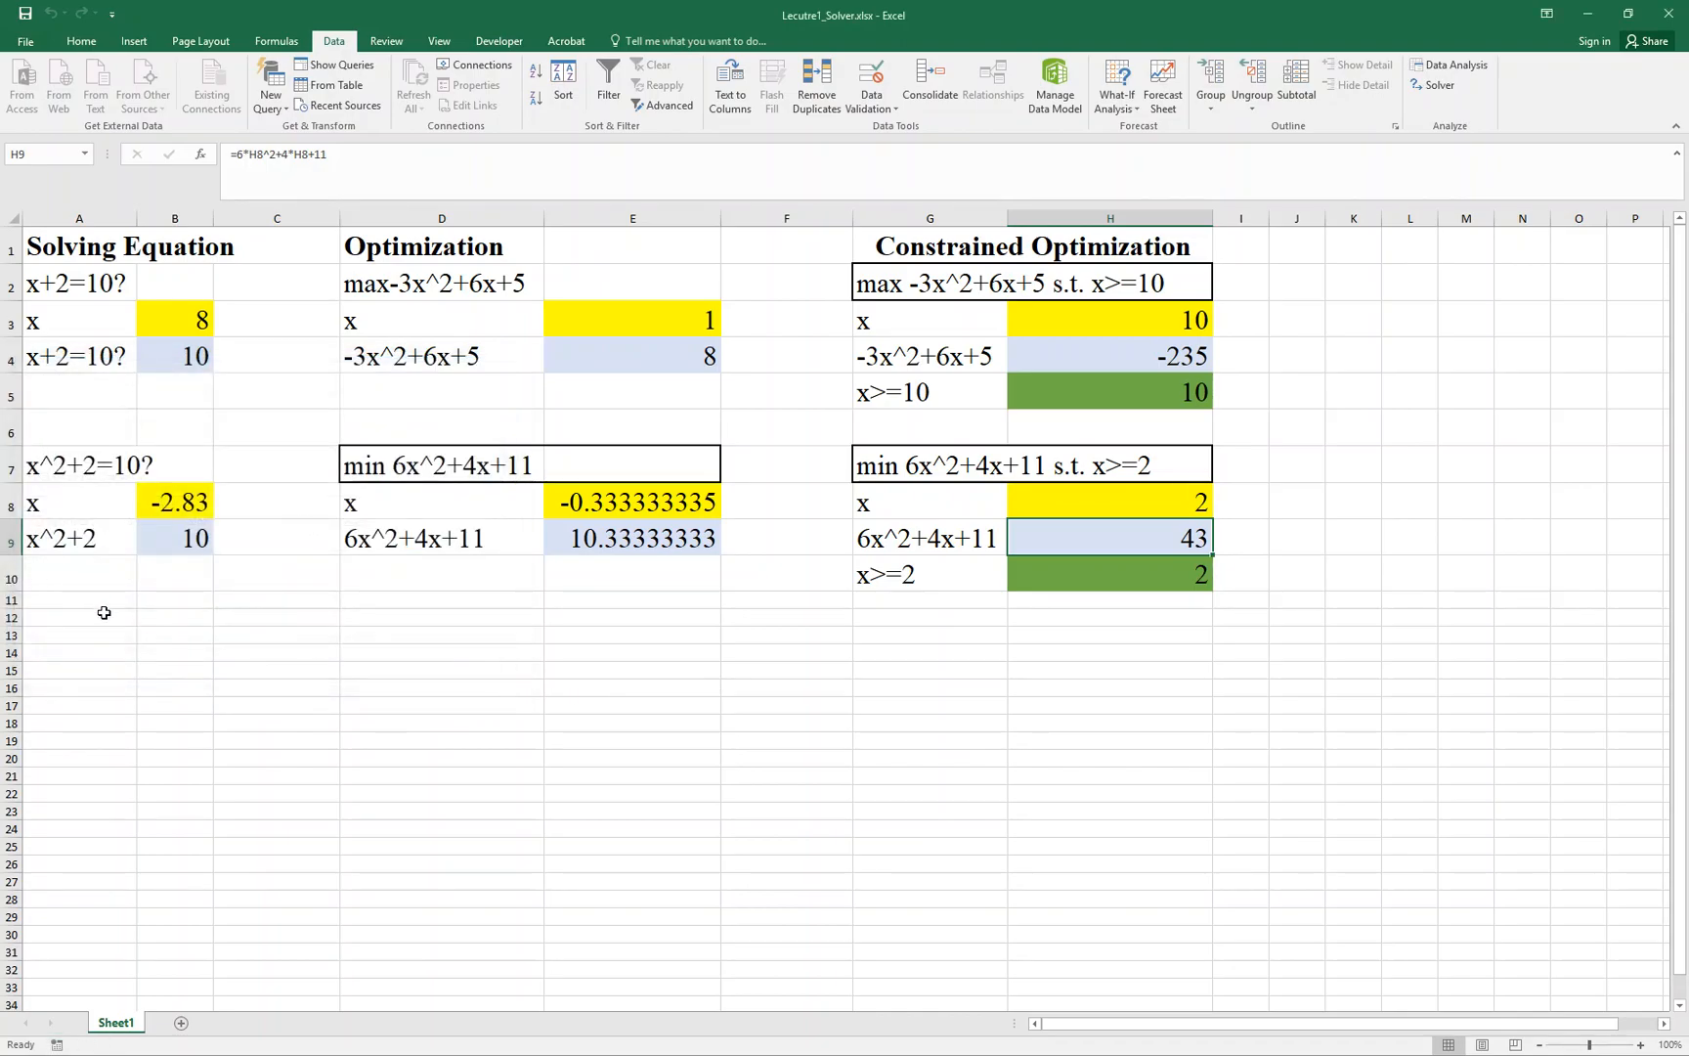